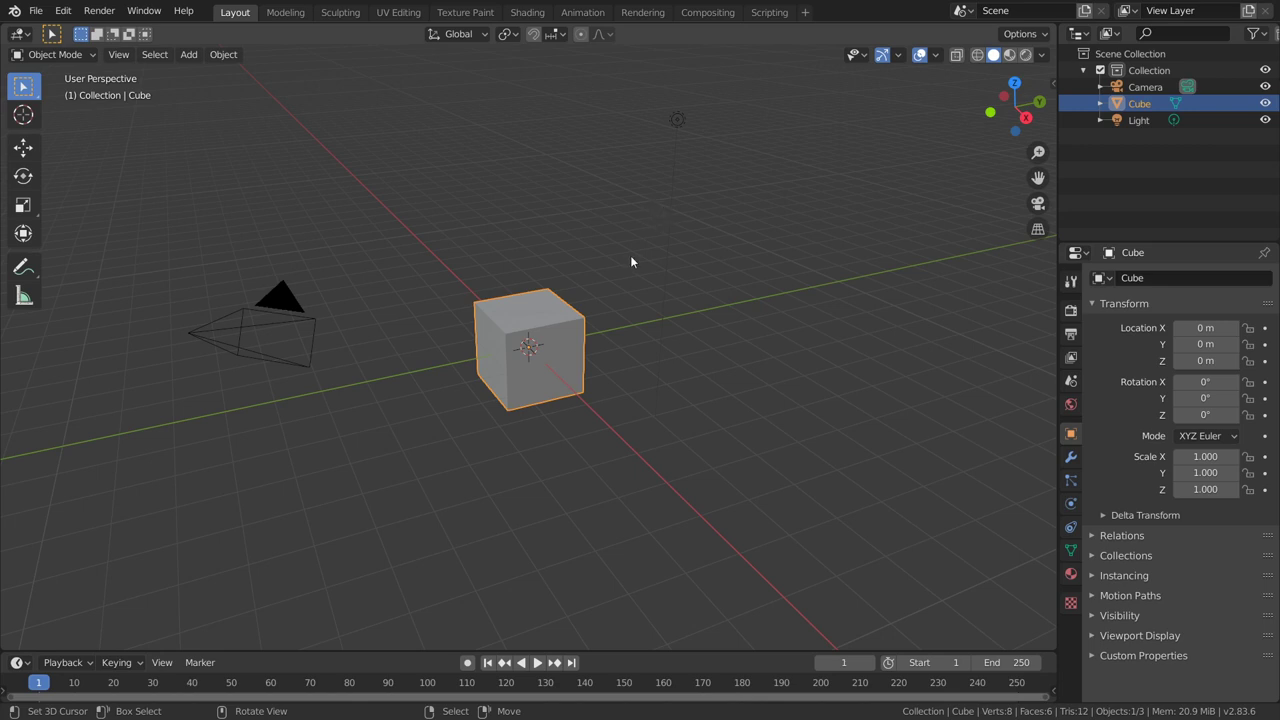
# - Glance at Quick Favorites, then switch to Top Orthographic view of the default cube
pyautogui.moveTo(631, 261); pyautogui.dragTo(600, 264, button='middle')
pyautogui.press('q')
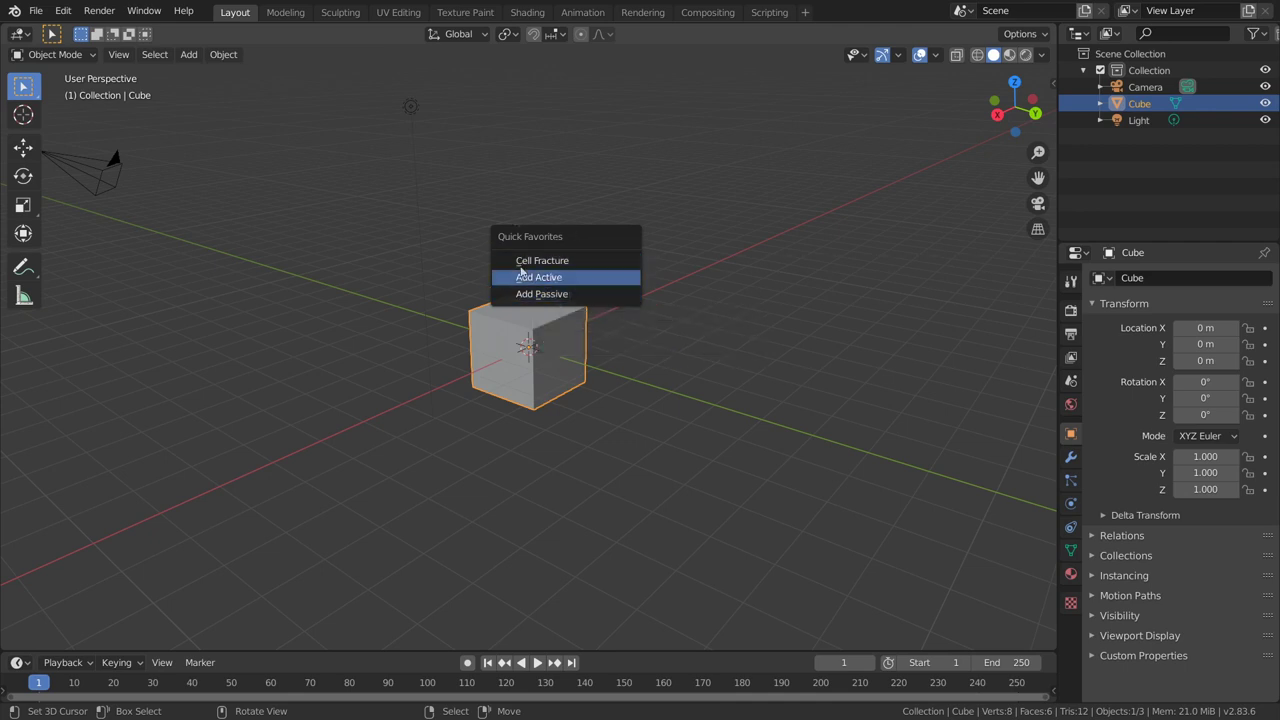
pyautogui.press('Escape')
pyautogui.press('KP_7')
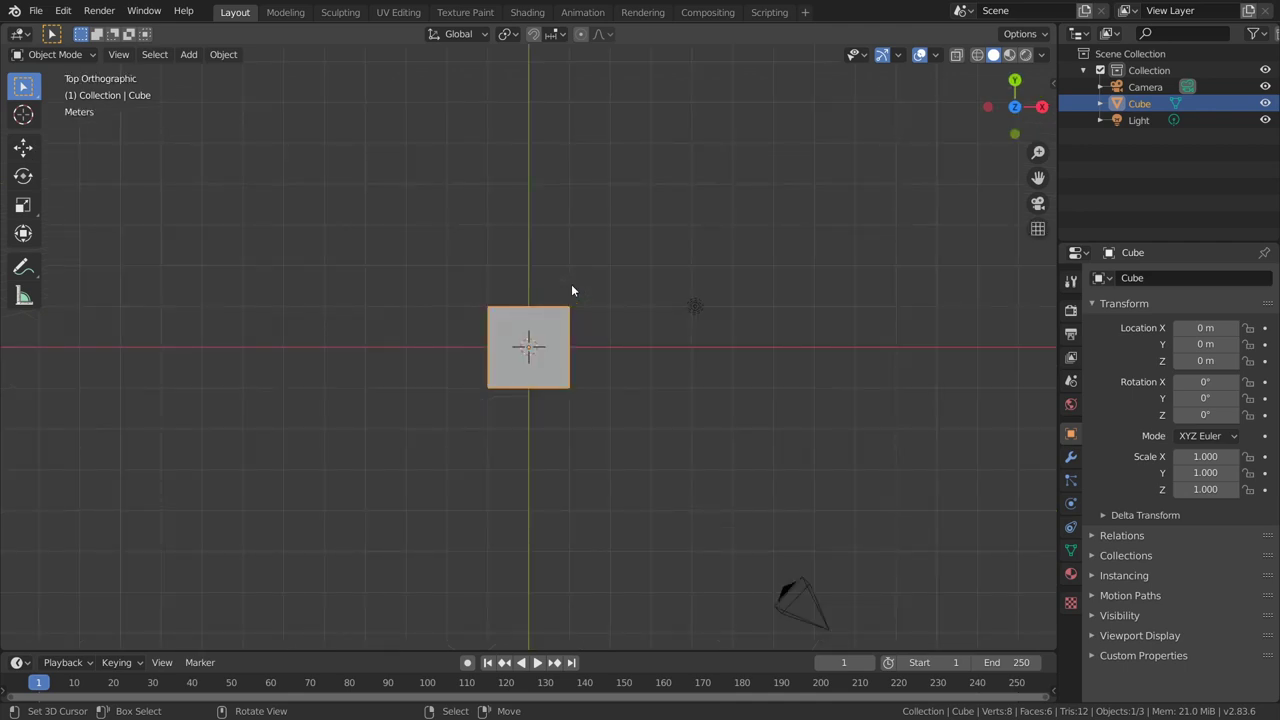
# - Add a plane, scale it to 4.162 and lower it to Z -1.0288 m
pyautogui.hotkey('shift', 'a')
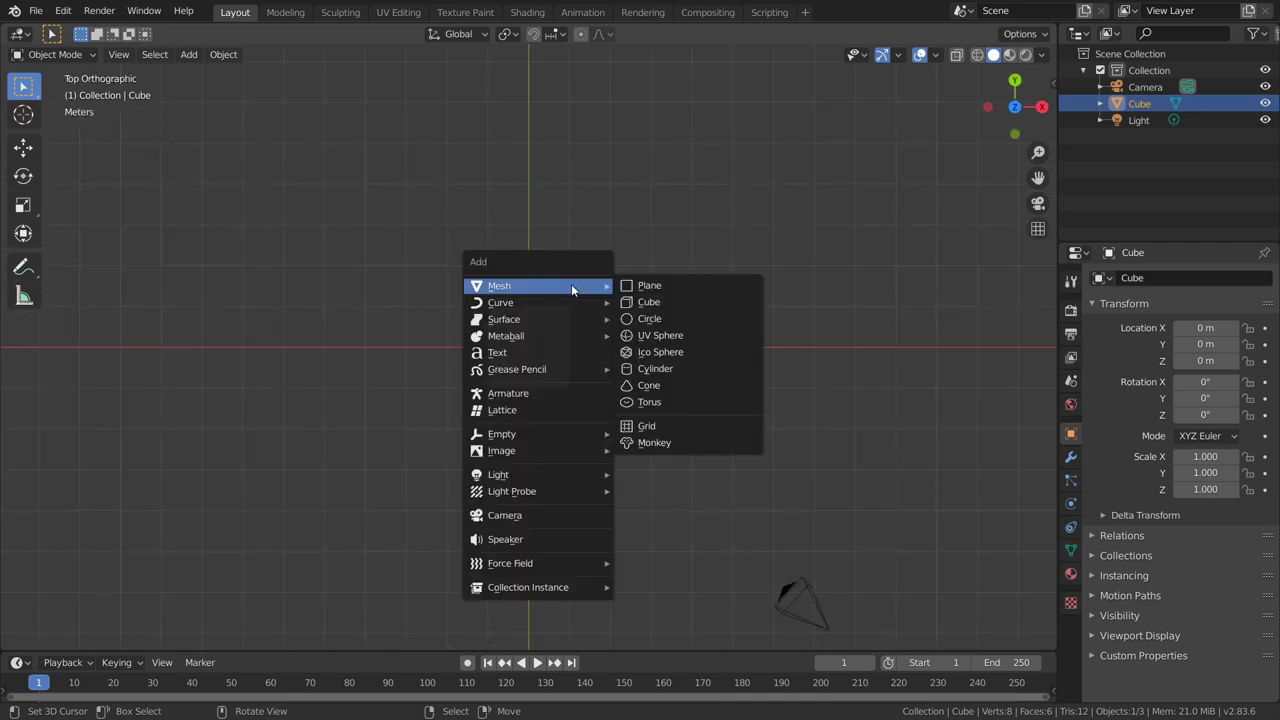
pyautogui.click(631, 287)
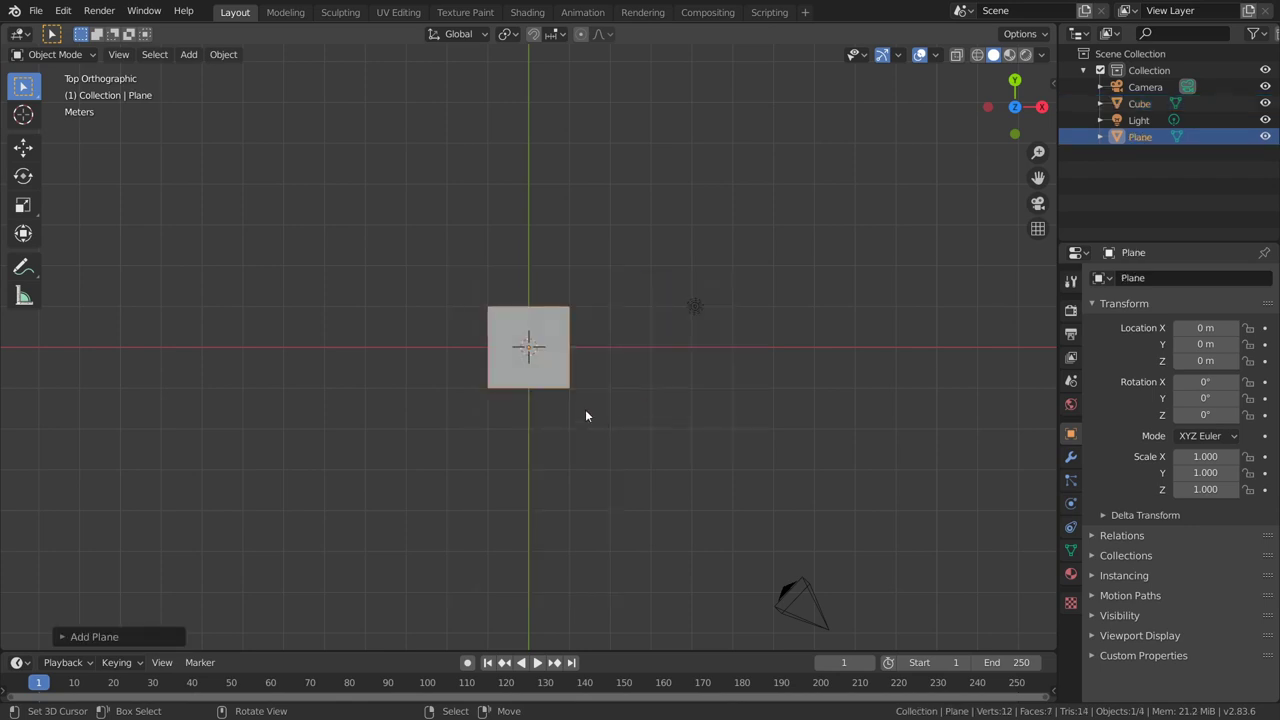
pyautogui.press('s')
pyautogui.click(825, 547)
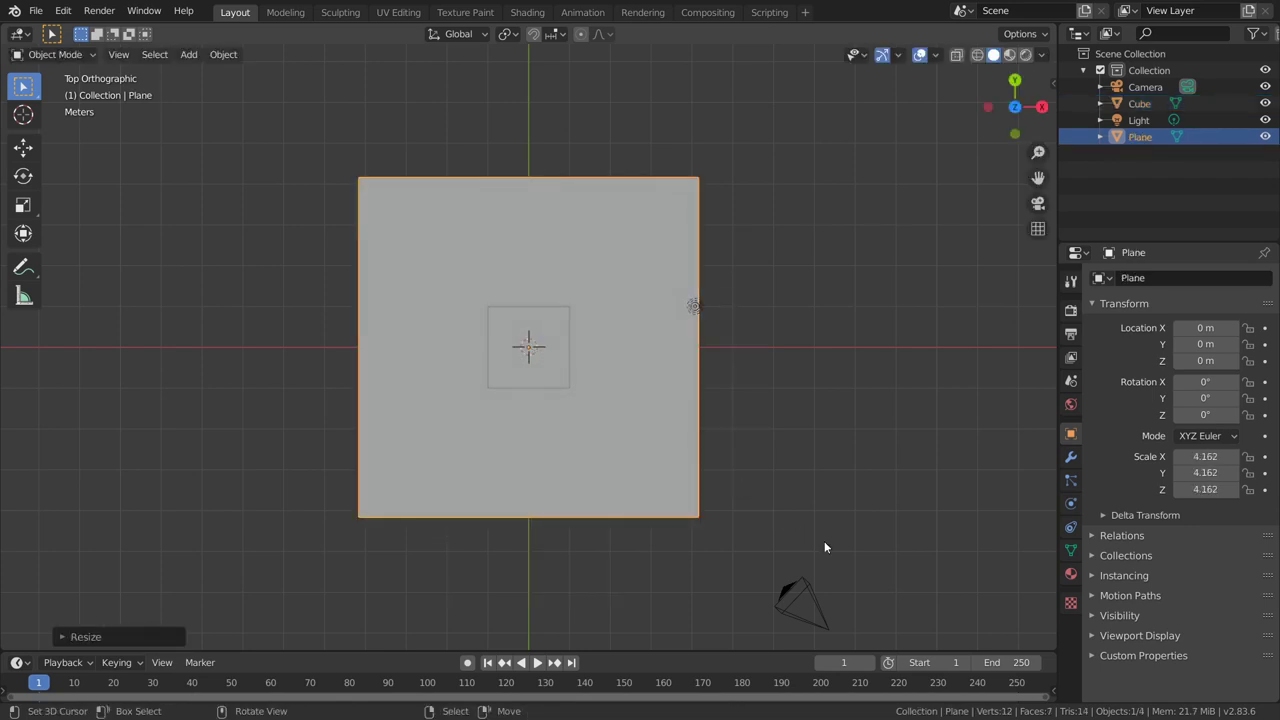
pyautogui.press('KP_3')
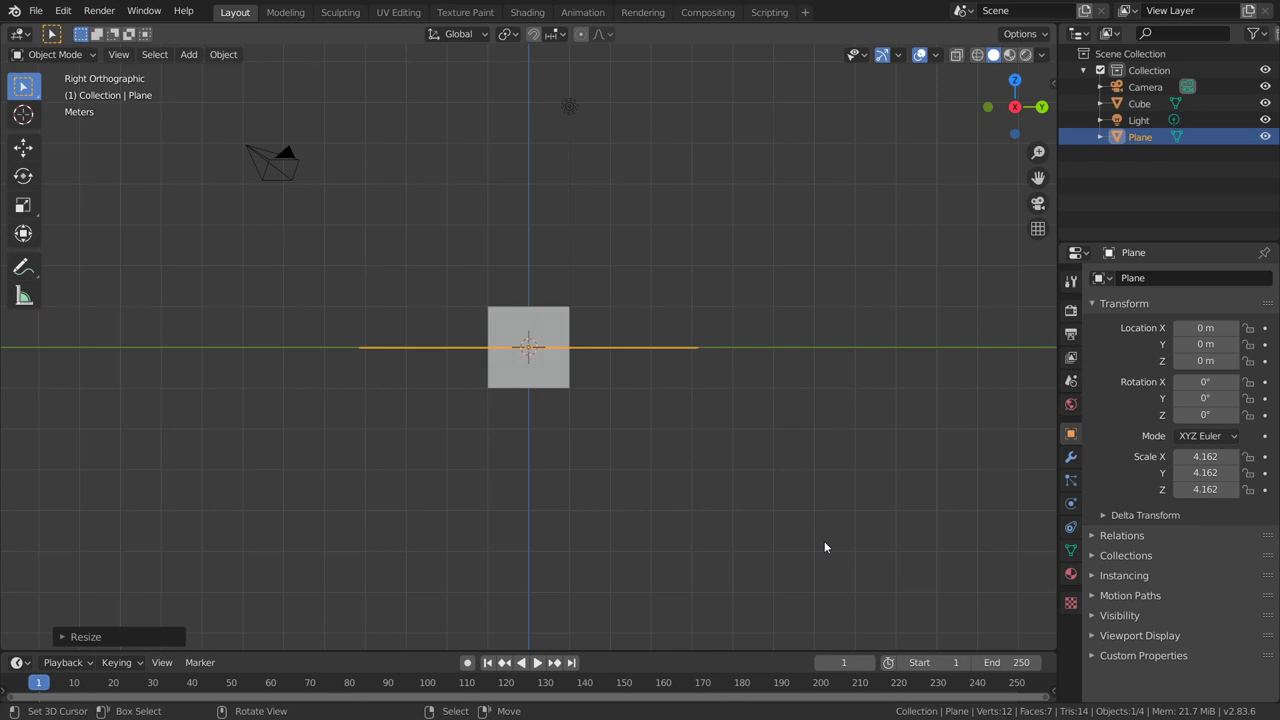
pyautogui.press('g')
pyautogui.press('z')
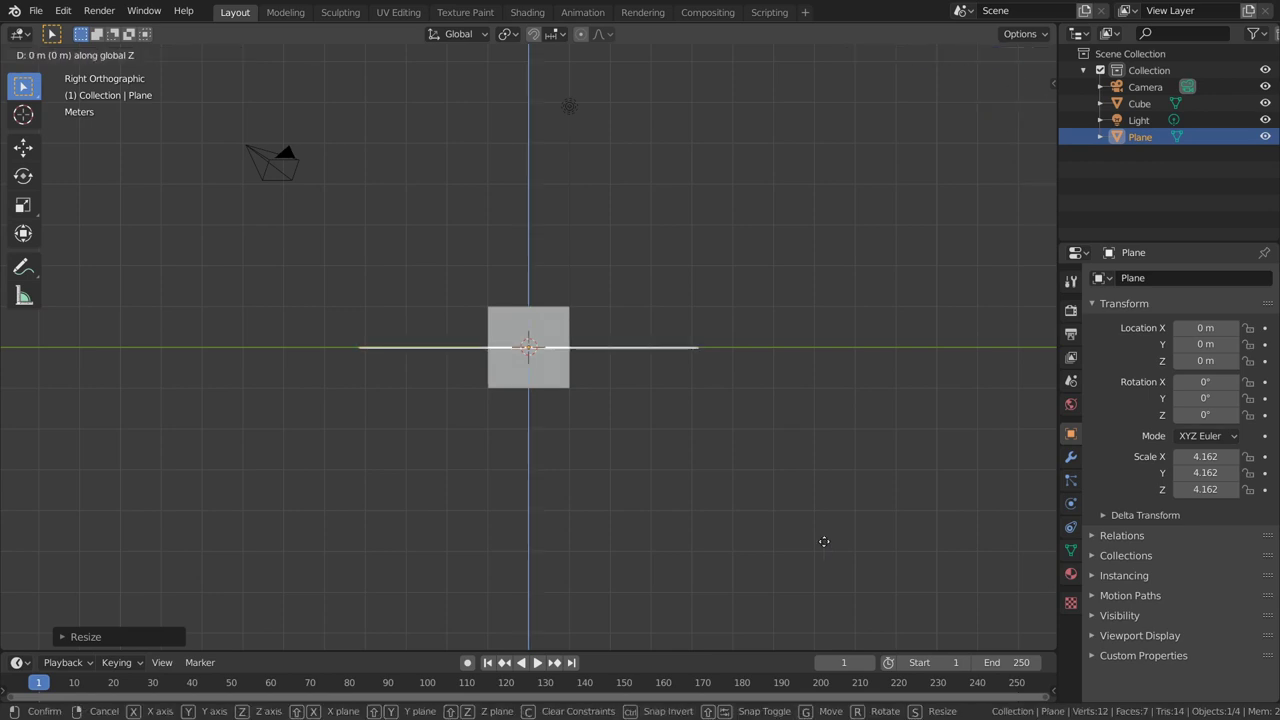
pyautogui.click(814, 583)
# - Orbit into a perspective view of the plane and cube, then select the cube
pyautogui.scroll(-2, 673, 460)
pyautogui.moveTo(673, 460); pyautogui.dragTo(742, 518, button='middle')
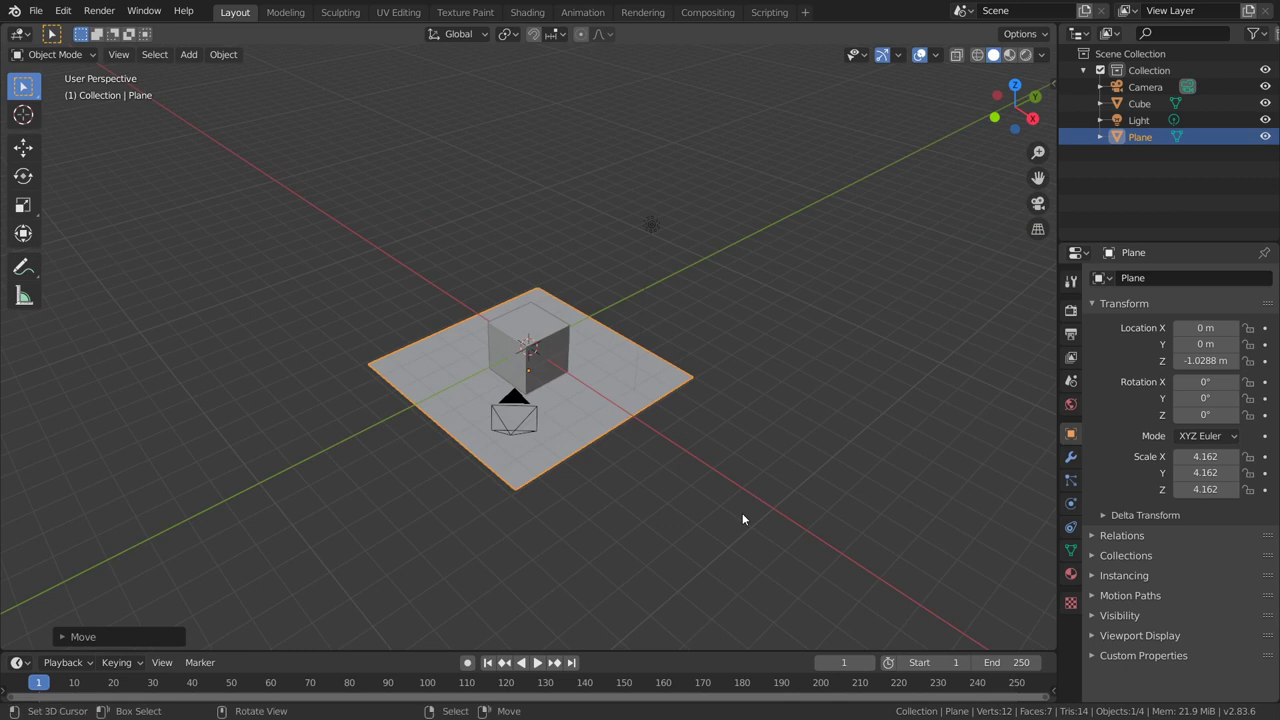
pyautogui.moveTo(742, 514)
pyautogui.mouseDown(button='middle')
pyautogui.moveTo(608, 462)
pyautogui.moveTo(654, 440)
pyautogui.moveTo(529, 421)
pyautogui.mouseUp(button='middle')
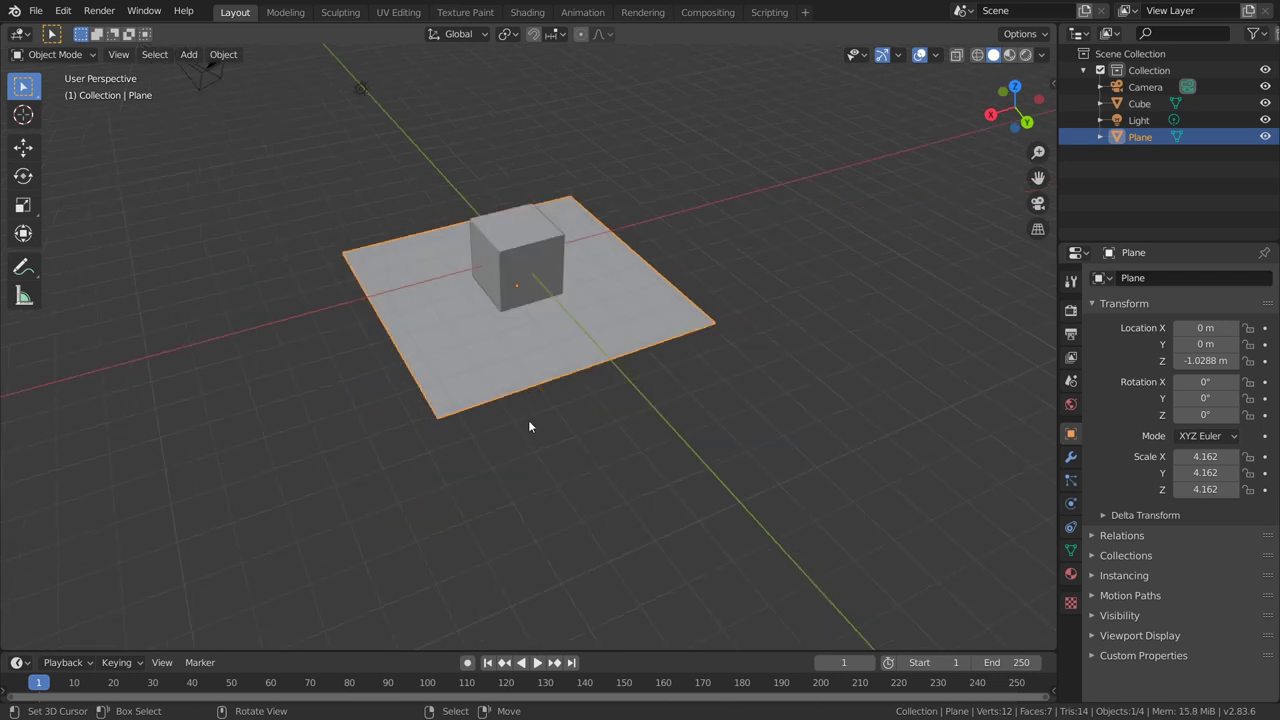
pyautogui.moveTo(529, 424); pyautogui.dragTo(493, 437, button='middle')
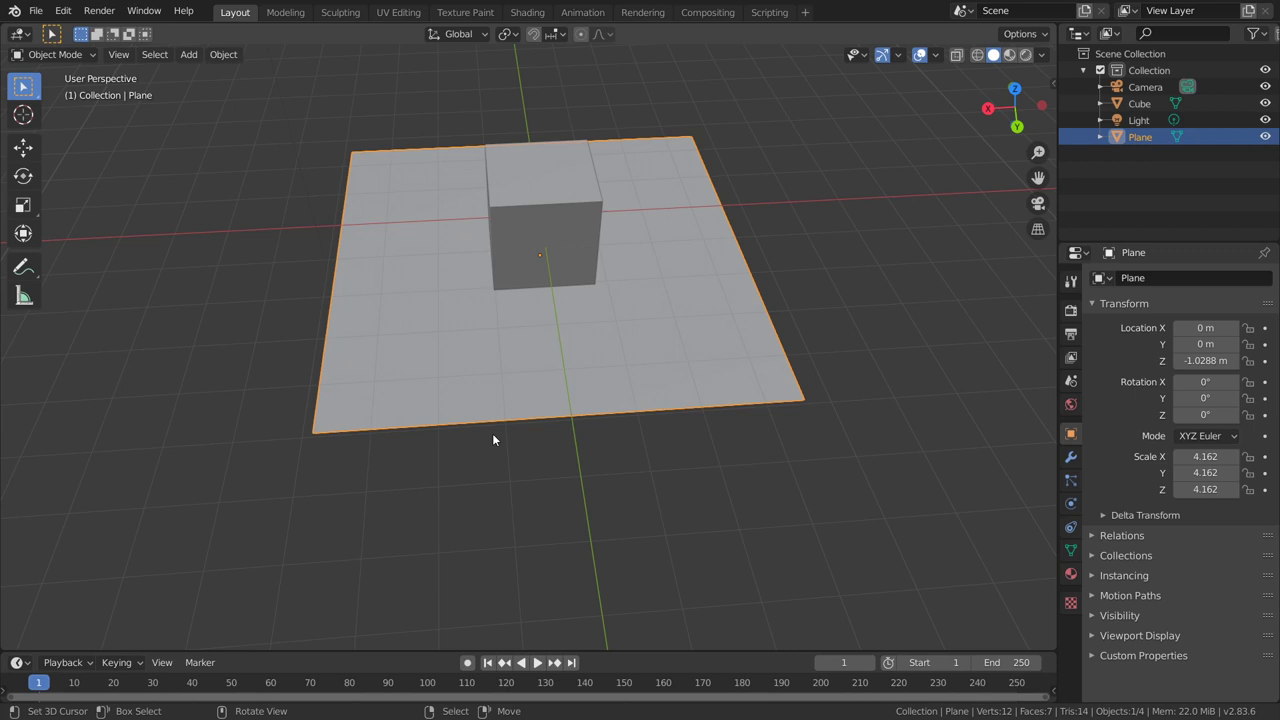
pyautogui.moveTo(493, 433)
pyautogui.mouseDown(button='middle')
pyautogui.moveTo(517, 446)
pyautogui.moveTo(506, 443)
pyautogui.mouseUp(button='middle')
pyautogui.press('q')
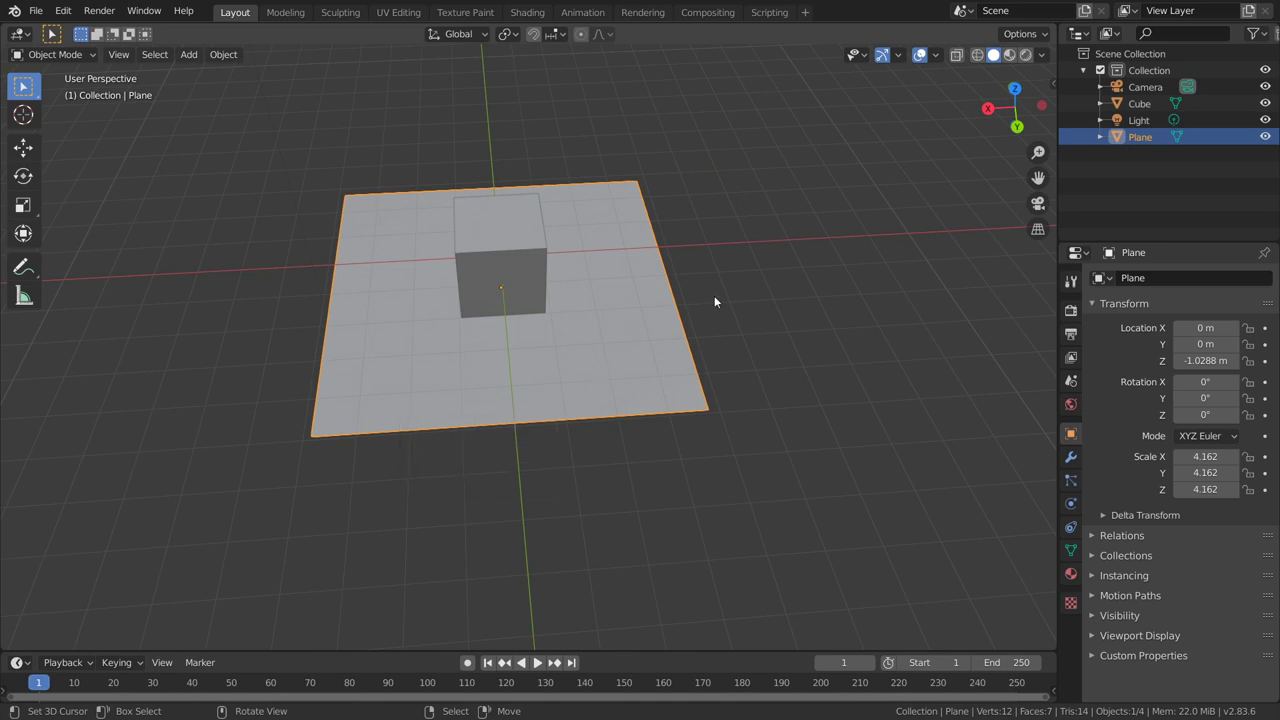
pyautogui.click(500, 280)
# - Add Move from Object > Transform to Quick Favorites and confirm it appears there
pyautogui.click(223, 54)
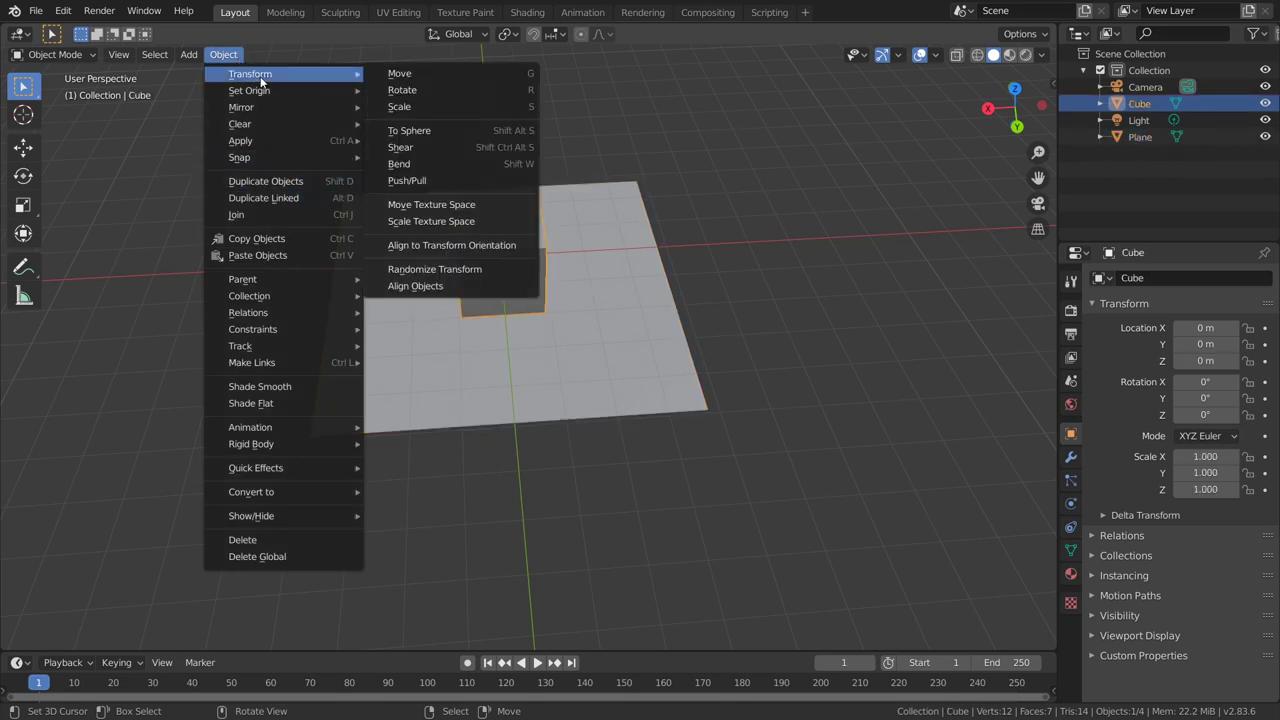
pyautogui.rightClick(424, 74)
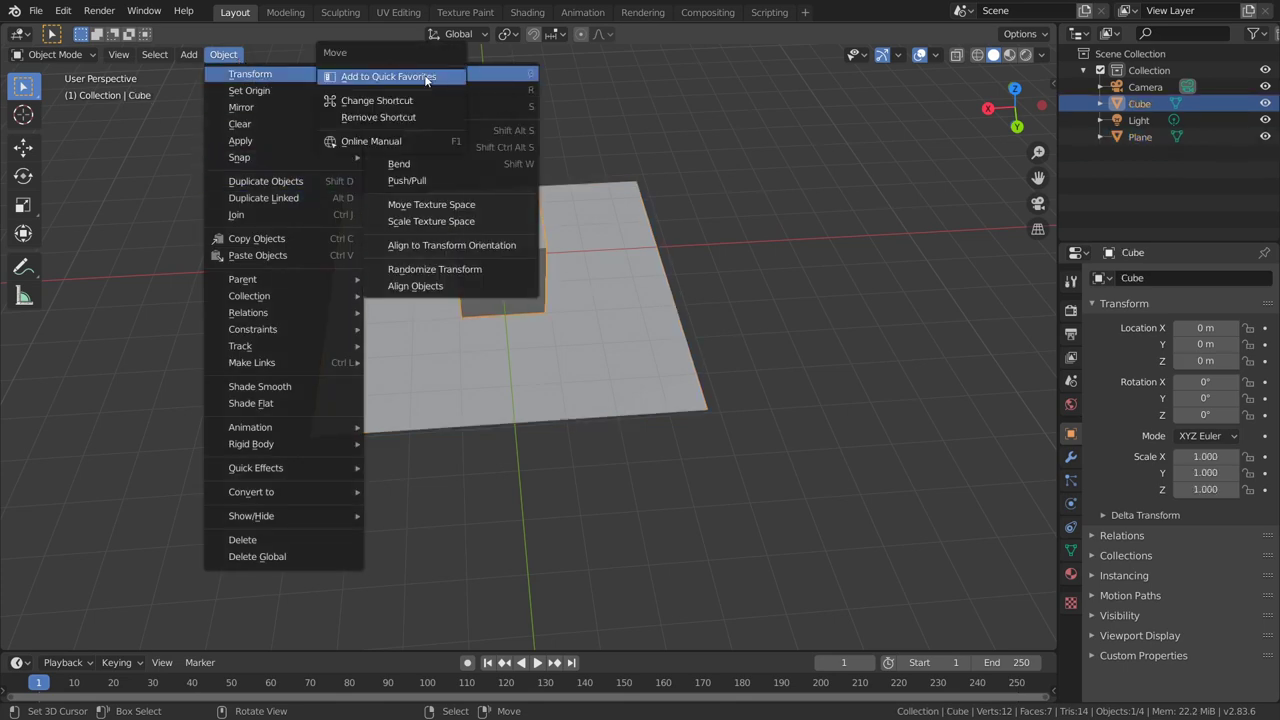
pyautogui.click(424, 76)
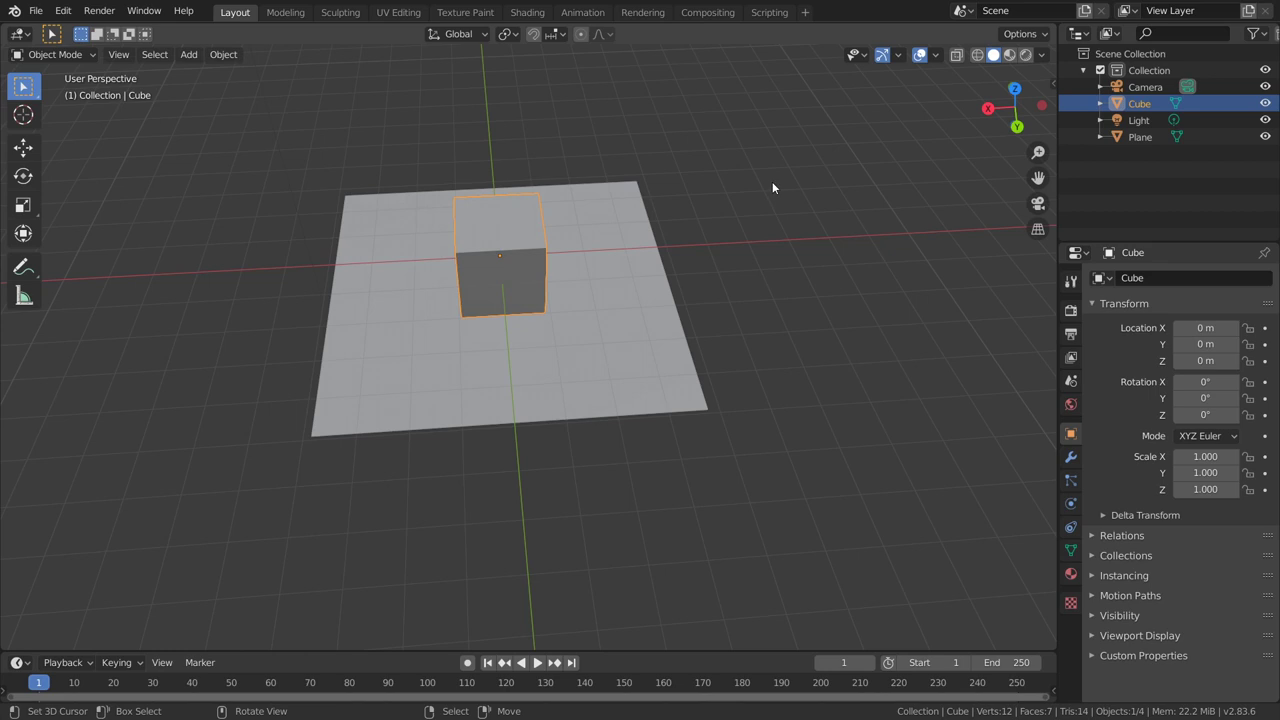
pyautogui.press('q')
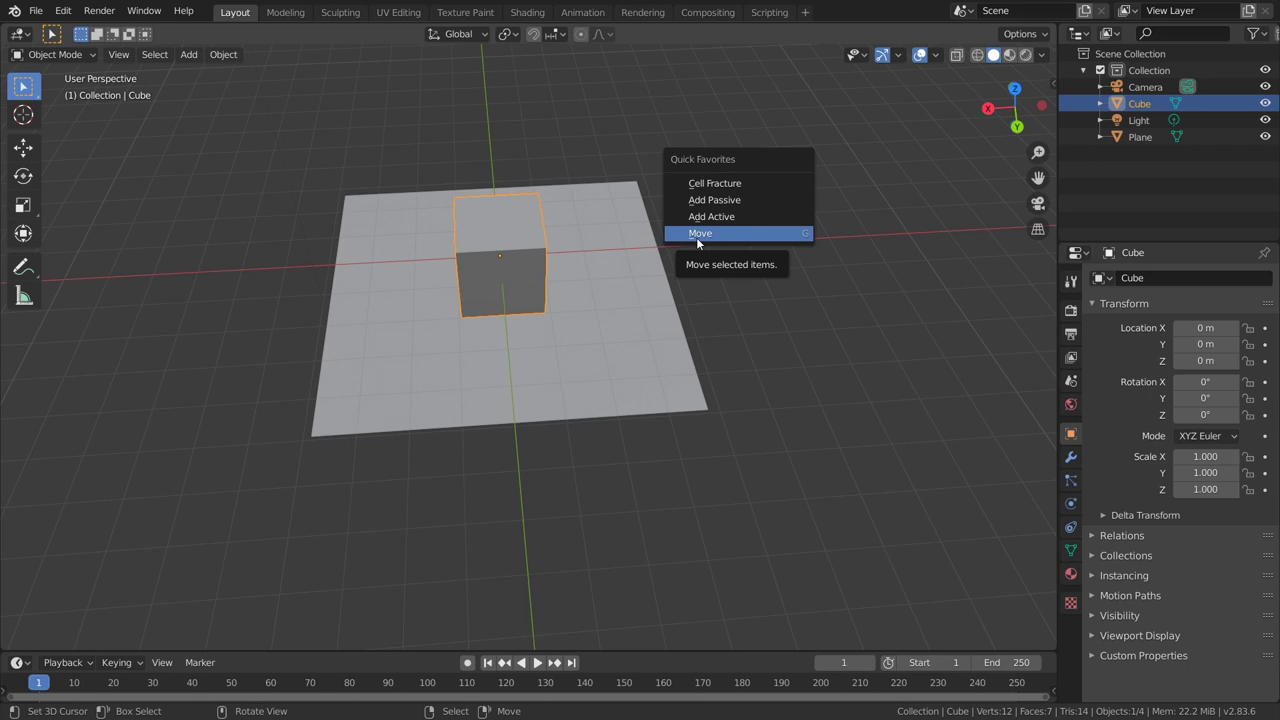
pyautogui.moveTo(910, 399); pyautogui.dragTo(555, 365, button='middle')
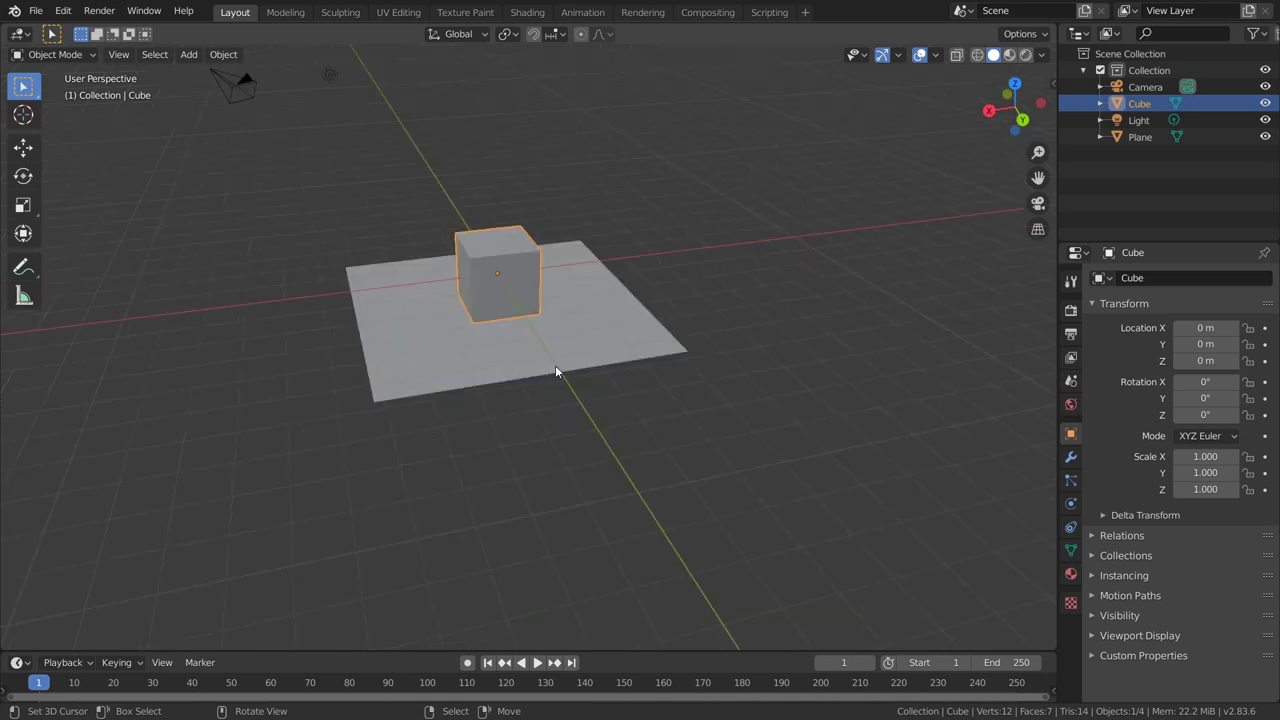
# - Lift the cube along Z to 2.8617 m above the plane
pyautogui.moveTo(600, 366)
pyautogui.mouseDown(button='middle')
pyautogui.moveTo(628, 330)
pyautogui.moveTo(576, 341)
pyautogui.mouseUp(button='middle')
pyautogui.click(576, 341)
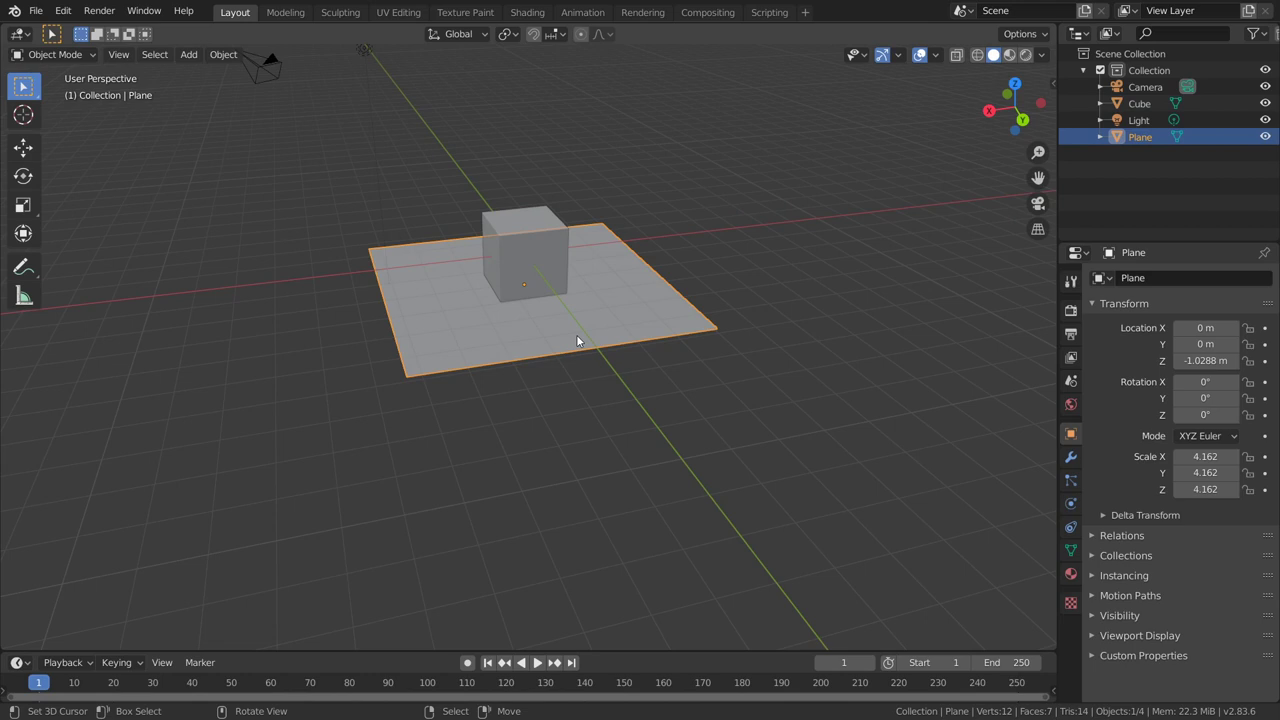
pyautogui.click(544, 256)
pyautogui.press('g')
pyautogui.press('z')
pyautogui.click(548, 266)
pyautogui.moveTo(548, 266)
pyautogui.mouseDown(button='middle')
pyautogui.moveTo(524, 342)
pyautogui.moveTo(525, 396)
pyautogui.mouseUp(button='middle')
# - Make the plane a passive rigid body via Quick Favorites, then reselect the cube
pyautogui.click(525, 396)
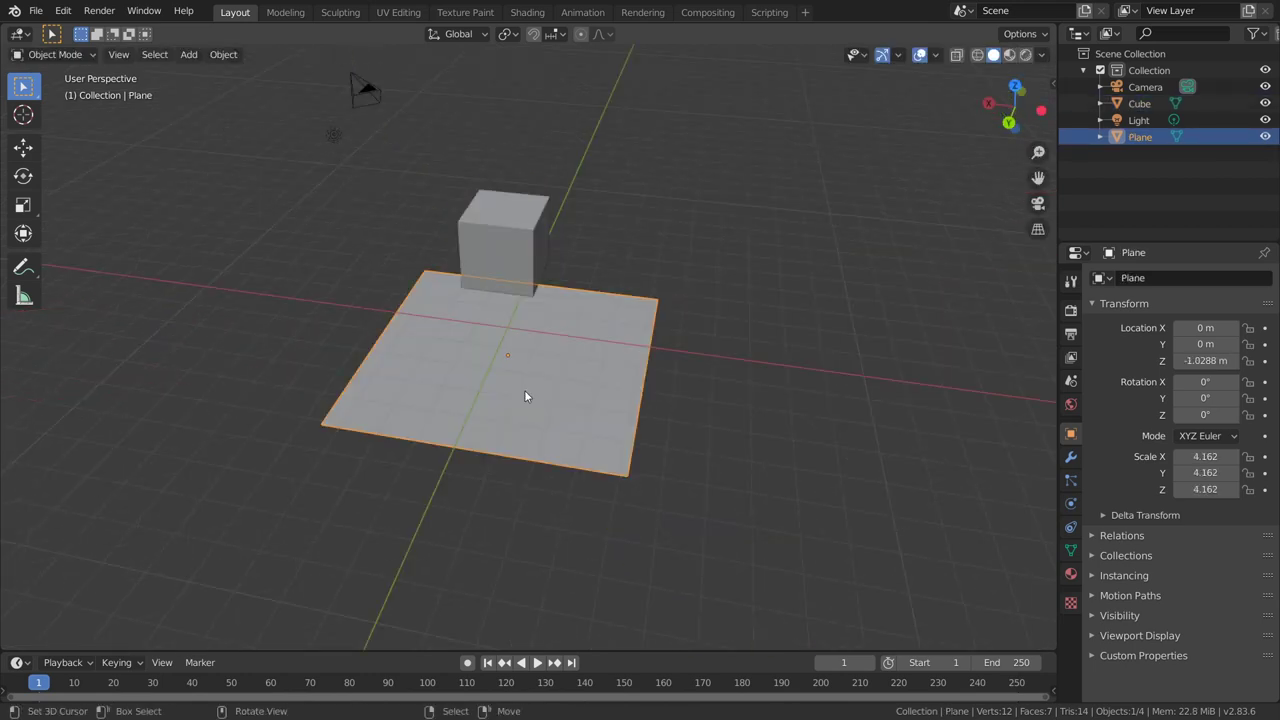
pyautogui.moveTo(524, 391)
pyautogui.mouseDown(button='middle')
pyautogui.moveTo(546, 423)
pyautogui.moveTo(506, 427)
pyautogui.mouseUp(button='middle')
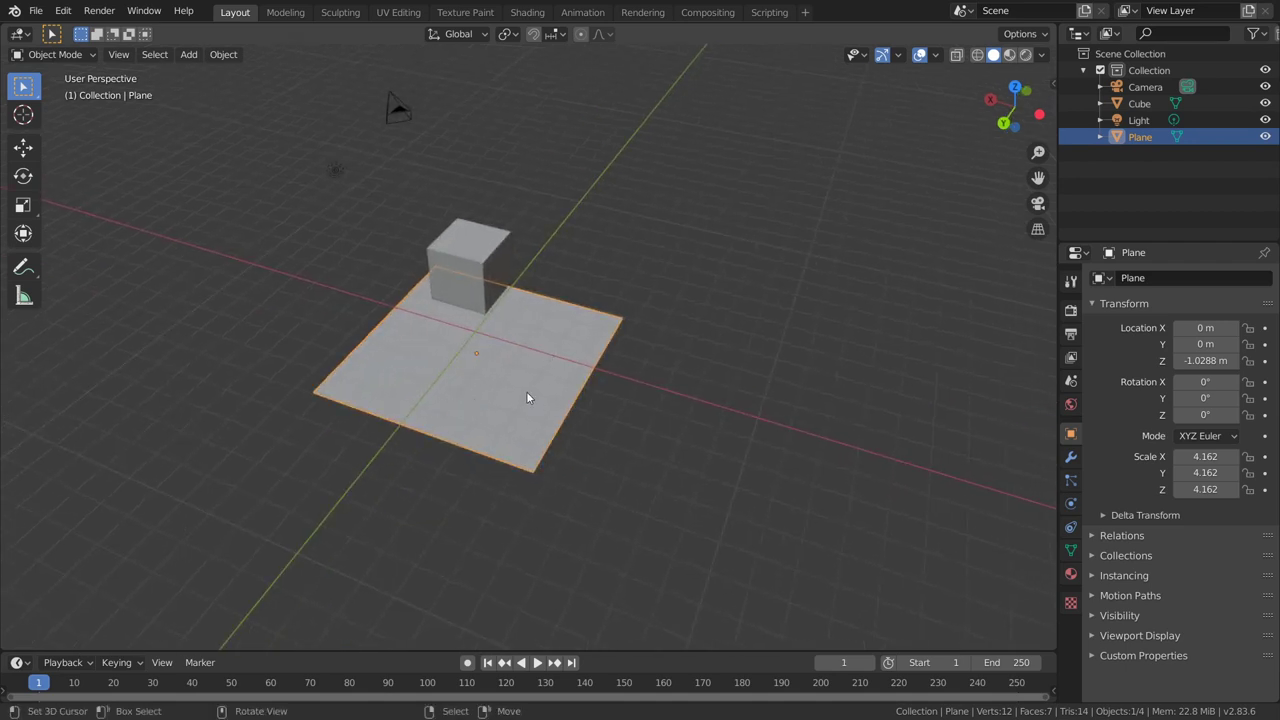
pyautogui.press('q')
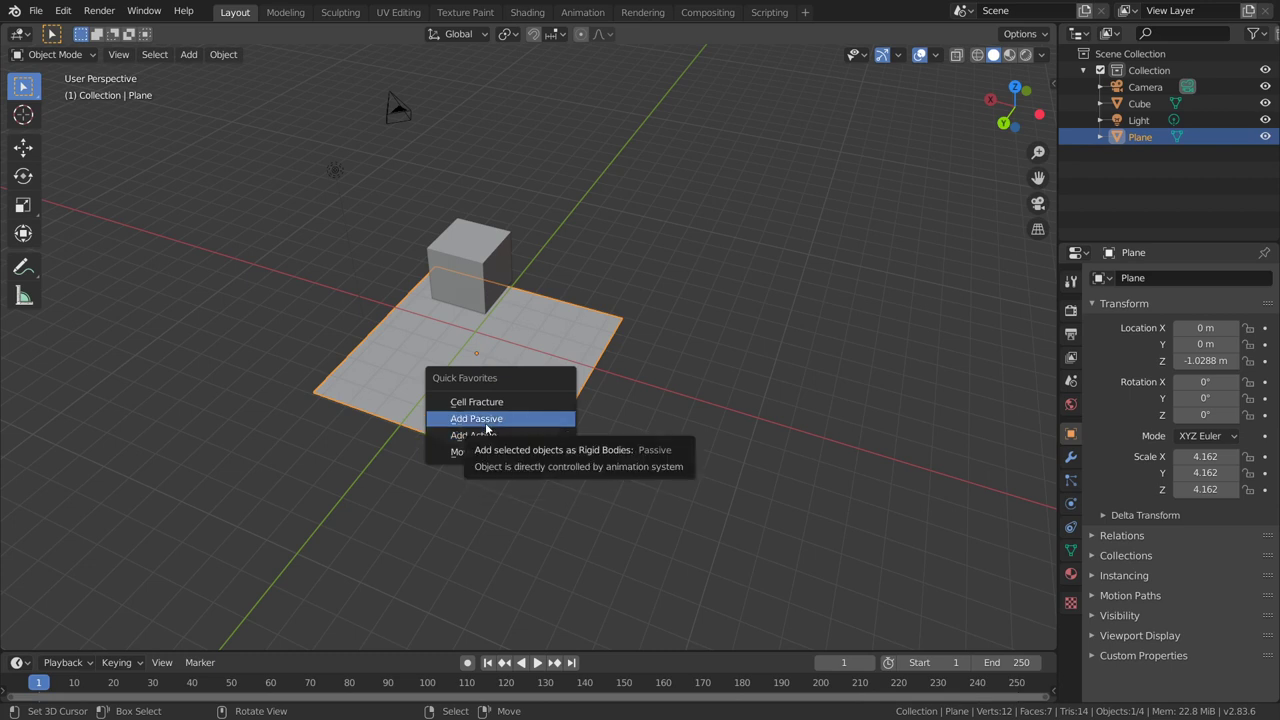
pyautogui.click(487, 424)
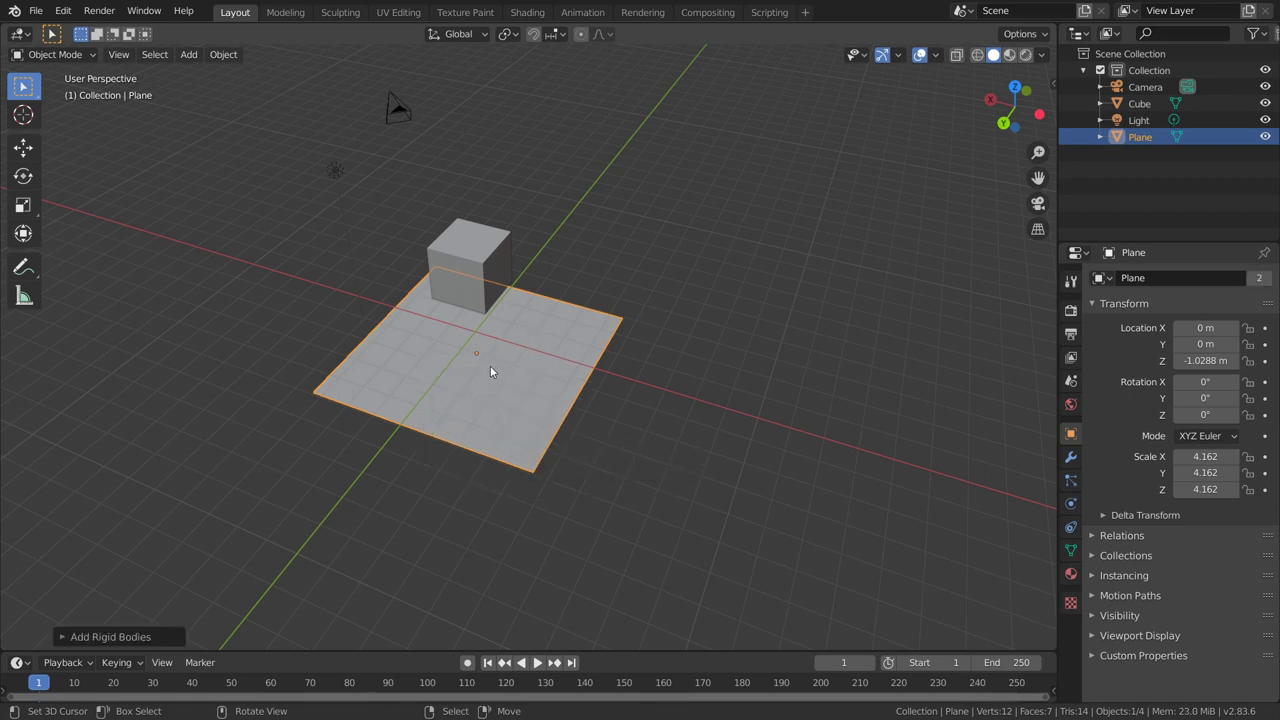
pyautogui.moveTo(492, 373); pyautogui.dragTo(518, 343, button='middle')
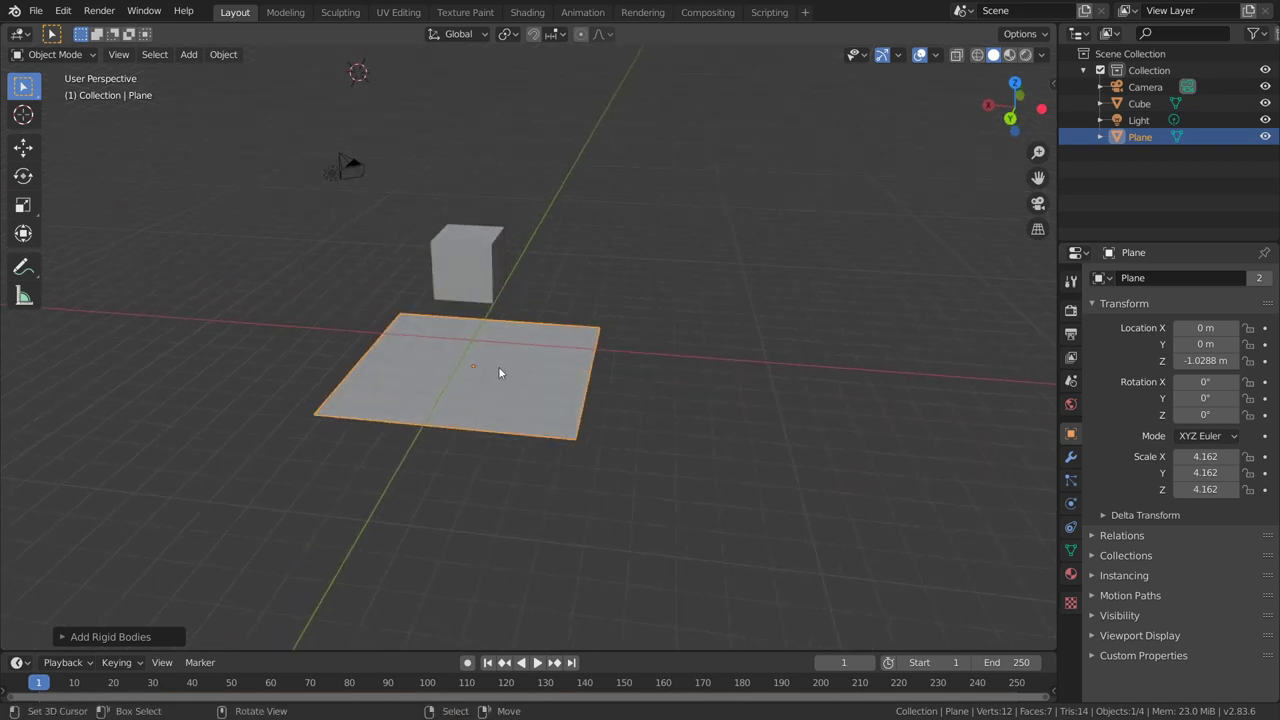
pyautogui.click(484, 274)
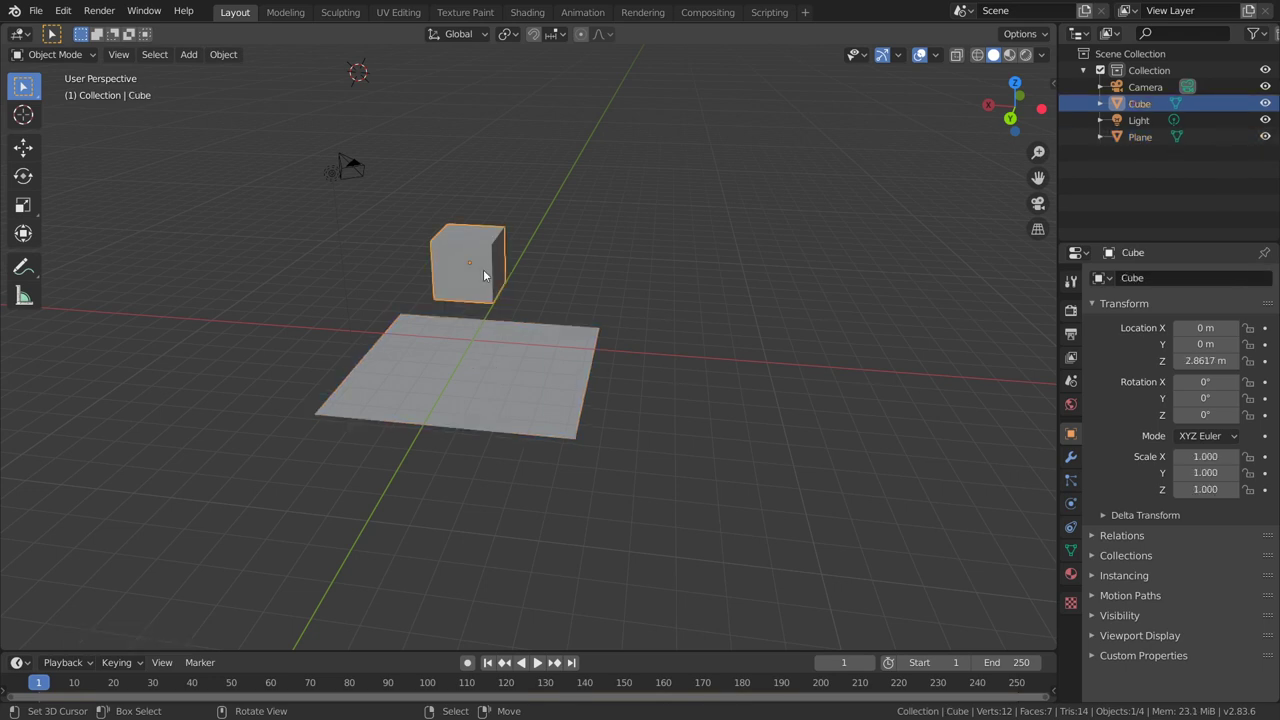
pyautogui.press('q')
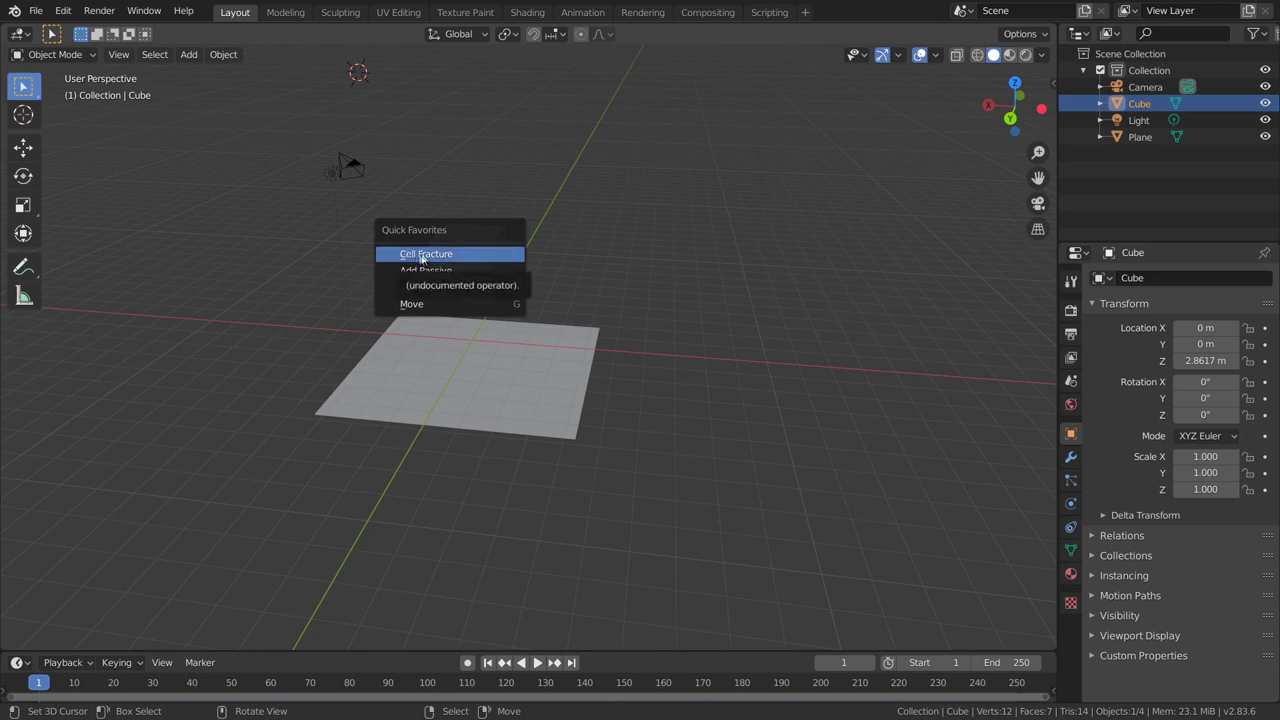
# - Search the add-ons for 'cell' to confirm Cell Fracture is enabled, then close Preferences
pyautogui.click(62, 10)
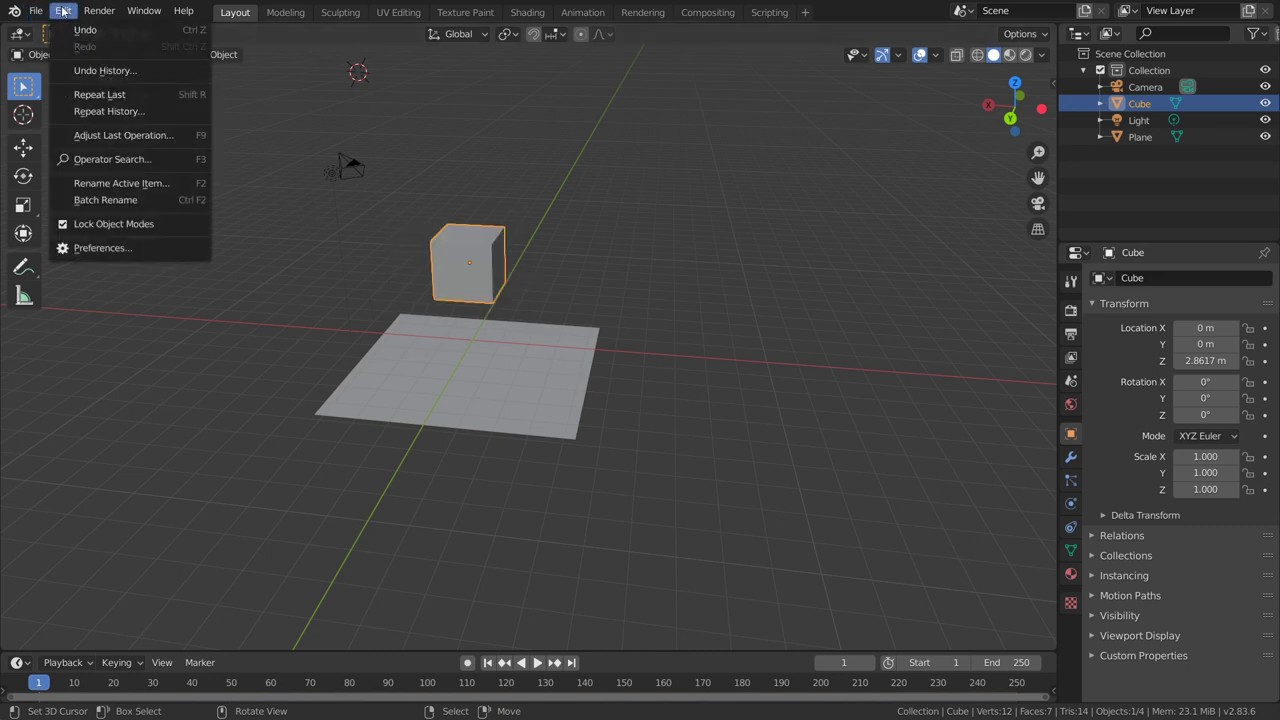
pyautogui.click(100, 248)
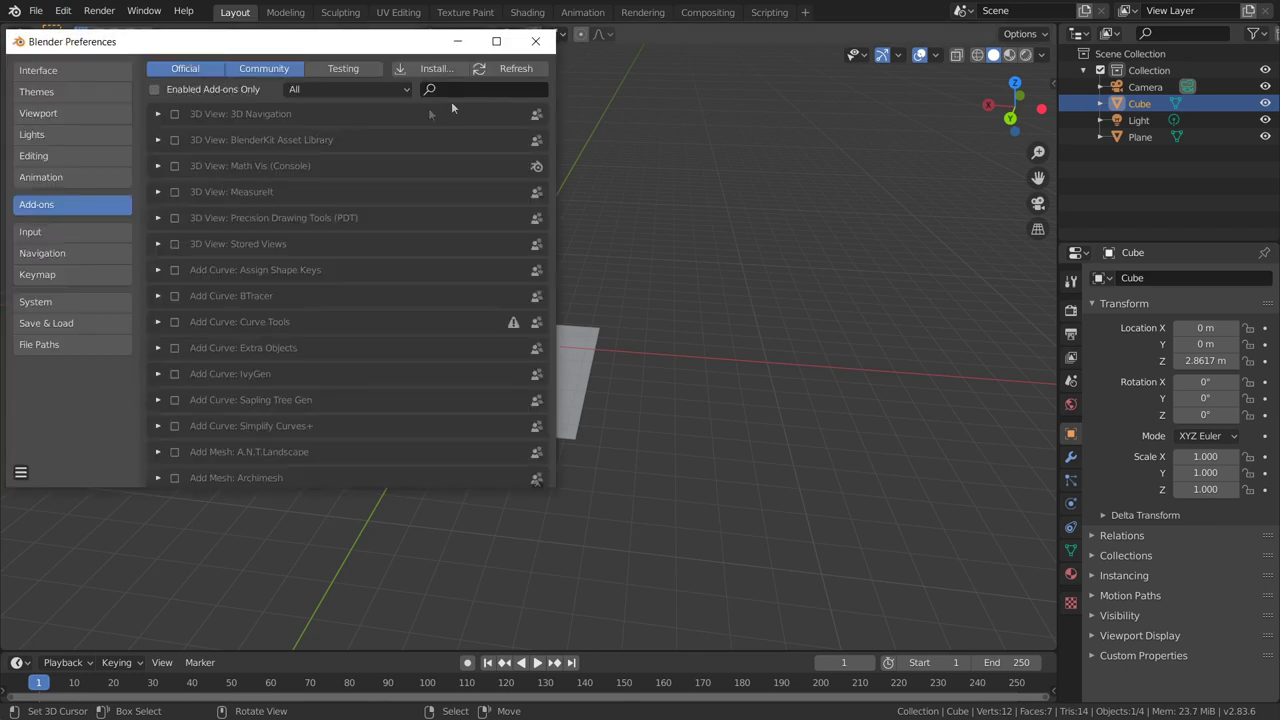
pyautogui.click(465, 91)
pyautogui.write('cell')
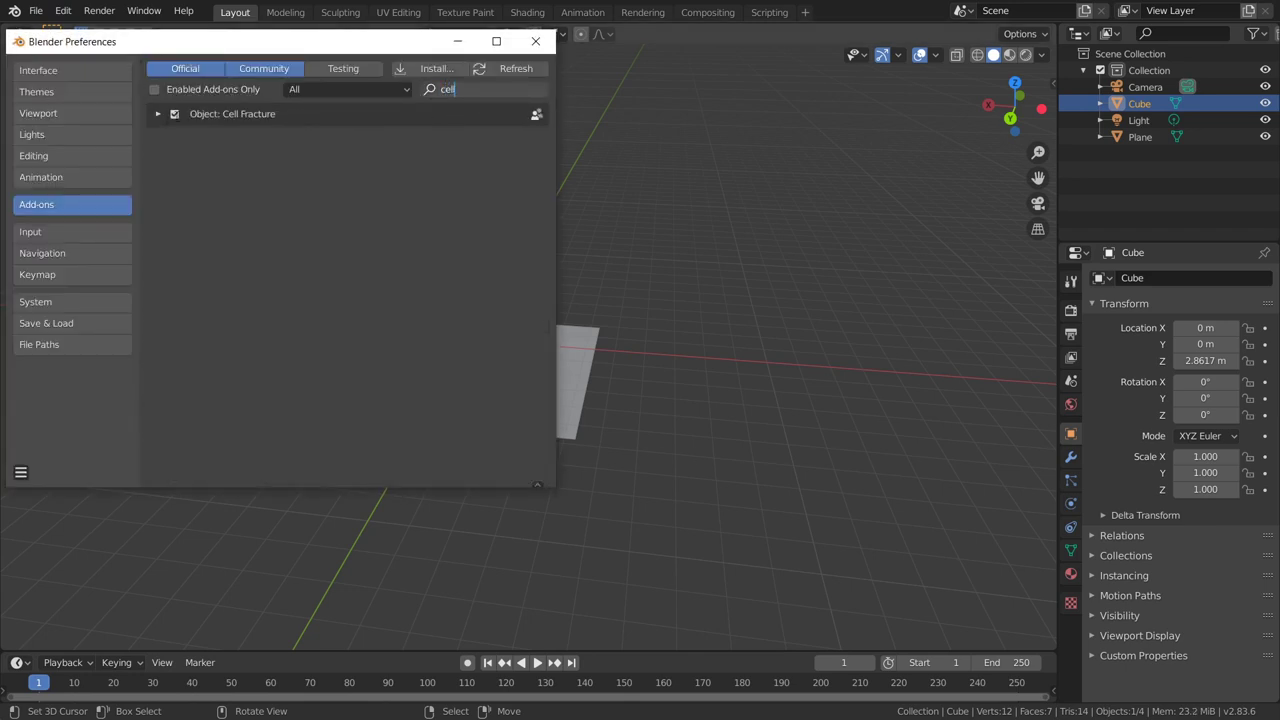
pyautogui.click(535, 41)
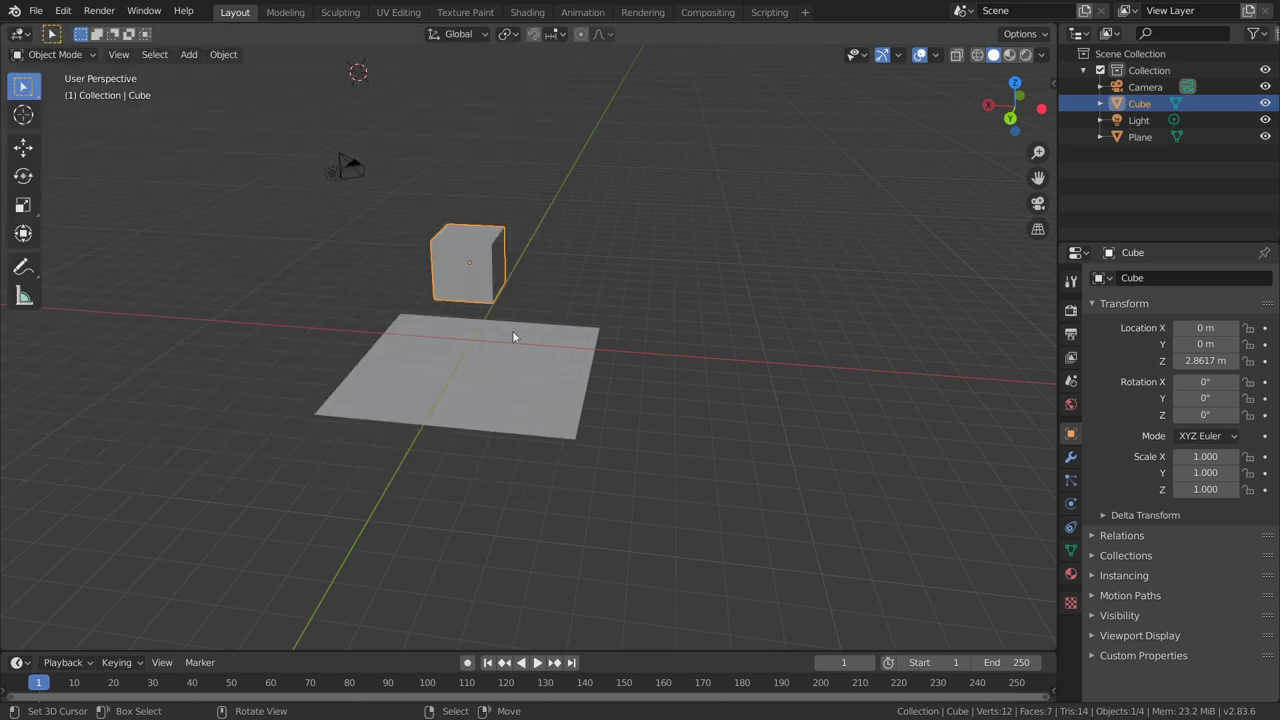
pyautogui.click(224, 55)
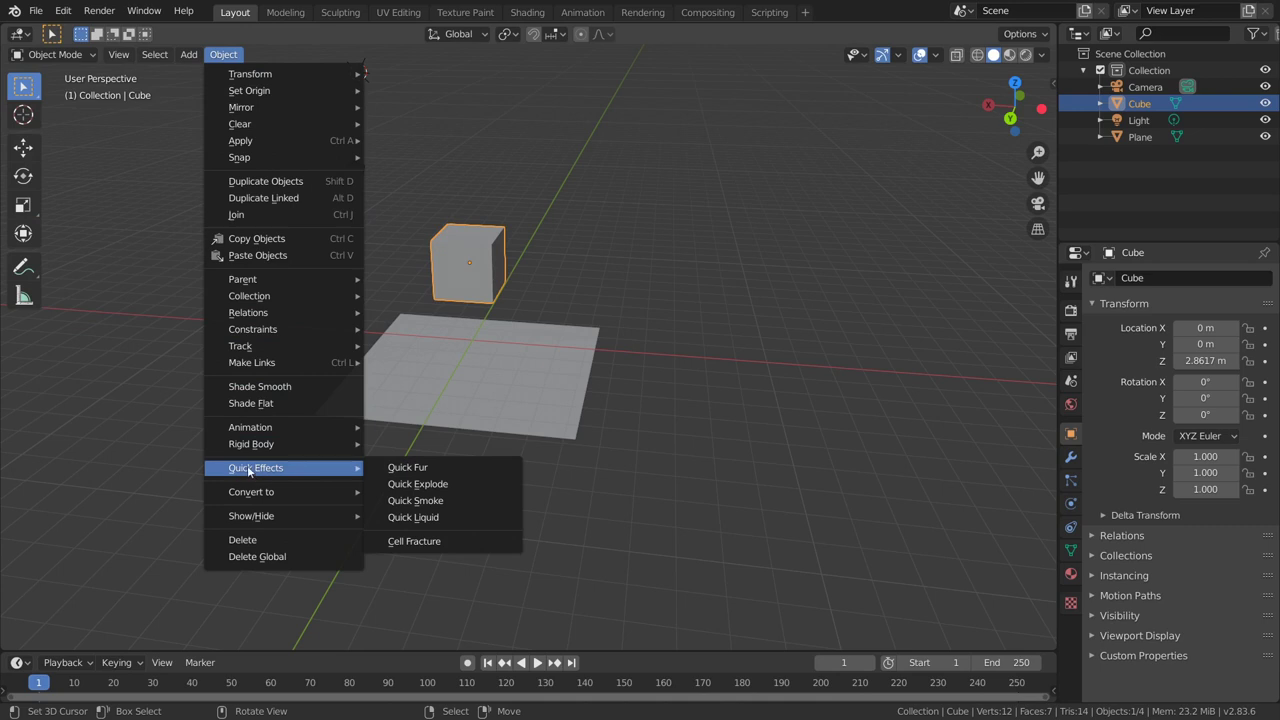
# - Launch Cell Fracture on the cube from the Quick Favorites list
pyautogui.moveTo(256, 468)
pyautogui.rightClick(407, 543)
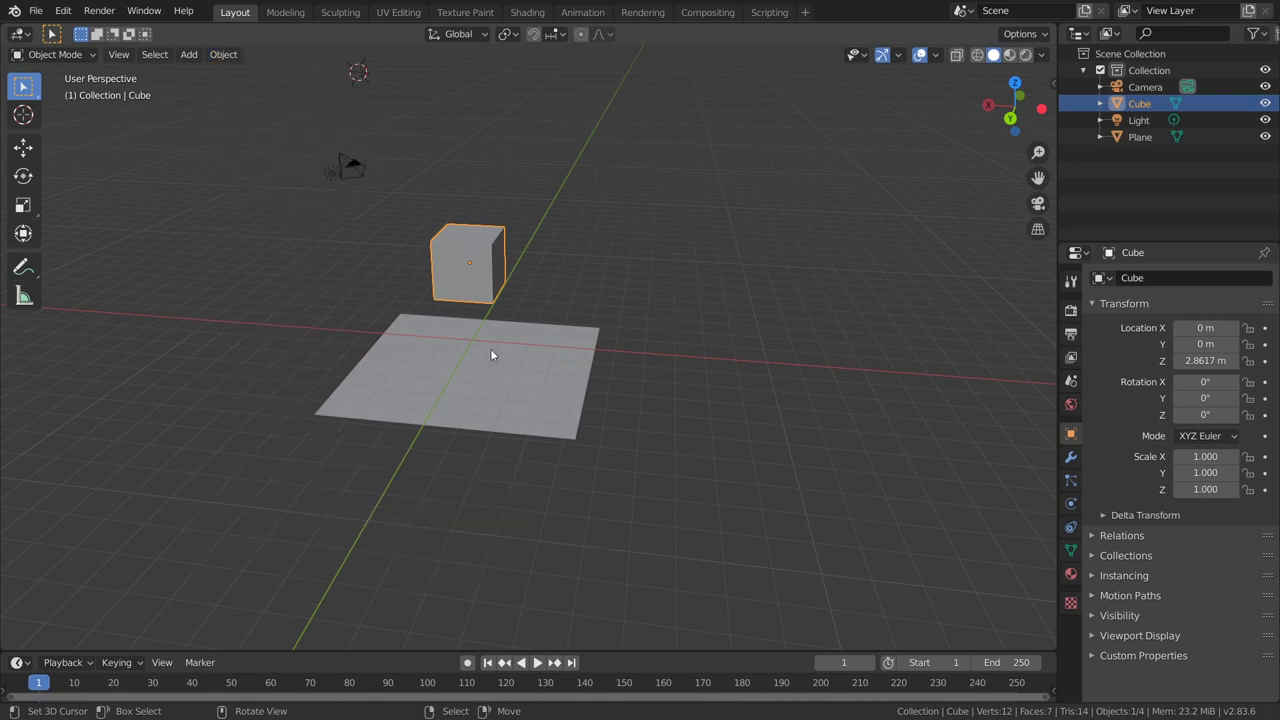
pyautogui.press('q')
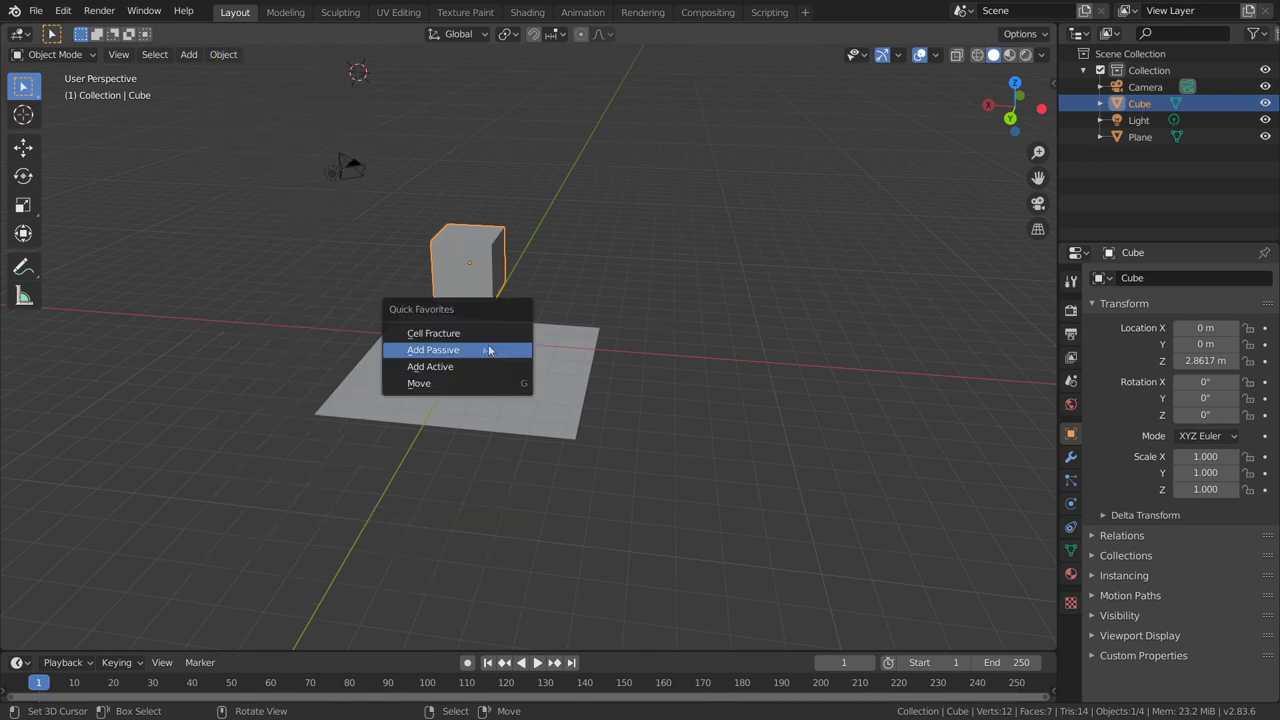
pyautogui.click(460, 335)
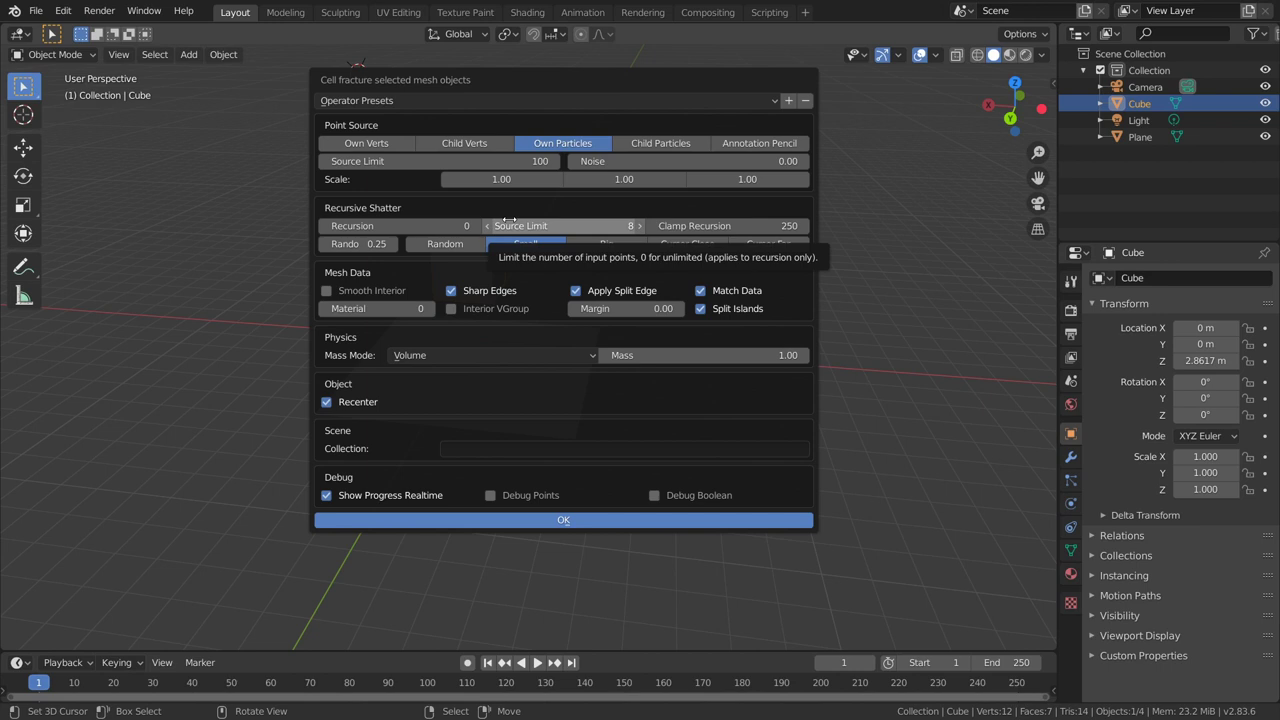
# - Run Cell Fracture with Annotation Pencil as point source and Noise 0.48
pyautogui.click(350, 146)
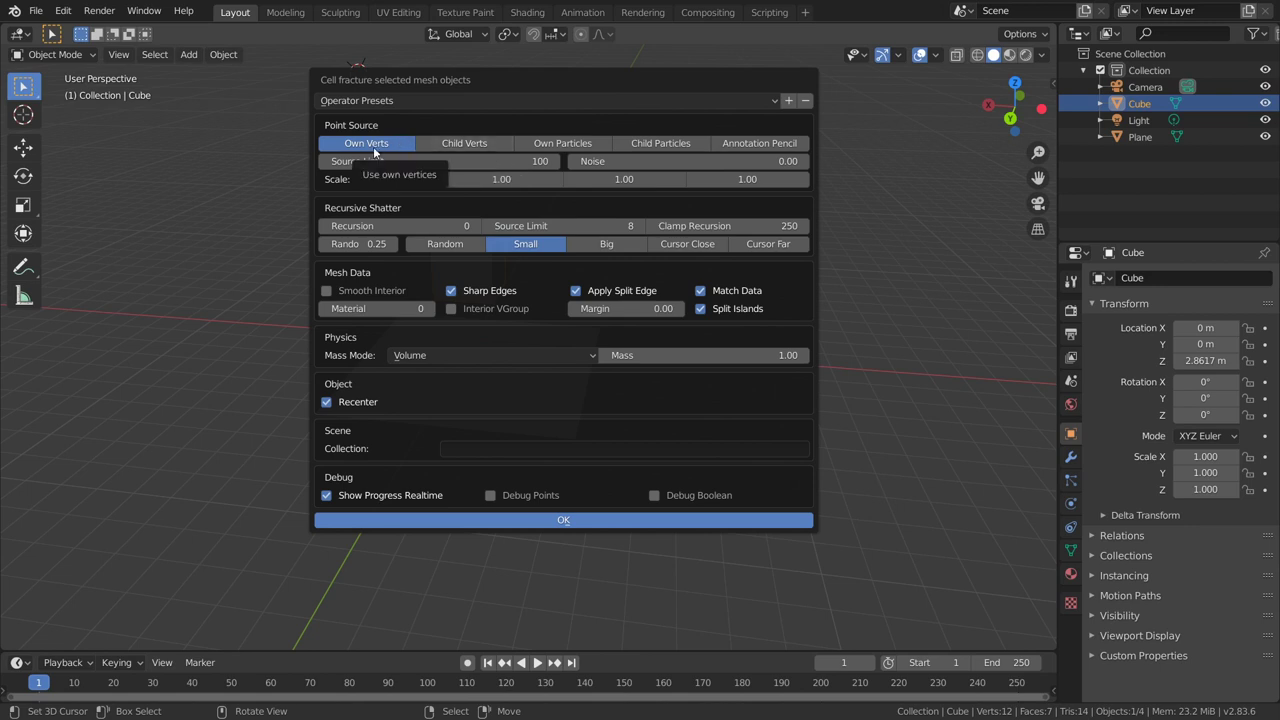
pyautogui.click(455, 143)
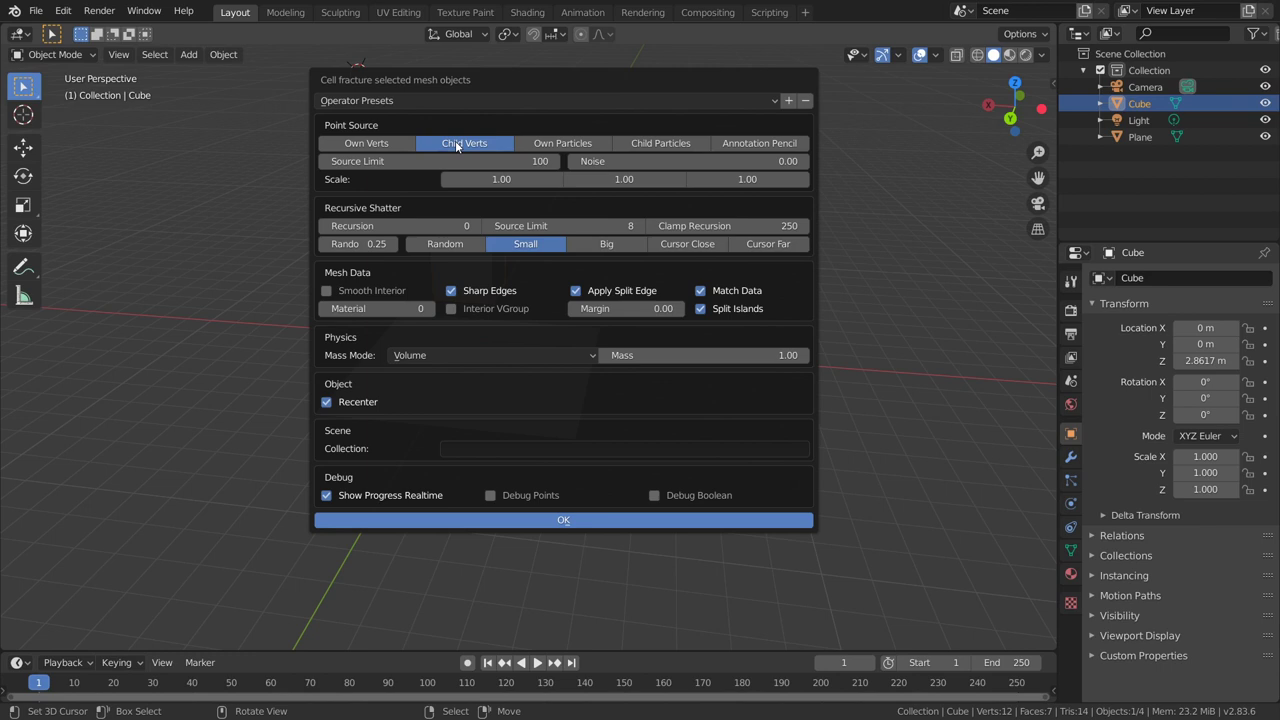
pyautogui.click(563, 144)
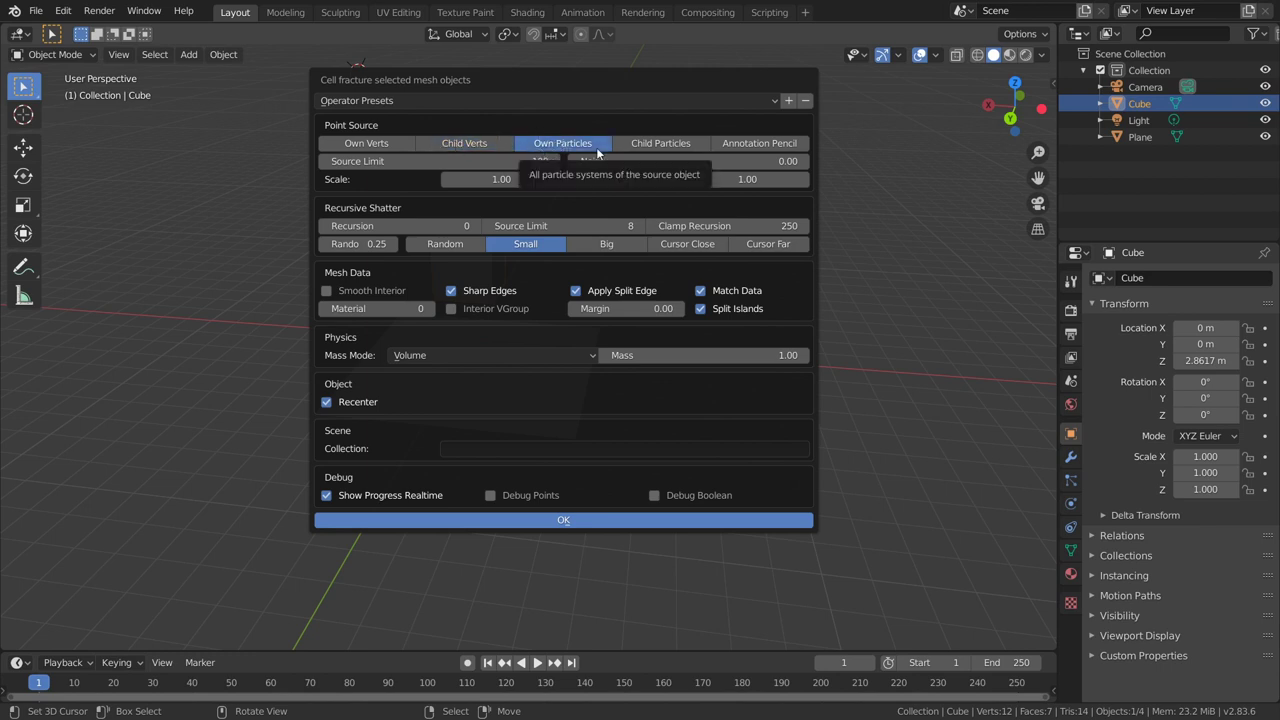
pyautogui.click(685, 148)
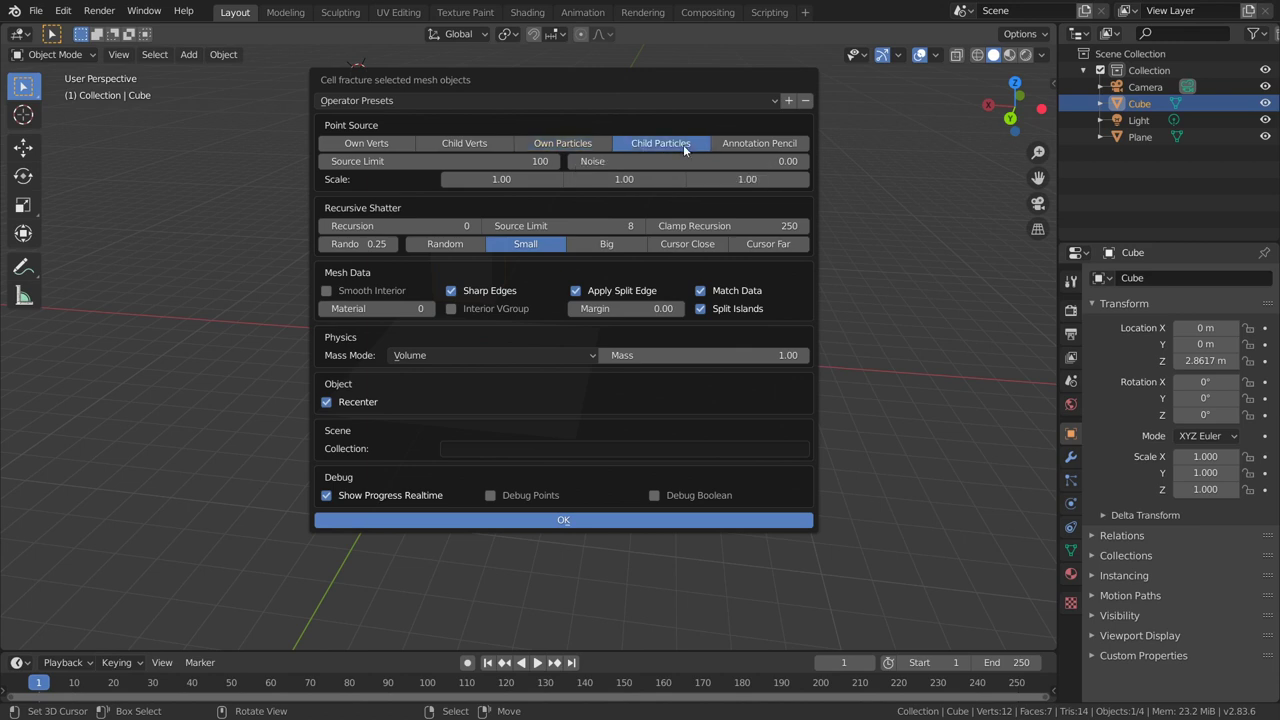
pyautogui.click(762, 146)
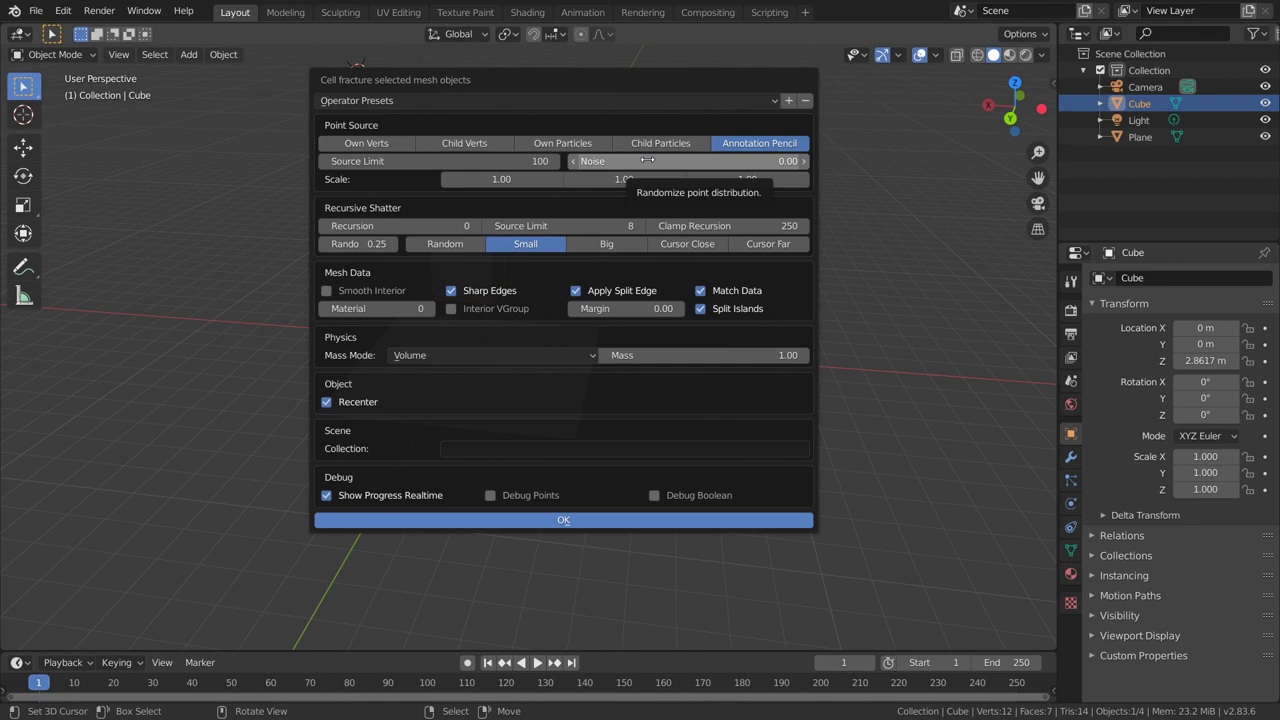
pyautogui.moveTo(636, 161); pyautogui.dragTo(749, 161)
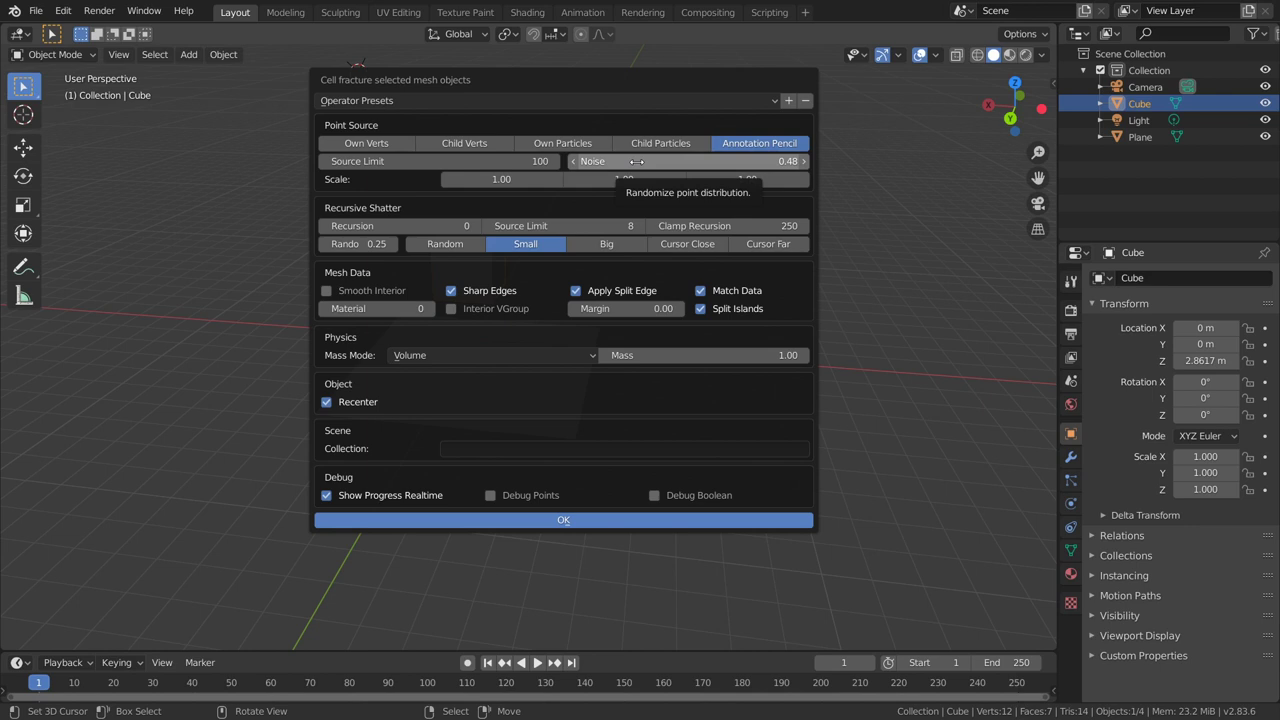
pyautogui.click(597, 519)
# - Zoom in on the fractured cube and select the Cube_cell.004 piece
pyautogui.scroll(3, 500, 269)
pyautogui.moveTo(500, 269); pyautogui.dragTo(517, 210, button='middle')
pyautogui.click(518, 216)
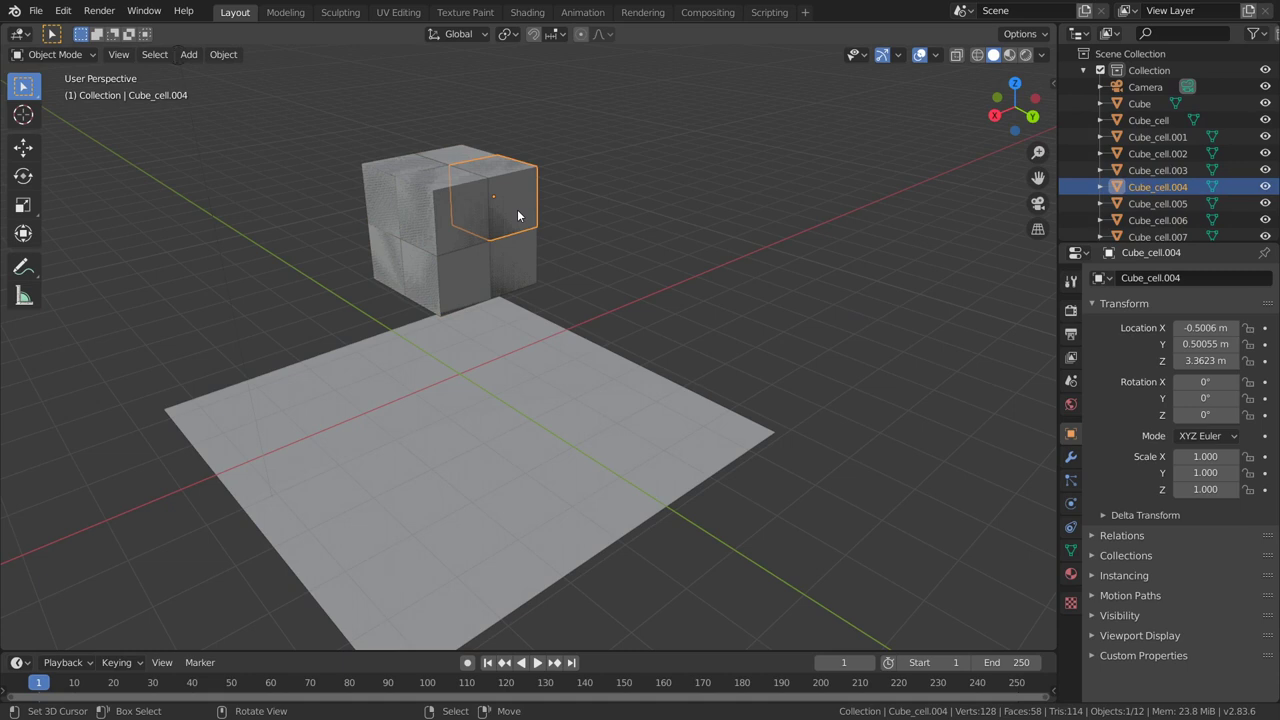
# - Move the Cube_cell.004 shard aside, then rerun Cell Fracture with Noise 1.00
pyautogui.press('g')
pyautogui.click(697, 213)
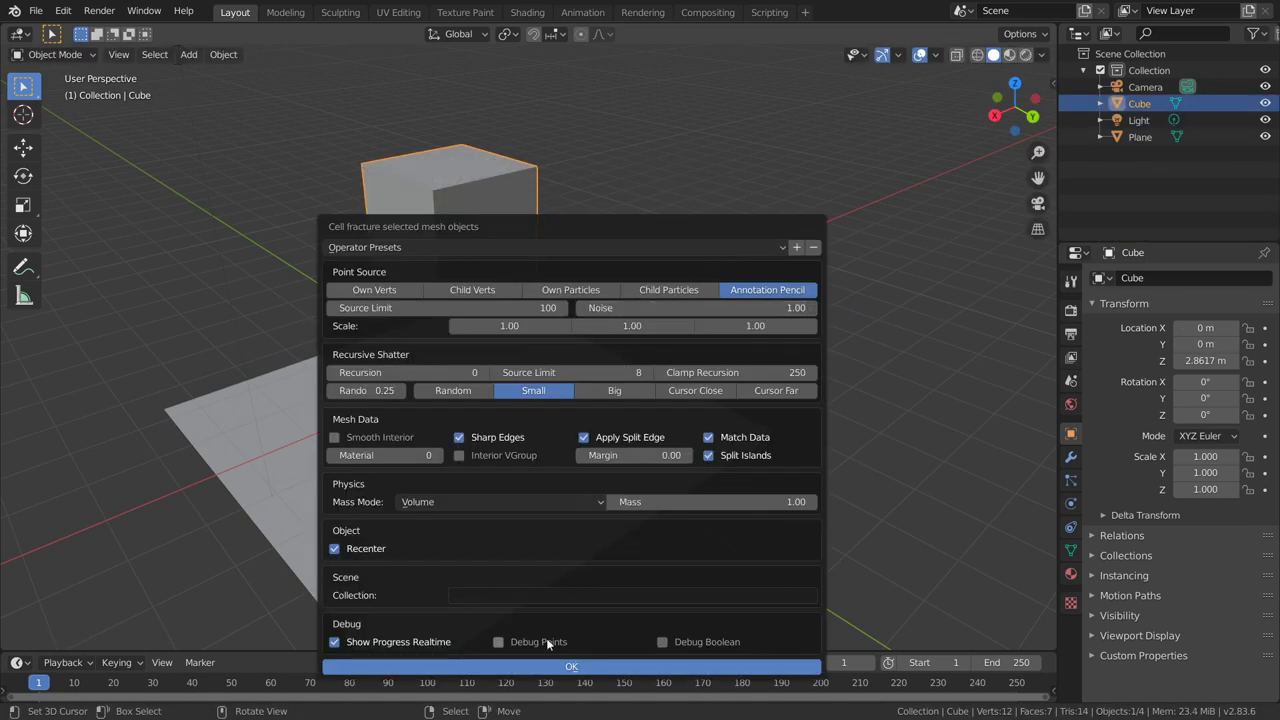
pyautogui.click(547, 672)
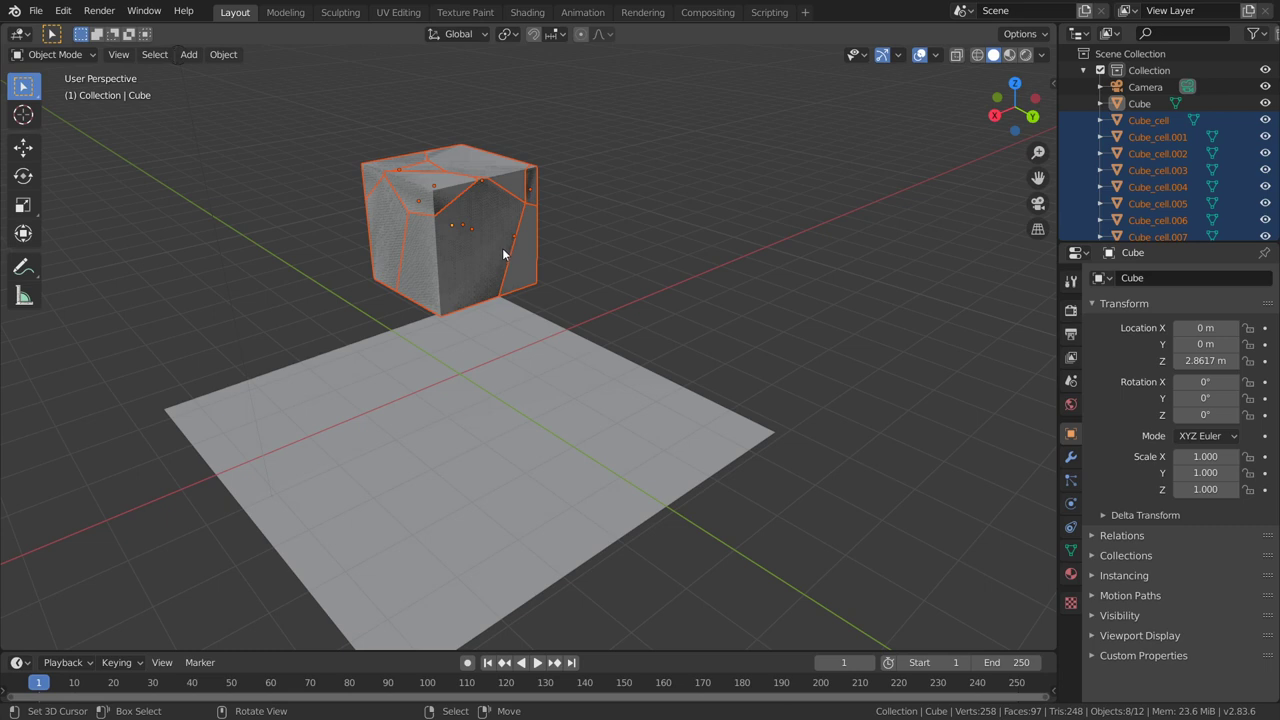
pyautogui.moveTo(502, 248)
pyautogui.mouseDown(button='middle')
pyautogui.moveTo(584, 314)
pyautogui.moveTo(499, 323)
pyautogui.mouseUp(button='middle')
pyautogui.scroll(-3, 584, 314)
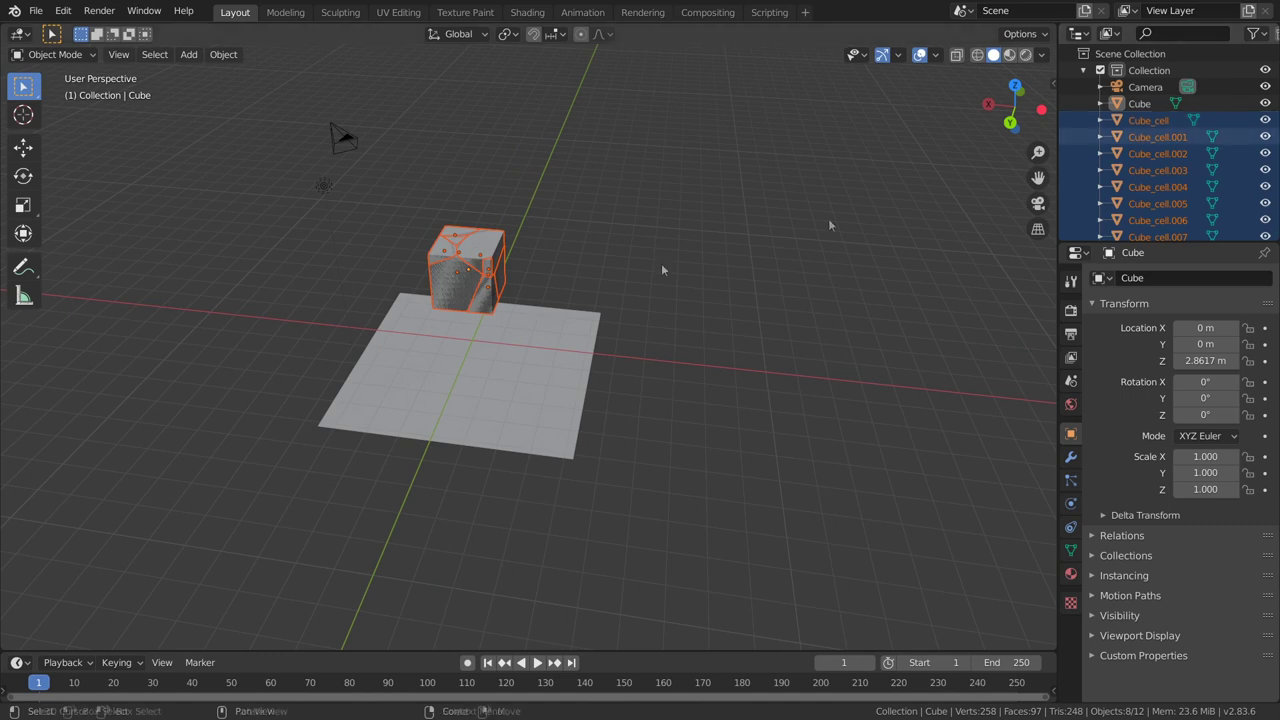
# - Make the fractured pieces active rigid bodies, play their fall, then rewind to frame 1
pyautogui.scroll(3, 484, 280)
pyautogui.moveTo(480, 277)
pyautogui.mouseDown(button='middle')
pyautogui.moveTo(488, 250)
pyautogui.moveTo(420, 225)
pyautogui.mouseUp(button='middle')
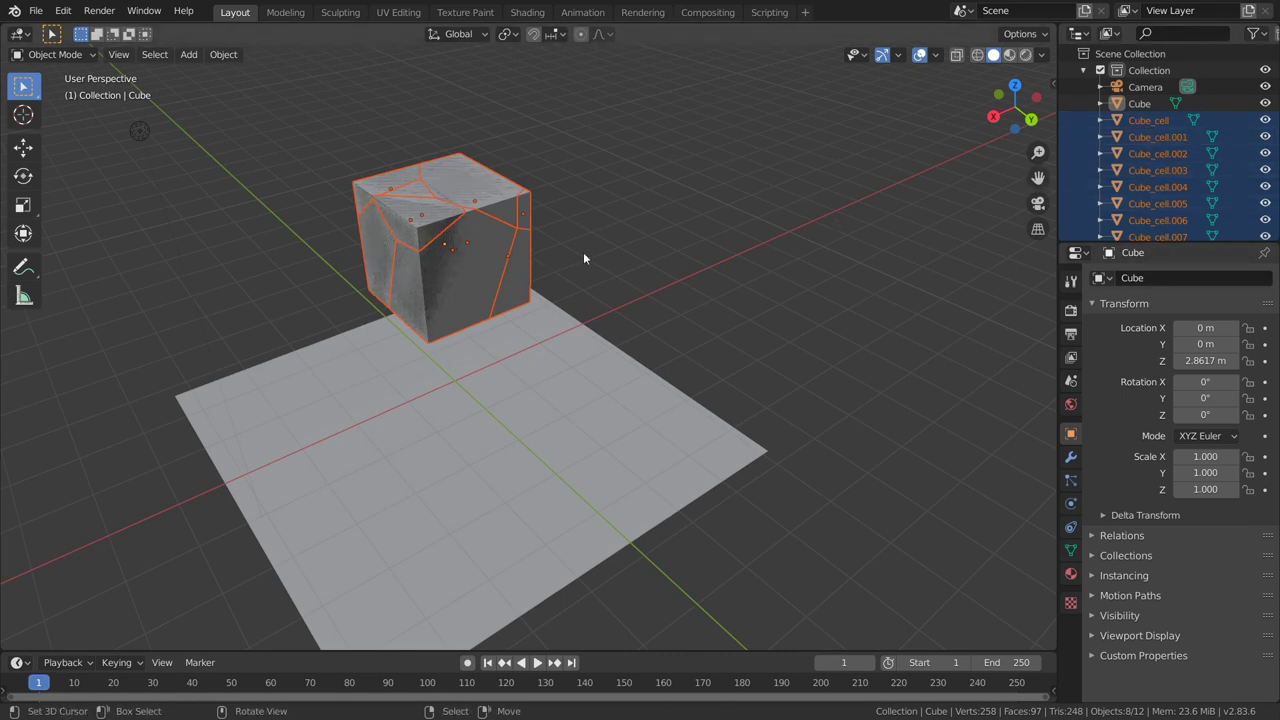
pyautogui.press('q')
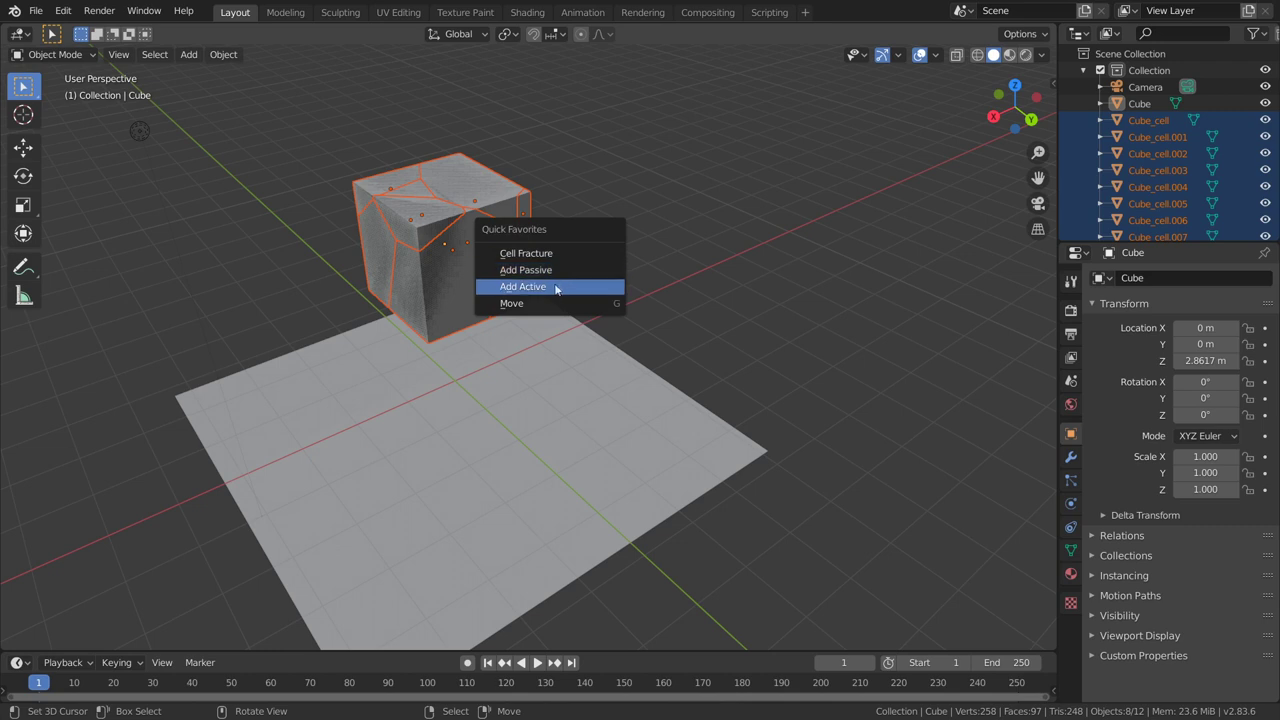
pyautogui.click(531, 291)
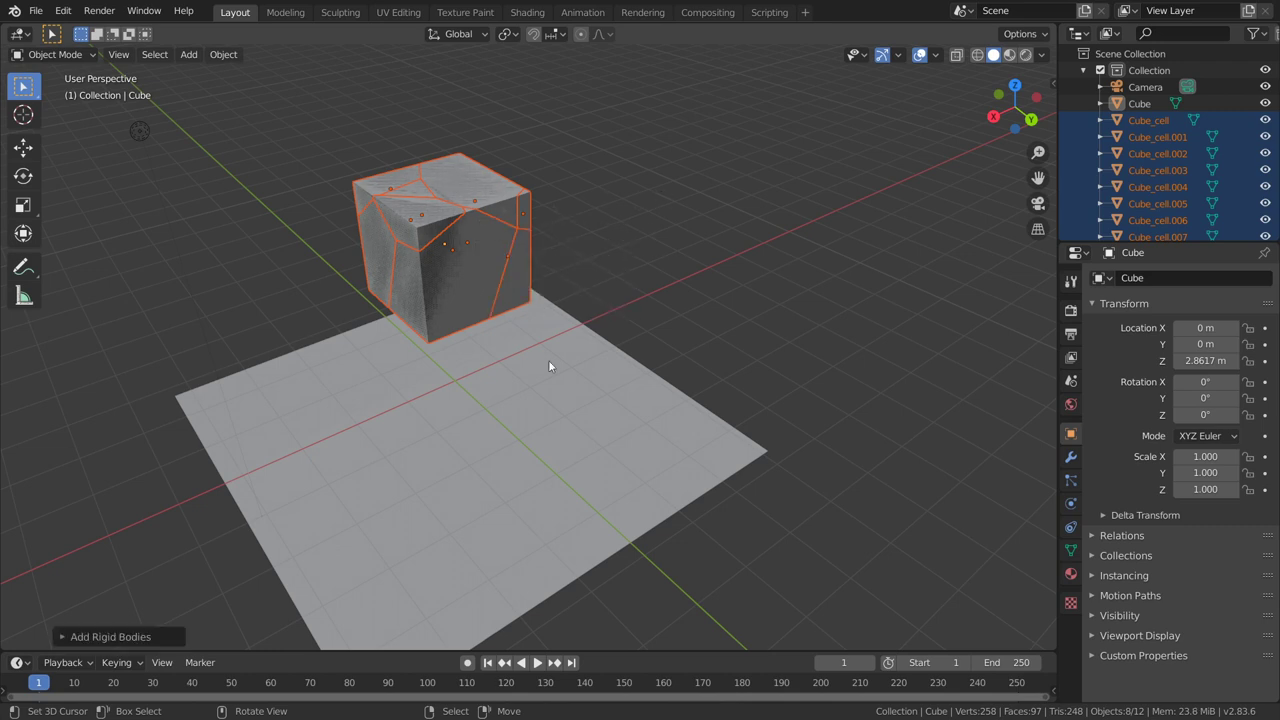
pyautogui.click(537, 662)
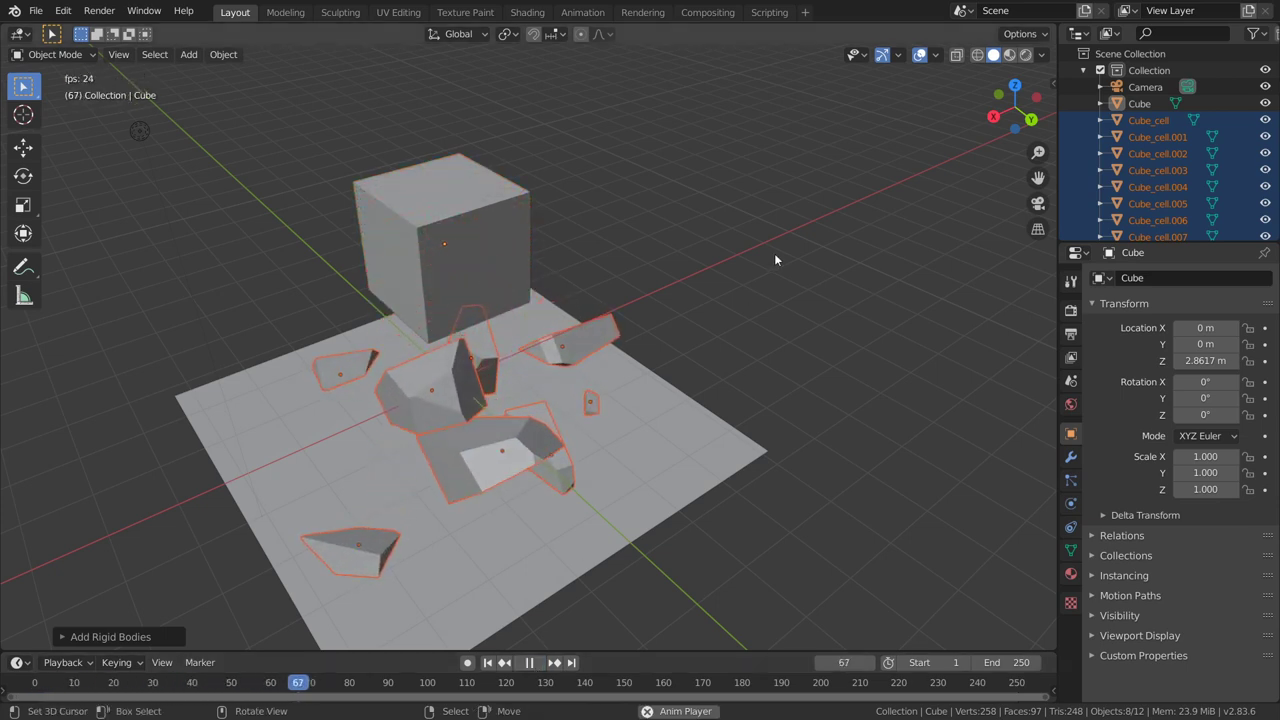
pyautogui.press('space')
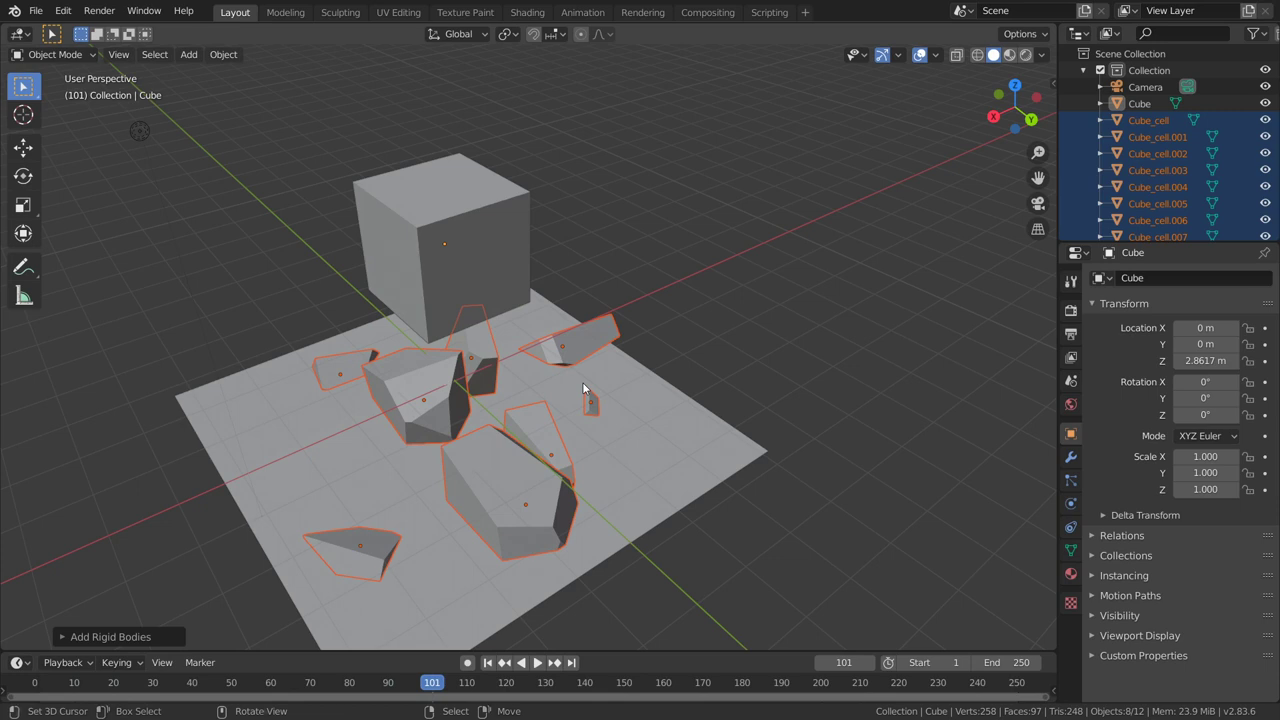
pyautogui.hotkey('shift', 'Left')
# - Launch Cell Fracture from Quick Favorites and set Scale X 0.25, Scale Y 0.49
pyautogui.press('q')
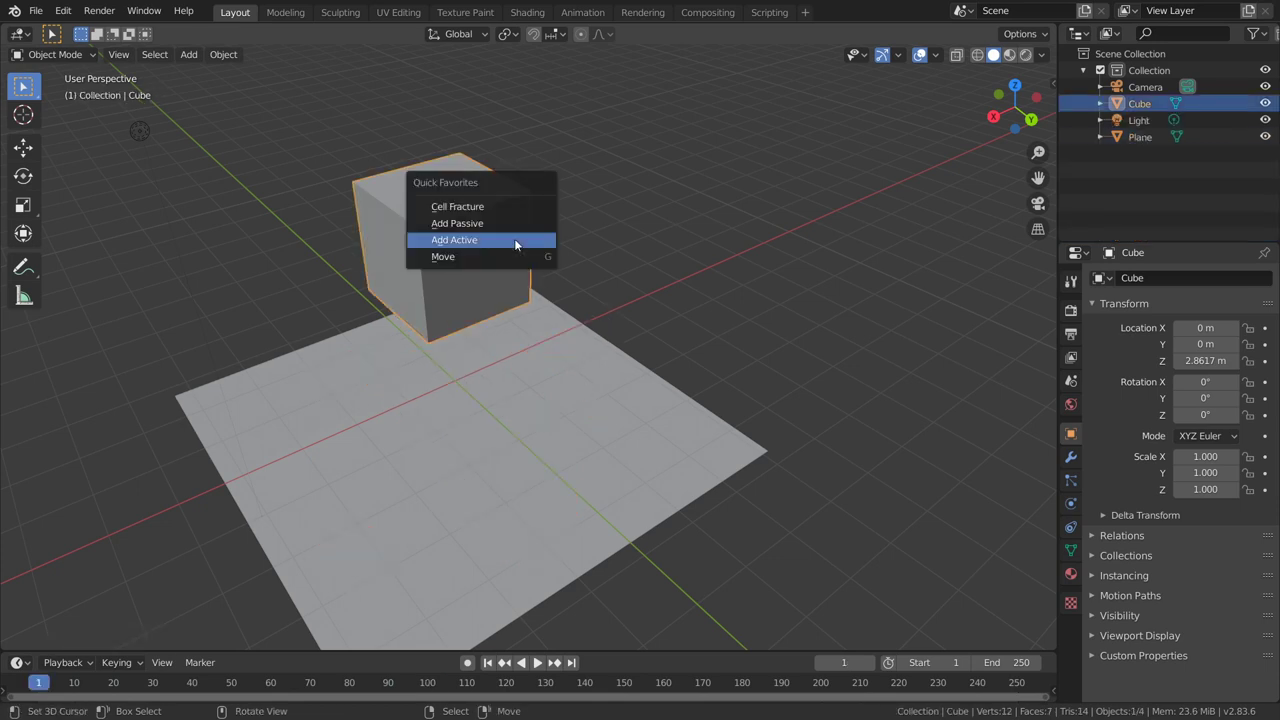
pyautogui.click(492, 206)
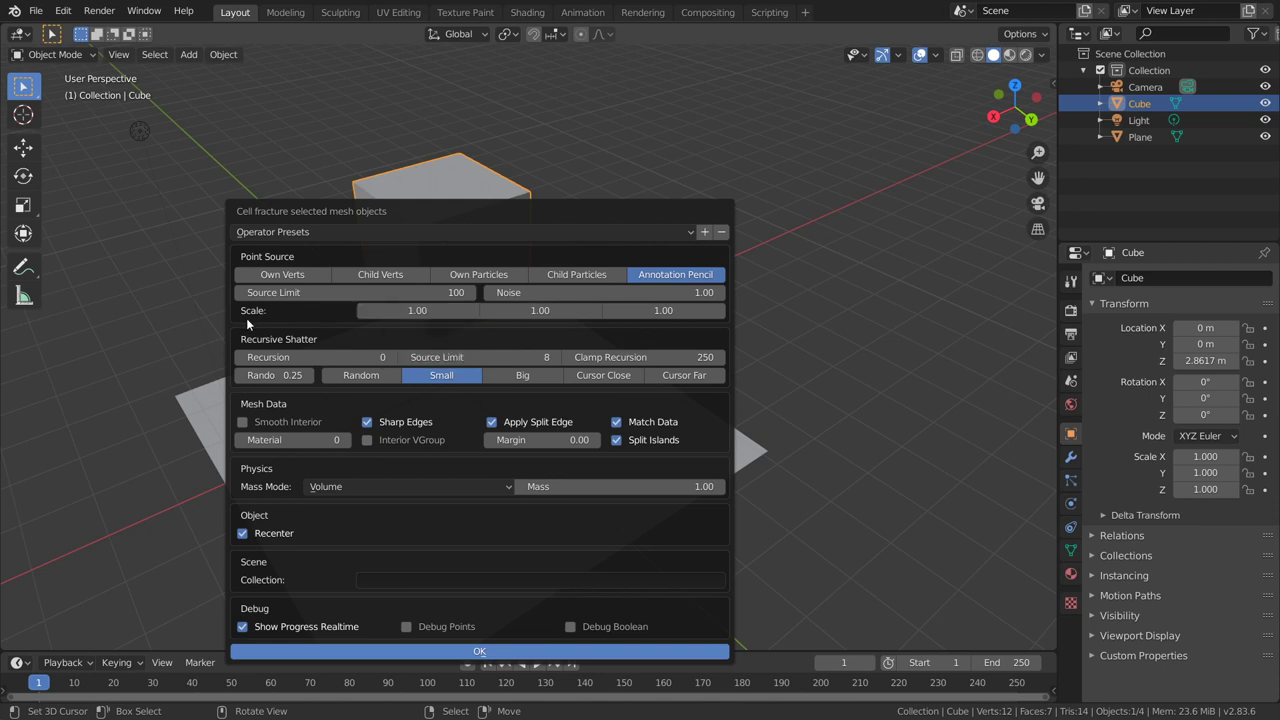
pyautogui.moveTo(417, 310); pyautogui.dragTo(445, 310)
pyautogui.moveTo(540, 310); pyautogui.dragTo(546, 310)
# - Rerun Cell Fracture on the cube from quick favourites with Recursion set to 1
pyautogui.press('q')
pyautogui.click(719, 210)
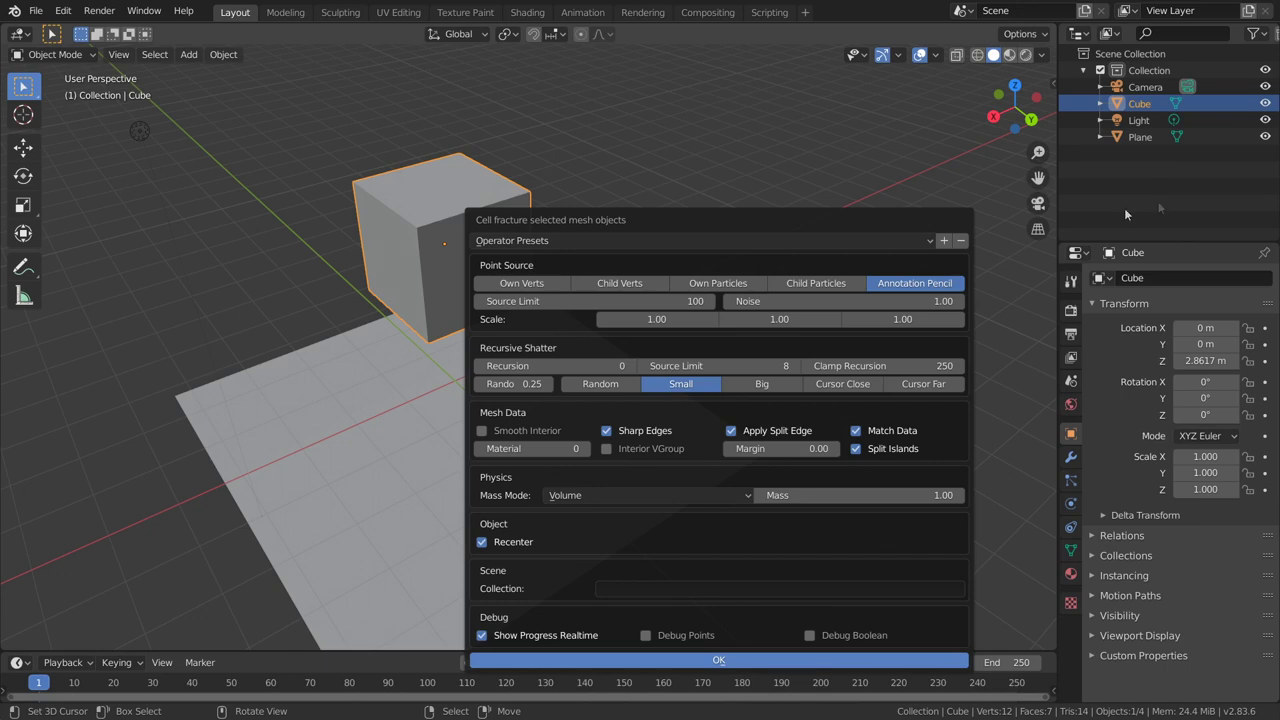
pyautogui.moveTo(741, 212); pyautogui.dragTo(623, 136)
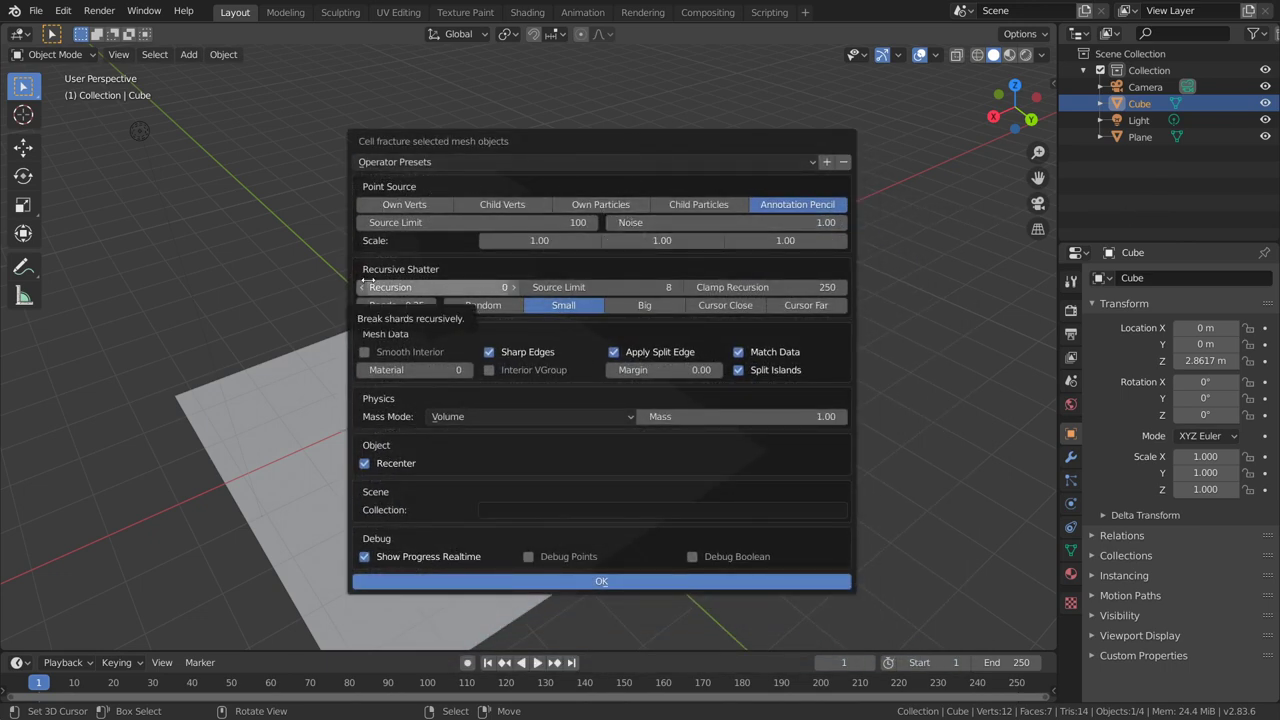
pyautogui.moveTo(531, 141)
pyautogui.mouseDown()
pyautogui.moveTo(371, 142)
pyautogui.moveTo(448, 146)
pyautogui.mouseUp()
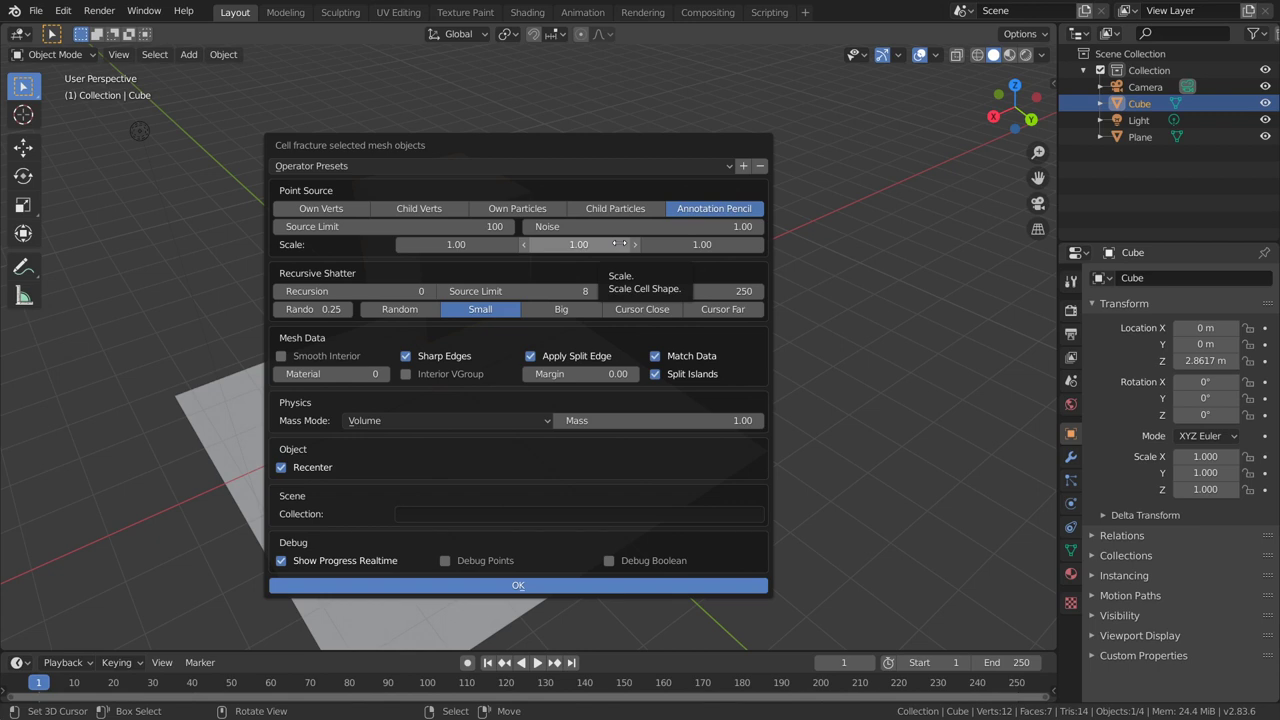
pyautogui.click(432, 292)
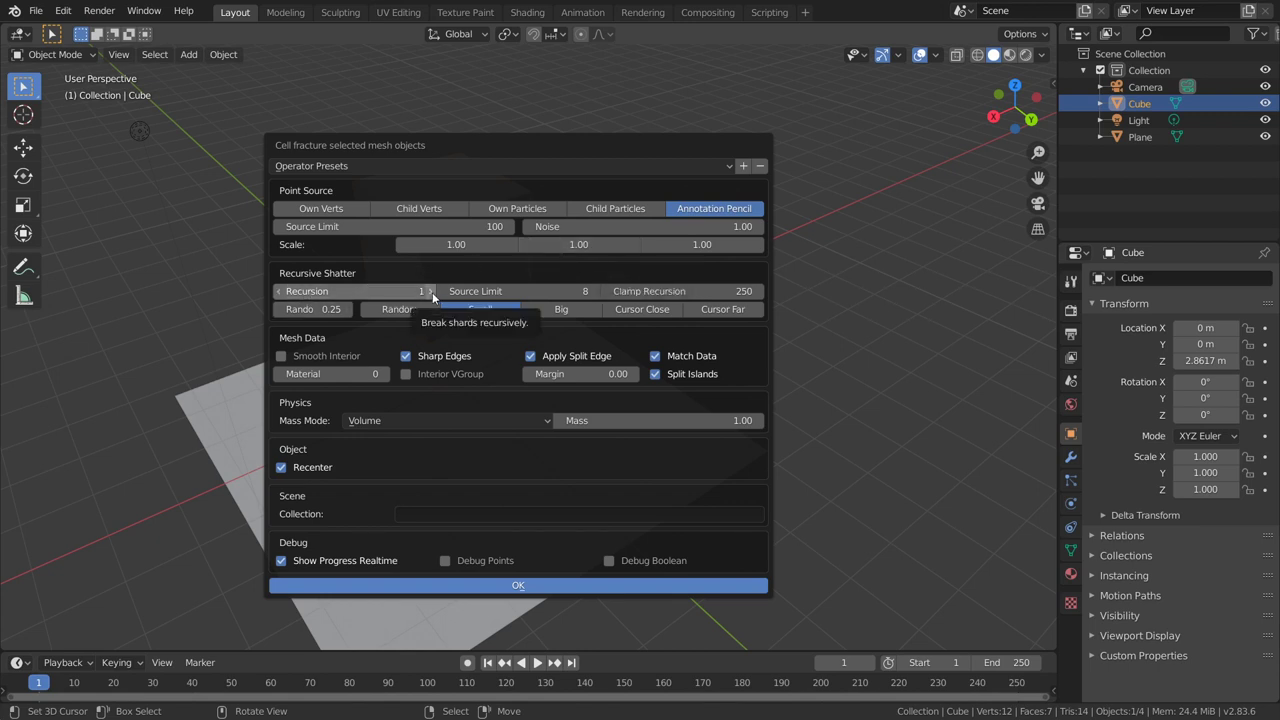
pyautogui.click(527, 583)
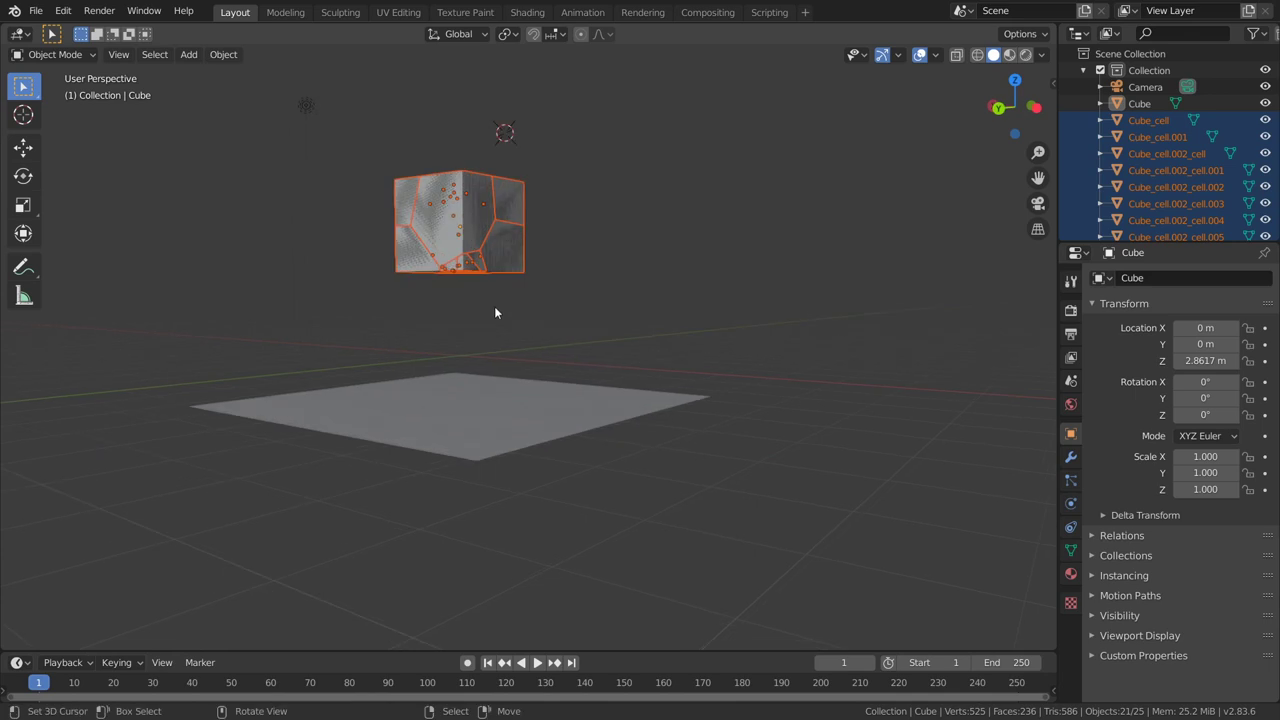
# - Frame the fractured cube, hide the original Cube, and orbit to view the cells from below and above
pyautogui.press('KP_Decimal')
pyautogui.scroll(-5, 494, 312)
pyautogui.moveTo(494, 312); pyautogui.dragTo(508, 368, button='middle')
pyautogui.click(1265, 103)
pyautogui.moveTo(486, 347)
pyautogui.mouseDown(button='middle')
pyautogui.moveTo(586, 387)
pyautogui.moveTo(446, 386)
pyautogui.moveTo(457, 354)
pyautogui.moveTo(531, 363)
pyautogui.moveTo(500, 380)
pyautogui.mouseUp(button='middle')
pyautogui.scroll(3, 490, 366)
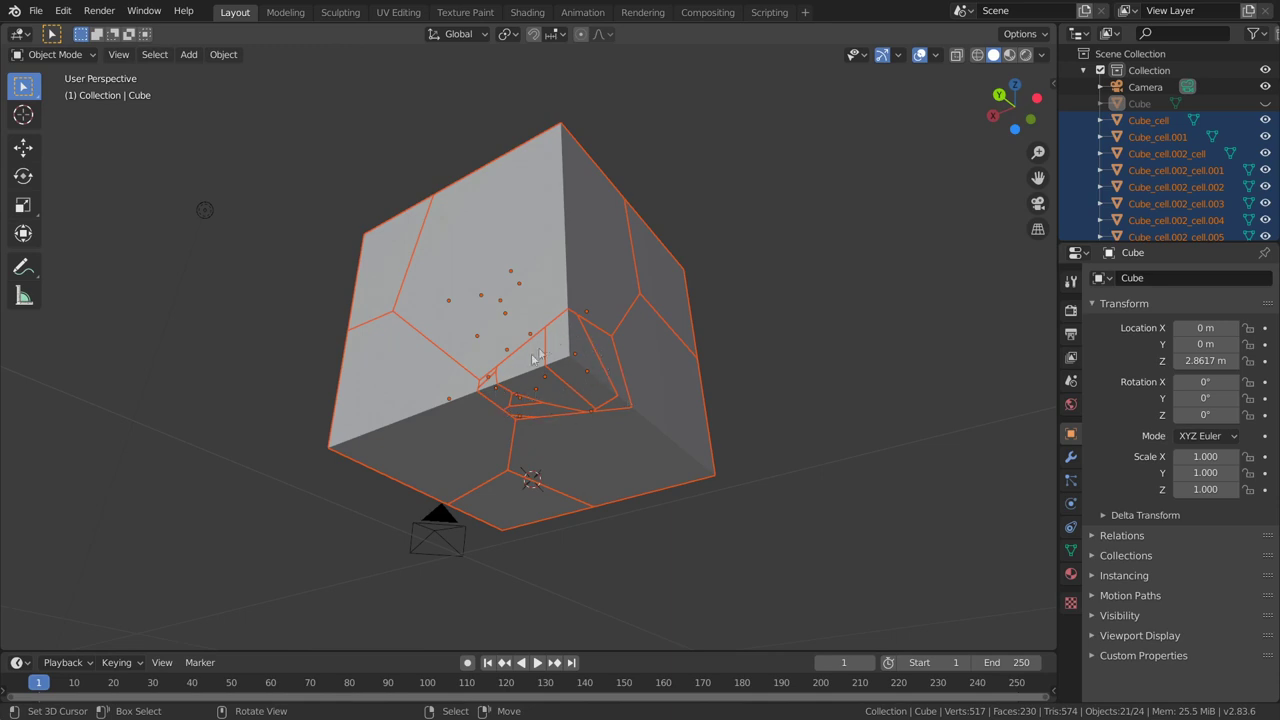
pyautogui.moveTo(538, 357); pyautogui.dragTo(523, 367, button='middle')
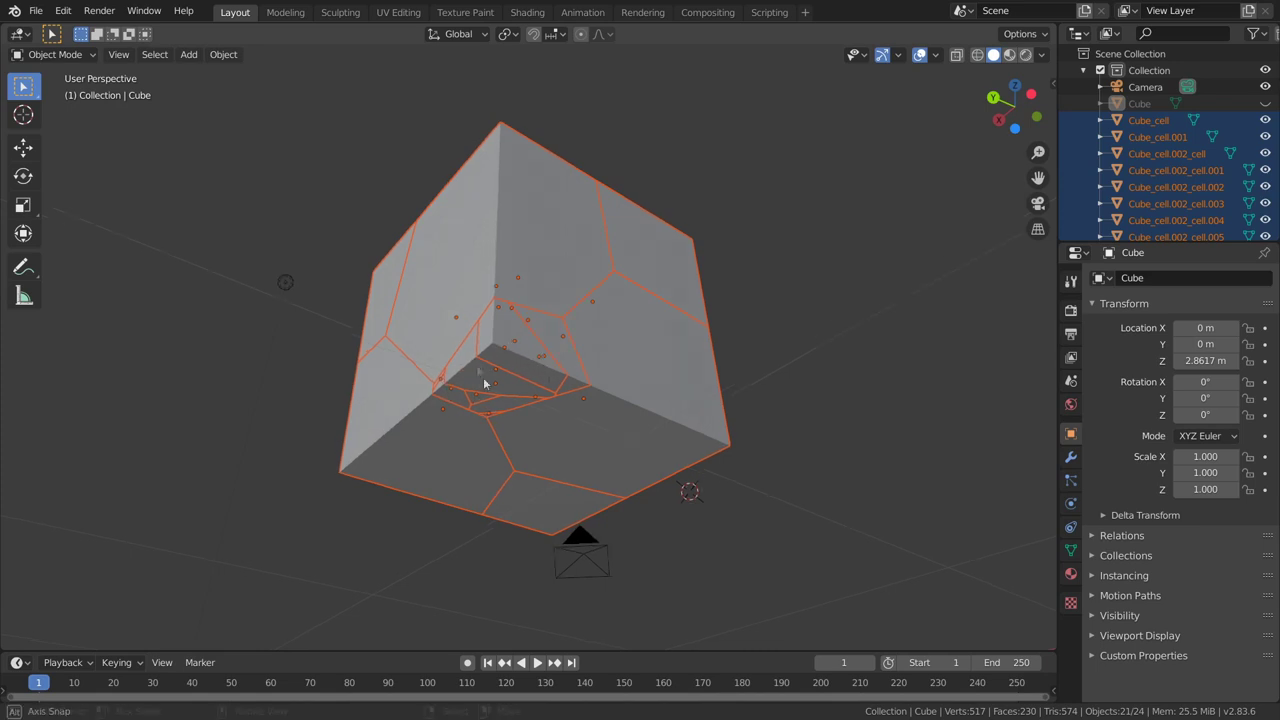
pyautogui.moveTo(477, 366); pyautogui.dragTo(540, 385, button='middle')
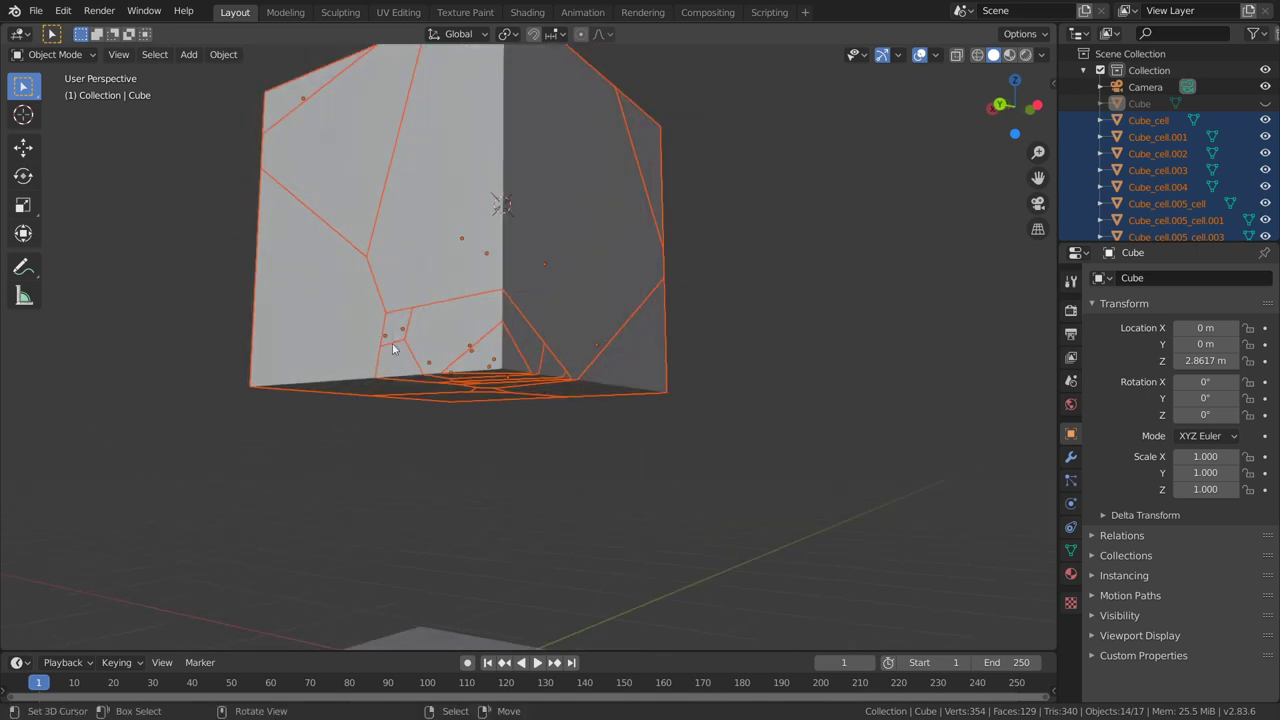
pyautogui.moveTo(510, 392); pyautogui.dragTo(540, 371, button='middle')
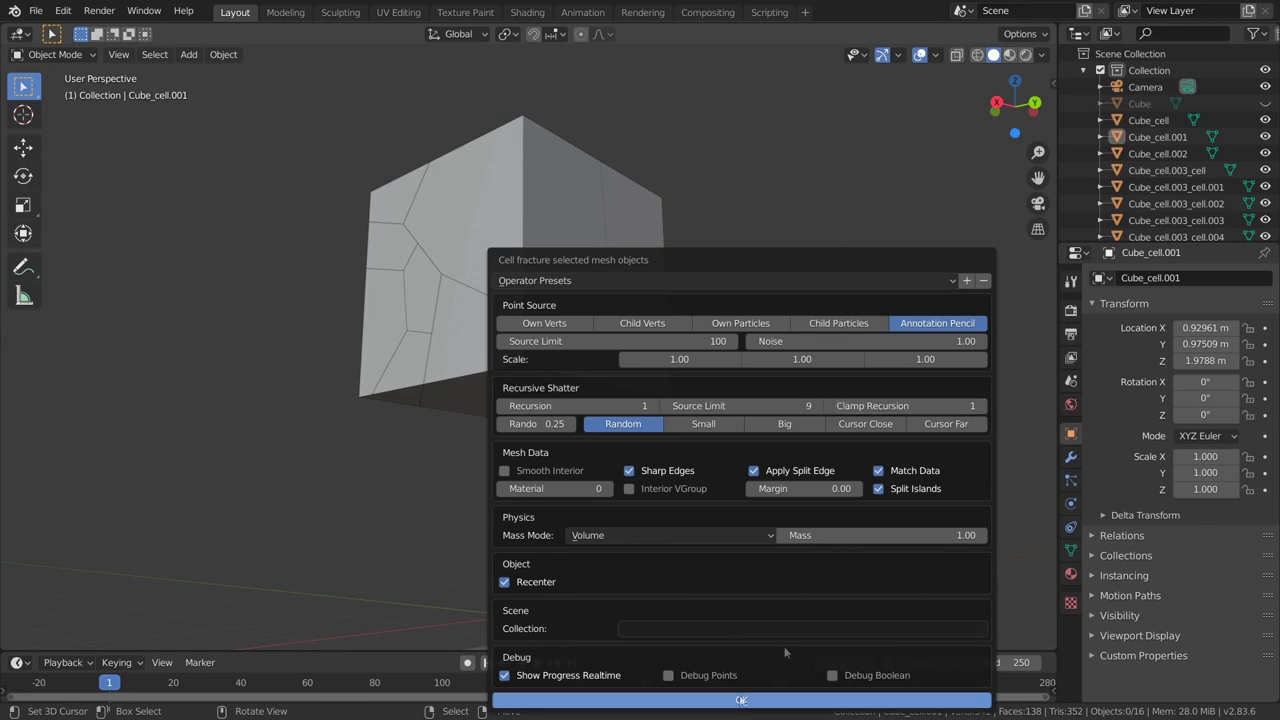
# - Shift-select several cells of the fractured cube, orbit around them, then undo the selection
pyautogui.moveTo(436, 243)
pyautogui.mouseDown(button='middle')
pyautogui.moveTo(563, 283)
pyautogui.moveTo(484, 276)
pyautogui.moveTo(491, 316)
pyautogui.moveTo(535, 352)
pyautogui.moveTo(626, 271)
pyautogui.moveTo(571, 263)
pyautogui.moveTo(591, 283)
pyautogui.mouseUp(button='middle')
pyautogui.click(491, 316)
pyautogui.keyDown('shift'); pyautogui.click(571, 263); pyautogui.keyUp('shift')
pyautogui.keyDown('shift'); pyautogui.click(531, 293); pyautogui.keyUp('shift')
pyautogui.keyDown('shift'); pyautogui.click(576, 264); pyautogui.keyUp('shift')
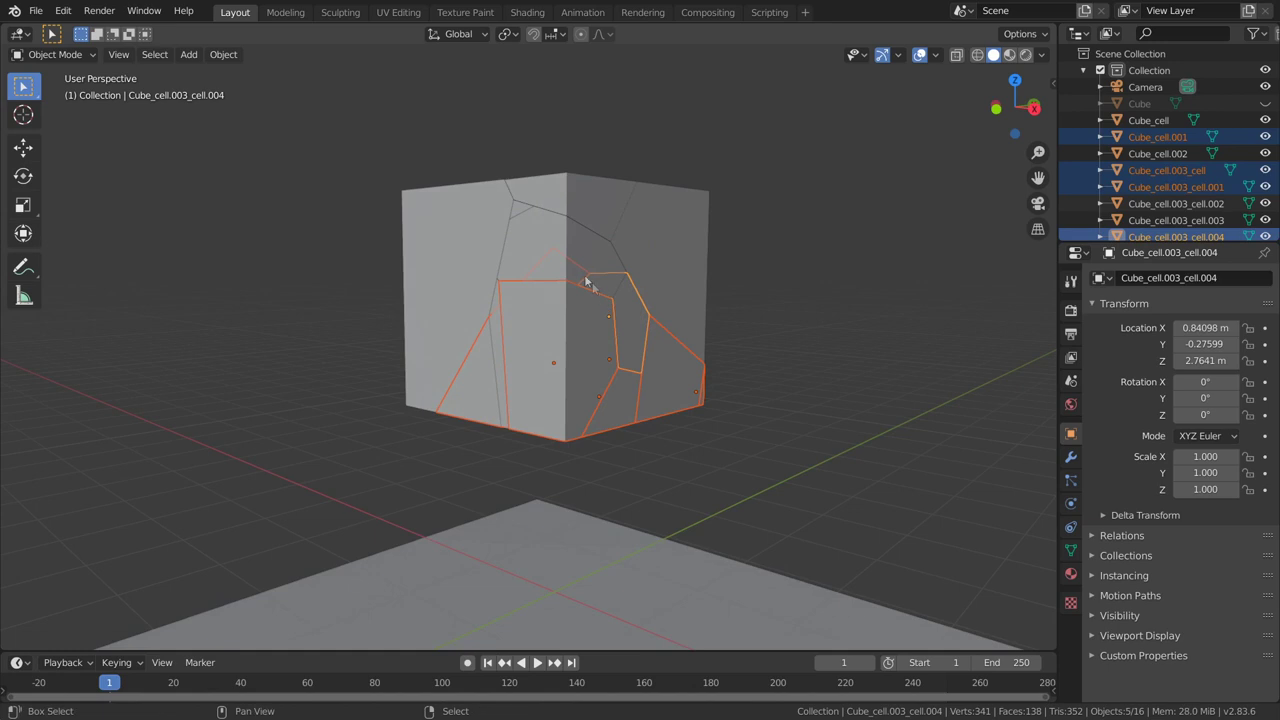
pyautogui.keyDown('shift'); pyautogui.click(589, 236); pyautogui.keyUp('shift')
pyautogui.keyDown('shift'); pyautogui.click(581, 219); pyautogui.keyUp('shift')
pyautogui.moveTo(581, 219); pyautogui.dragTo(615, 217, button='middle')
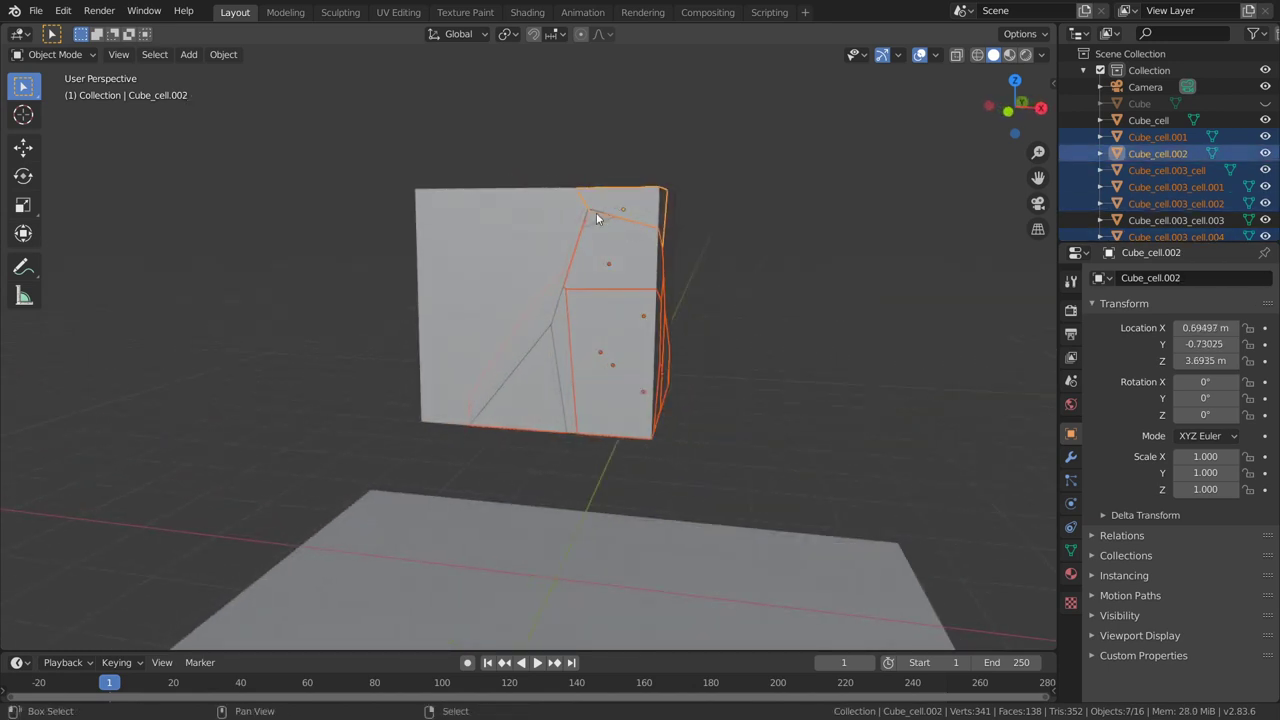
pyautogui.keyDown('shift'); pyautogui.click(596, 211); pyautogui.keyUp('shift')
pyautogui.keyDown('shift'); pyautogui.click(562, 346); pyautogui.keyUp('shift')
pyautogui.moveTo(564, 347)
pyautogui.mouseDown(button='middle')
pyautogui.moveTo(624, 319)
pyautogui.moveTo(532, 386)
pyautogui.moveTo(664, 394)
pyautogui.moveTo(463, 398)
pyautogui.moveTo(489, 418)
pyautogui.mouseUp(button='middle')
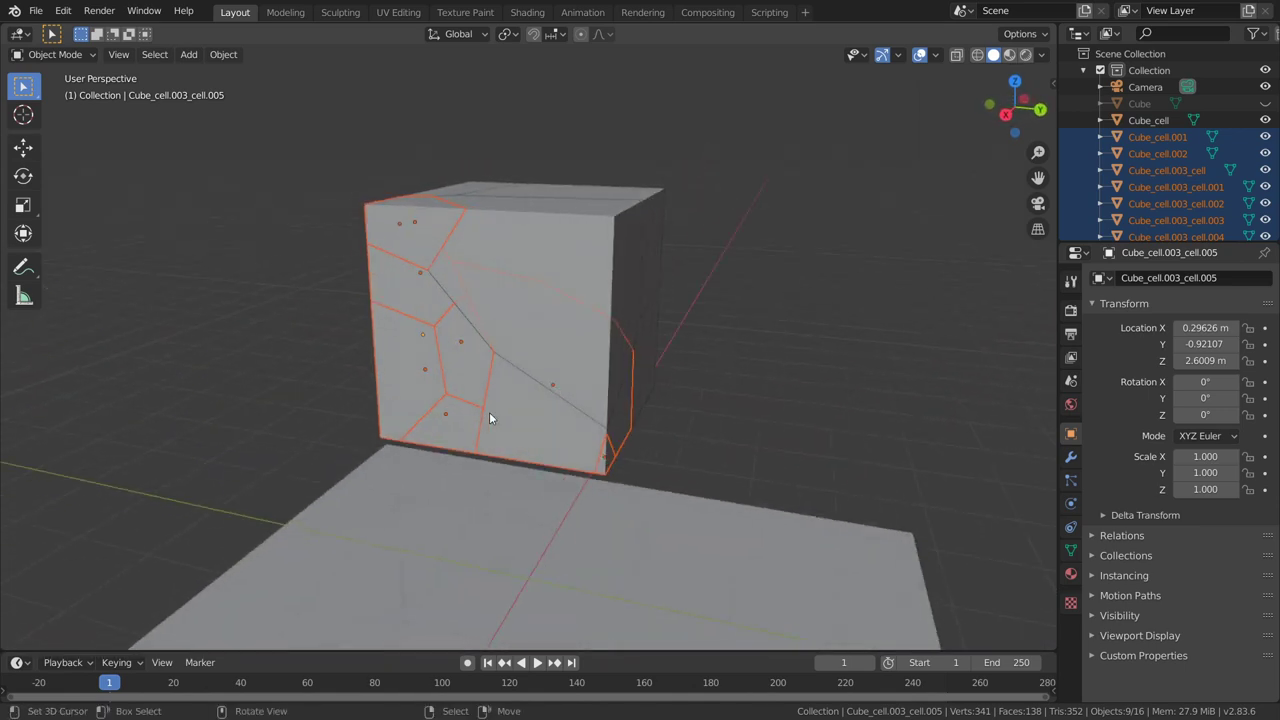
pyautogui.hotkey('ctrl', 'z')
pyautogui.hotkey('ctrl', 'z')
pyautogui.hotkey('ctrl', 'z')
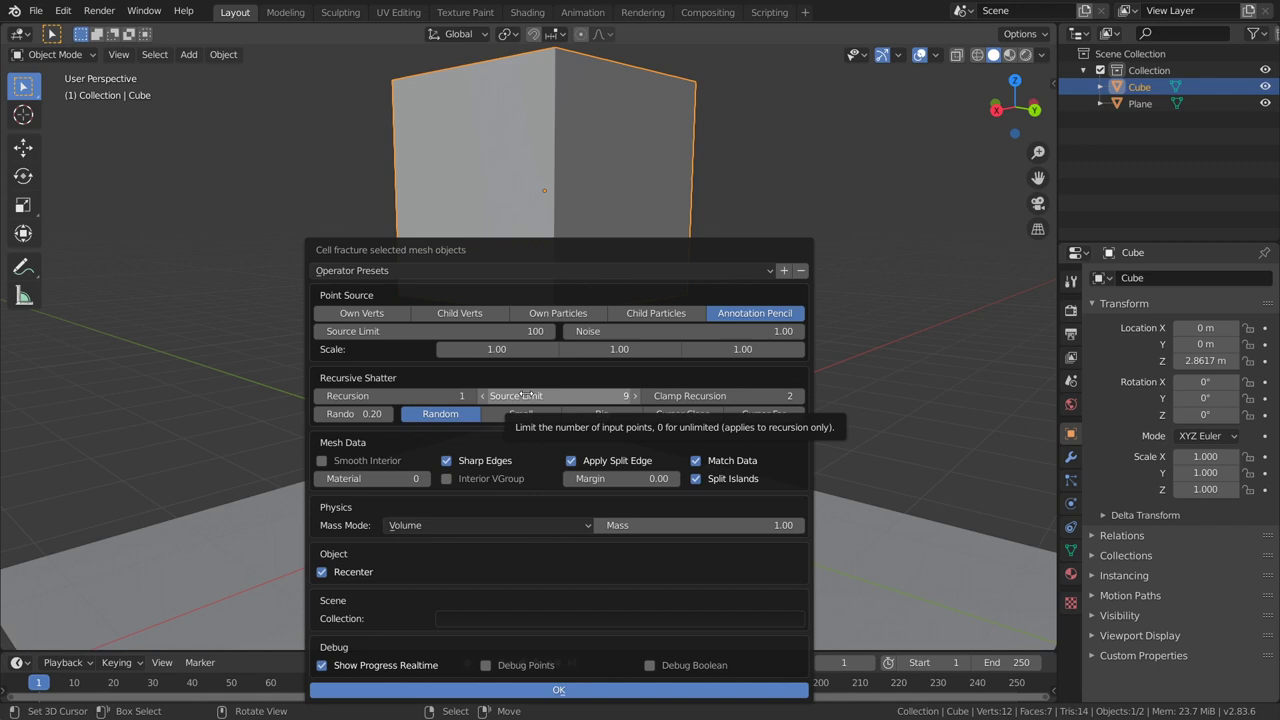
# - Try several random factor values, then enter an exact 0.34
pyautogui.moveTo(350, 414); pyautogui.dragTo(395, 414)
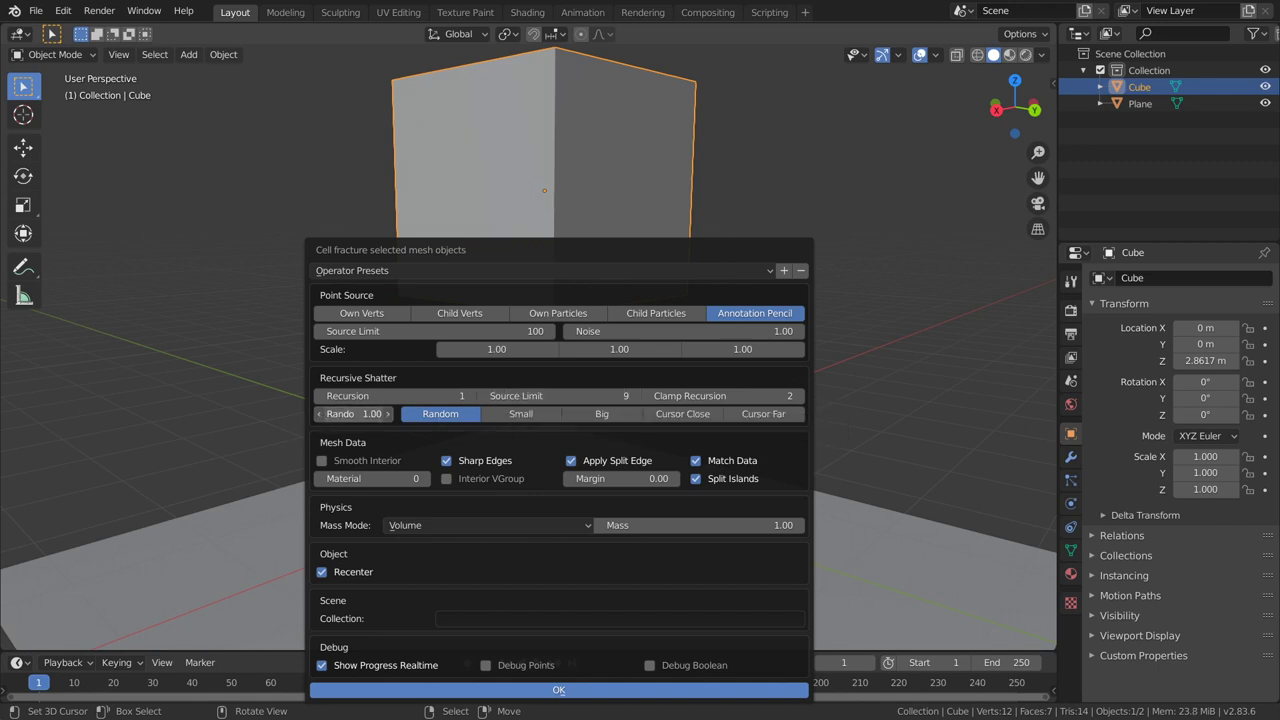
pyautogui.moveTo(368, 414); pyautogui.dragTo(368, 421)
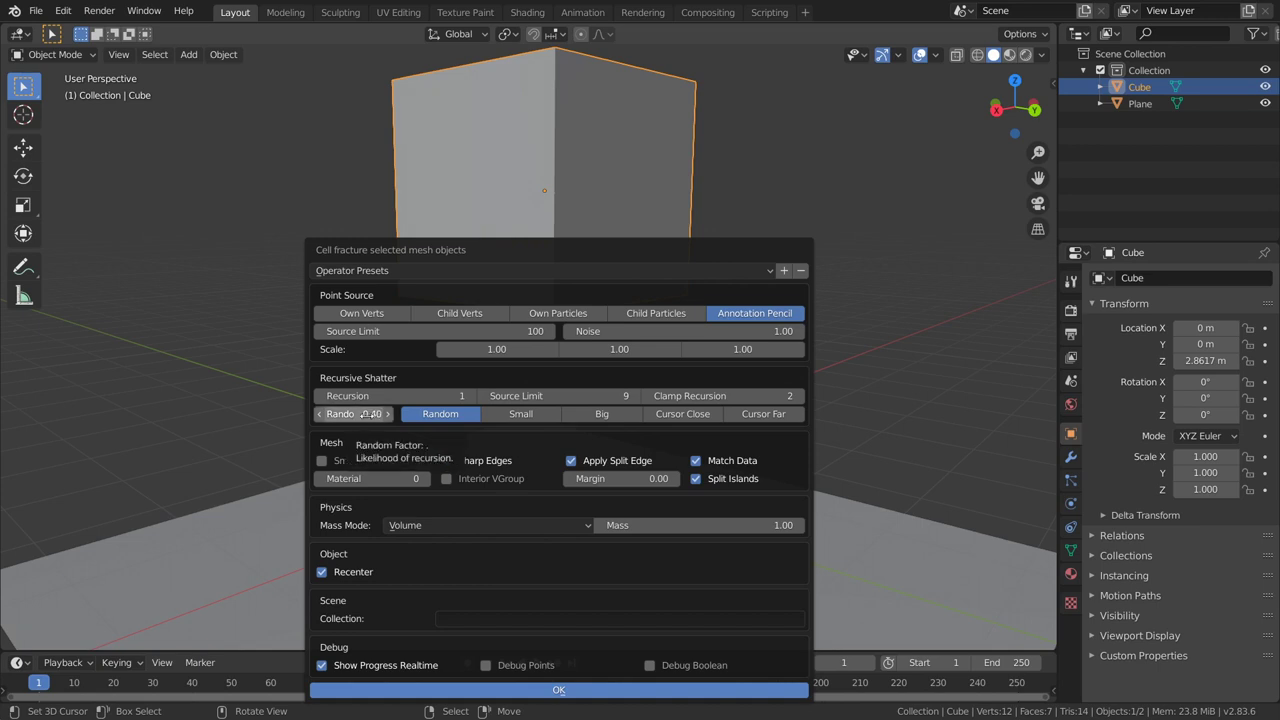
pyautogui.moveTo(368, 414); pyautogui.dragTo(368, 407)
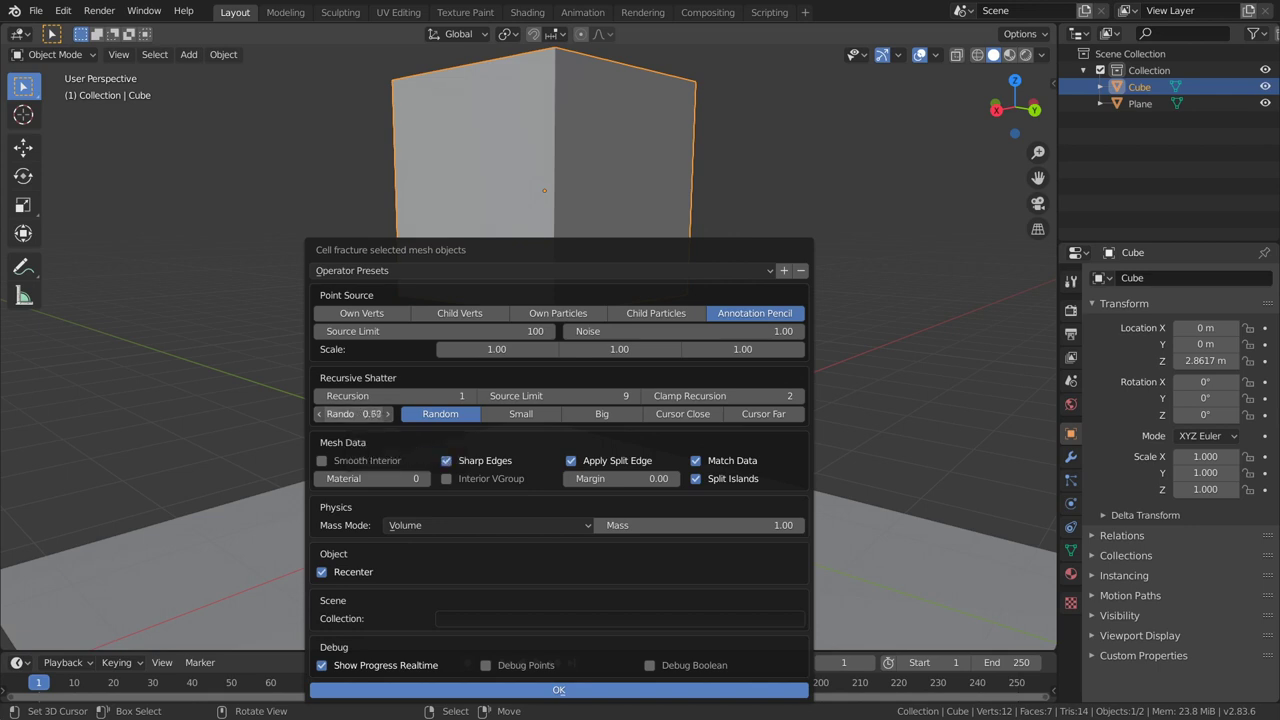
pyautogui.click(368, 414)
pyautogui.write('0.34')
pyautogui.press('Return')
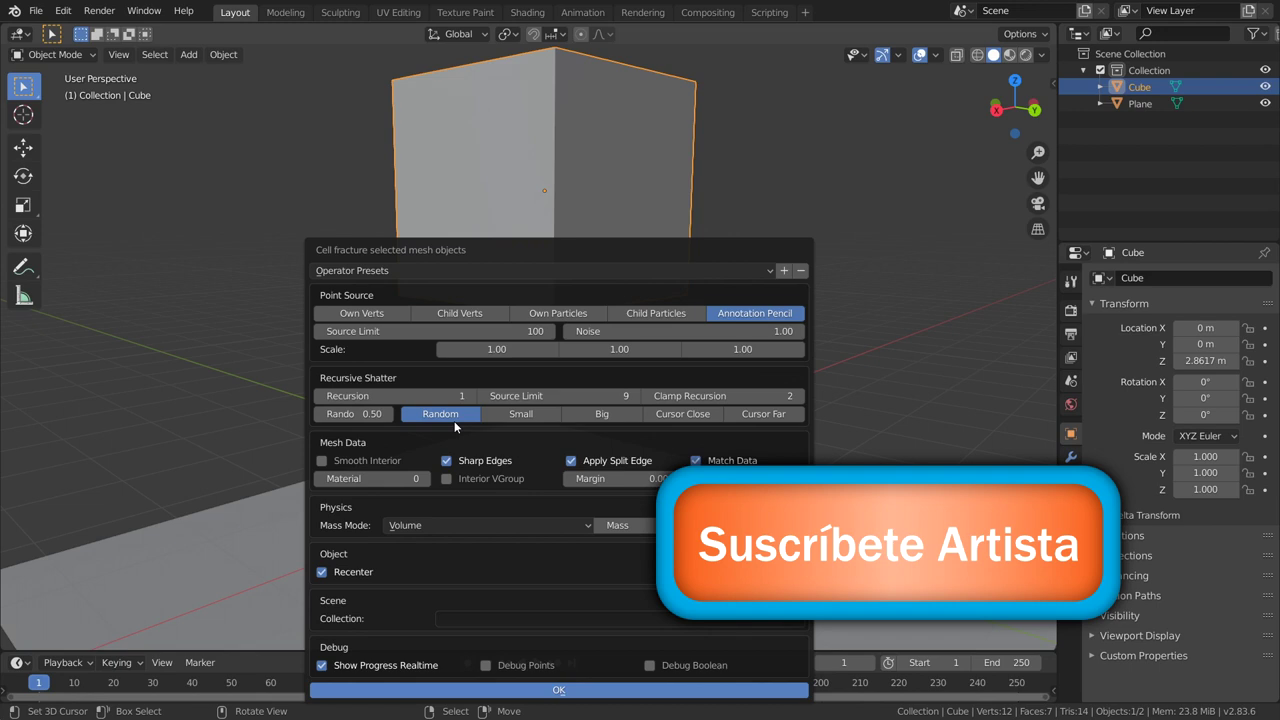
# - Make recursion favour cells far from the cursor, enable Smooth Interior, keep Sharp Edges, and run the fracture
pyautogui.click(528, 416)
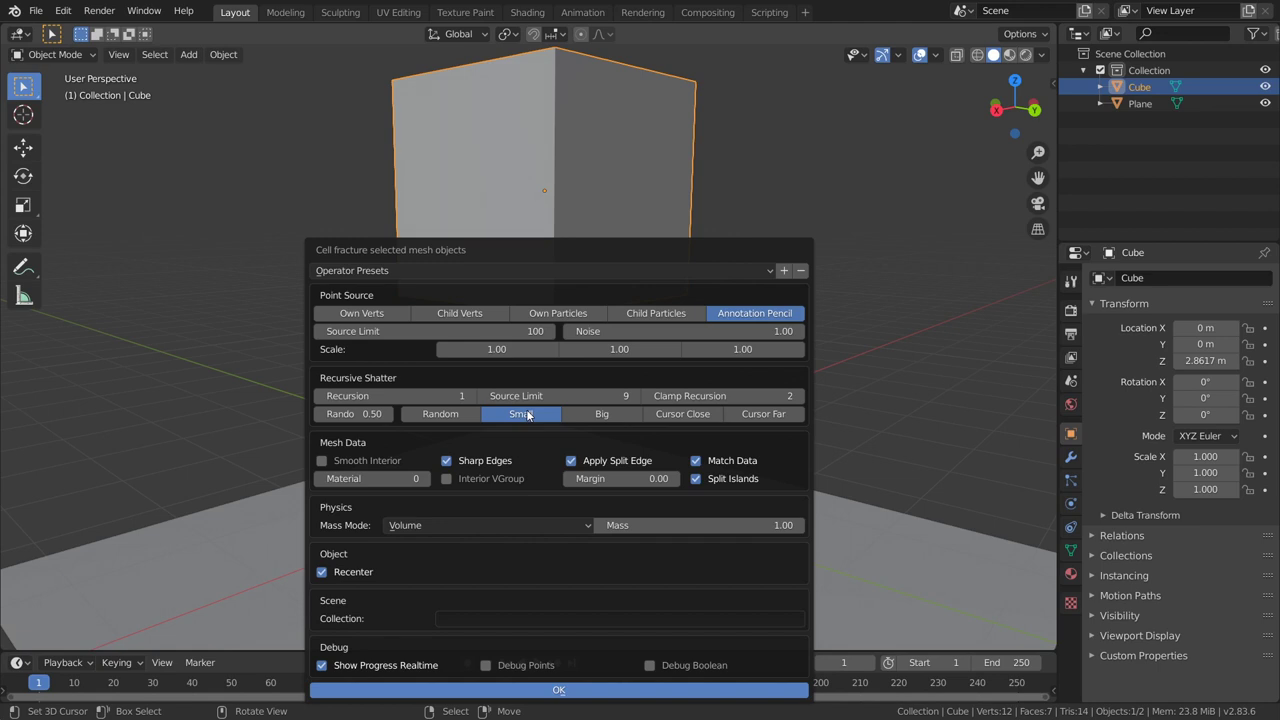
pyautogui.click(596, 414)
pyautogui.click(679, 418)
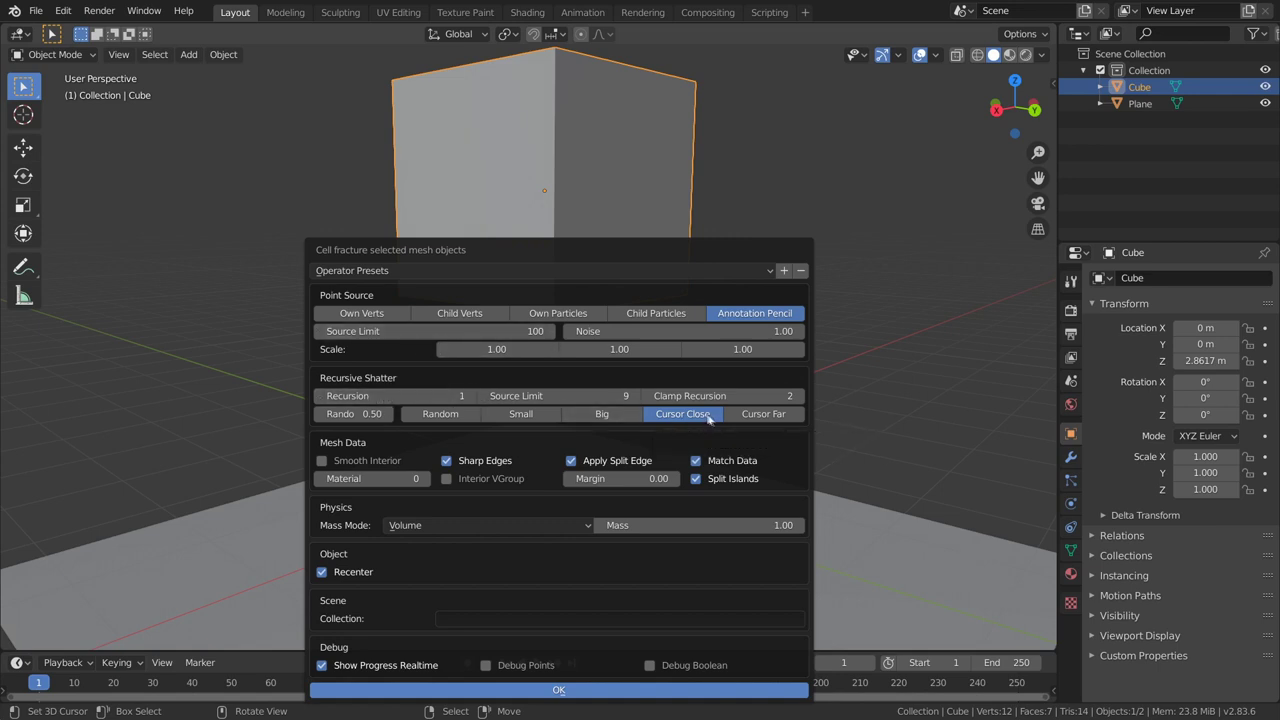
pyautogui.click(750, 417)
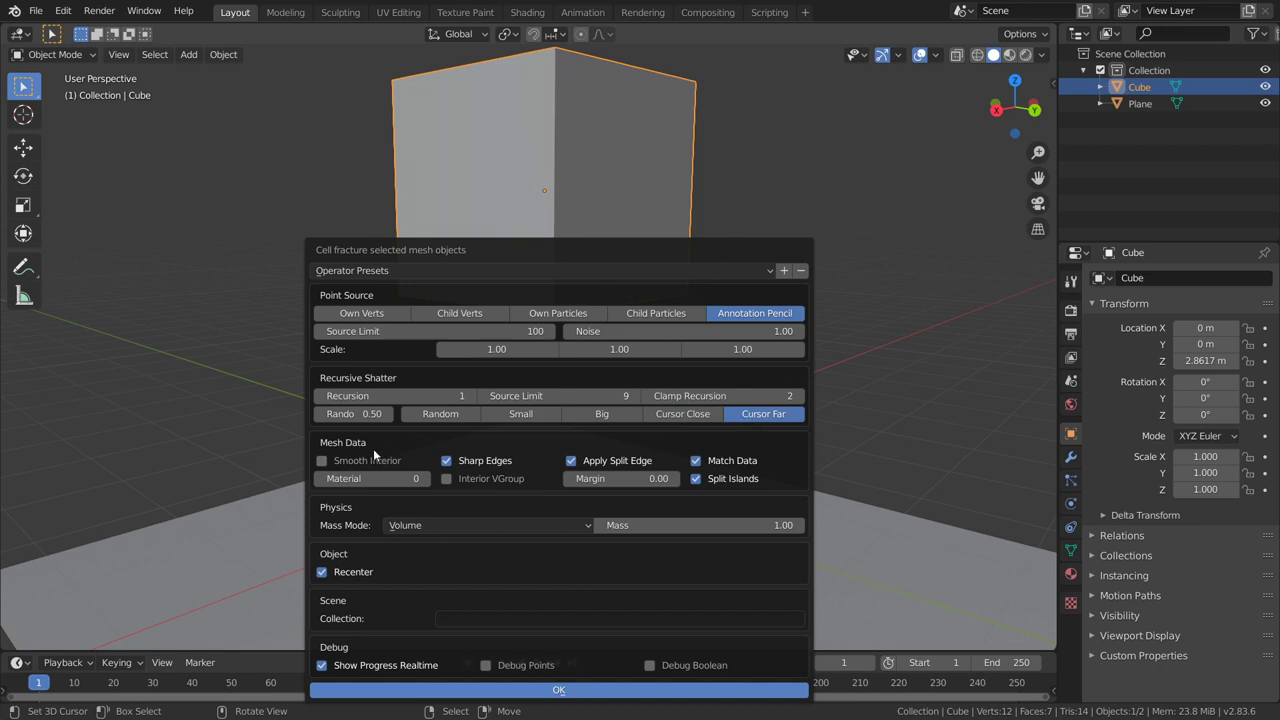
pyautogui.click(317, 461)
pyautogui.click(447, 461)
pyautogui.click(446, 460)
pyautogui.click(579, 690)
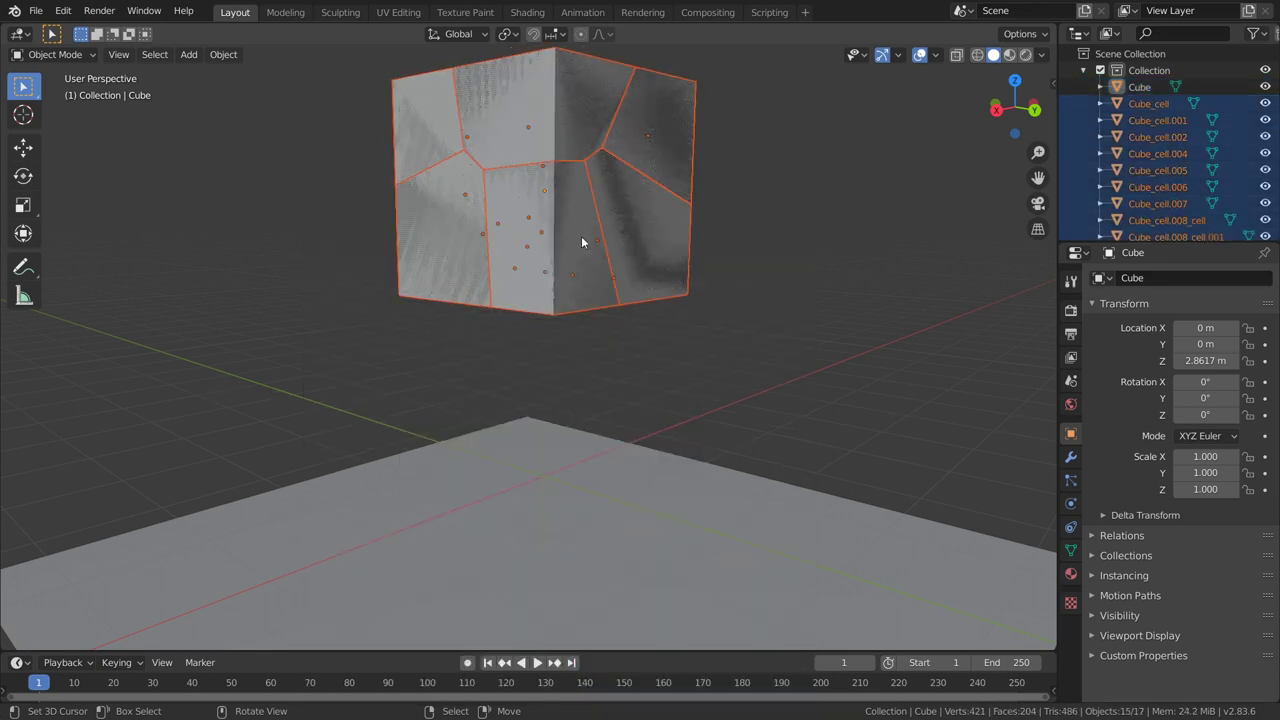
# - Move Cube_cell.006 out of the cube and view its mesh in Edit Mode from the side
pyautogui.click(631, 236)
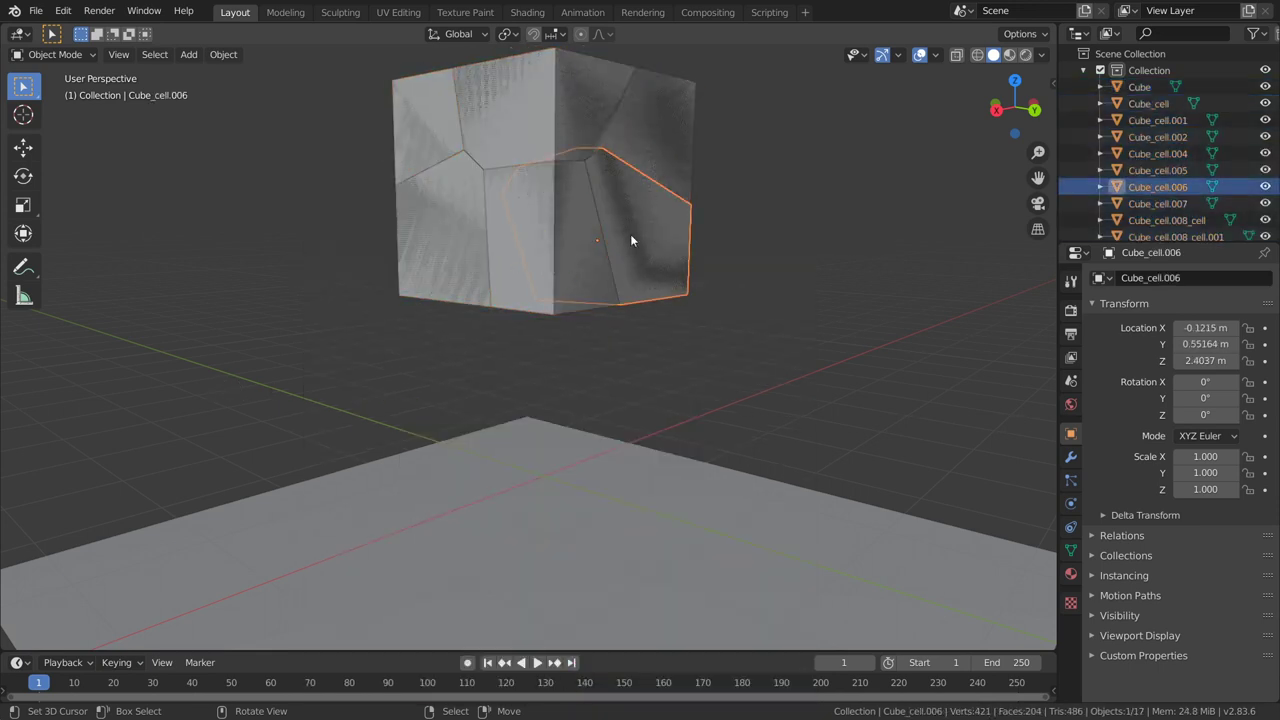
pyautogui.press('g')
pyautogui.click(800, 289)
pyautogui.moveTo(800, 289)
pyautogui.mouseDown(button='middle')
pyautogui.moveTo(792, 318)
pyautogui.moveTo(701, 351)
pyautogui.mouseUp(button='middle')
pyautogui.press('Tab')
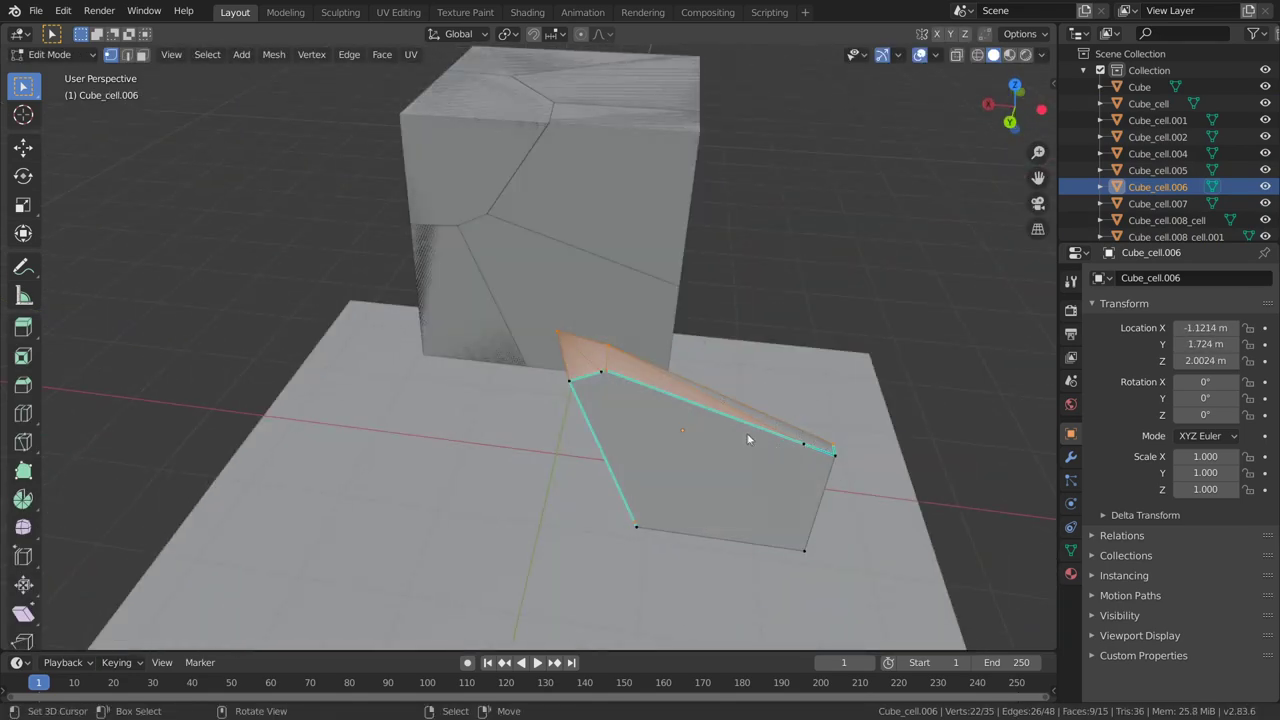
pyautogui.moveTo(748, 438); pyautogui.dragTo(650, 411, button='middle')
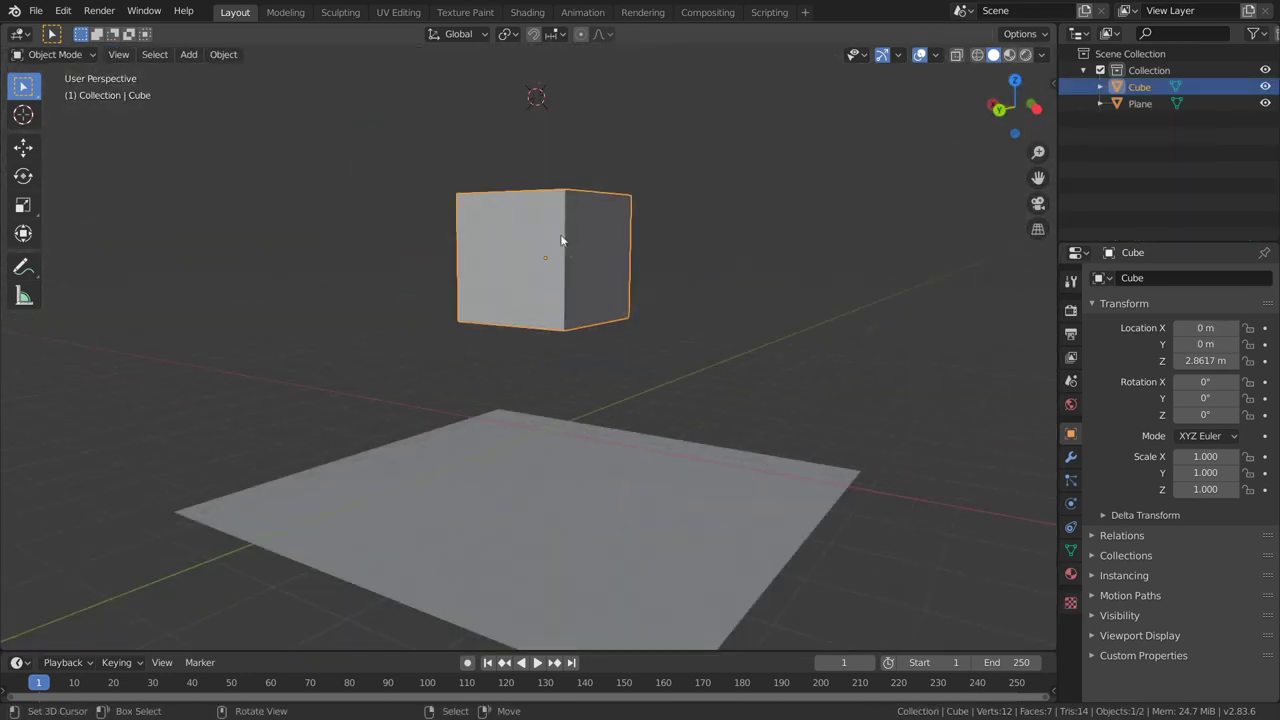
pyautogui.moveTo(561, 241); pyautogui.dragTo(602, 249, button='middle')
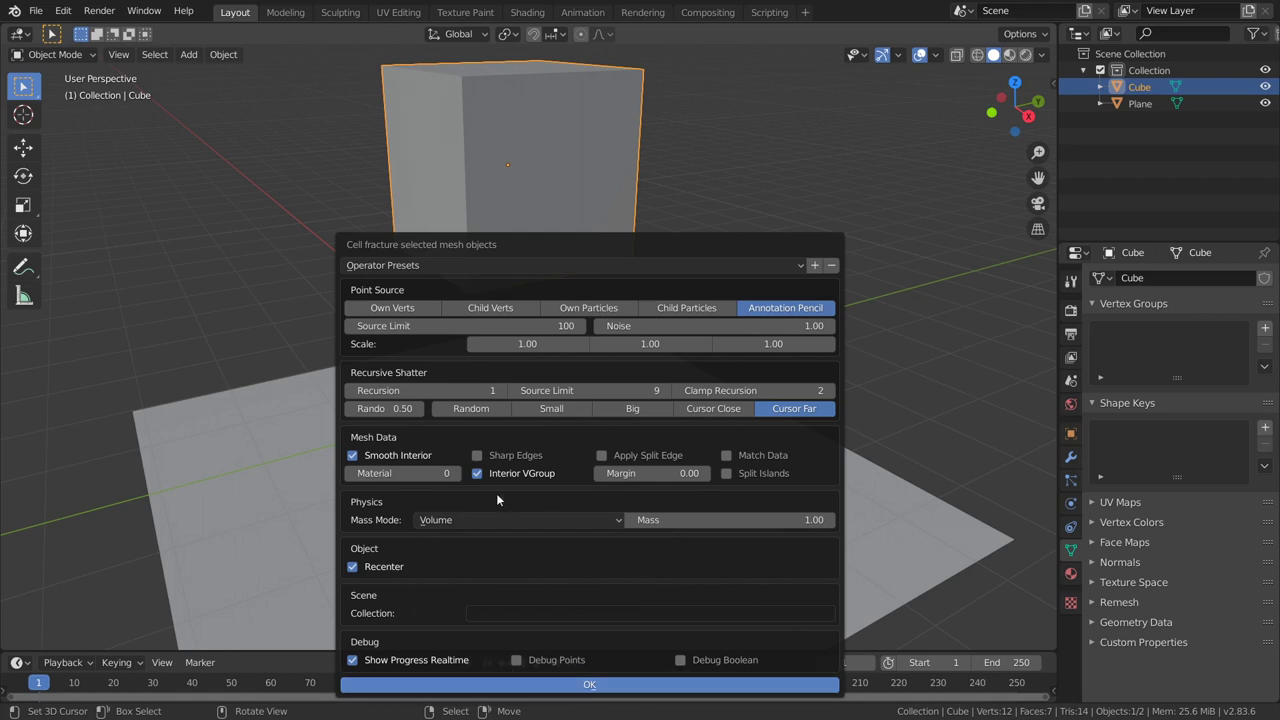
pyautogui.moveTo(510, 474)
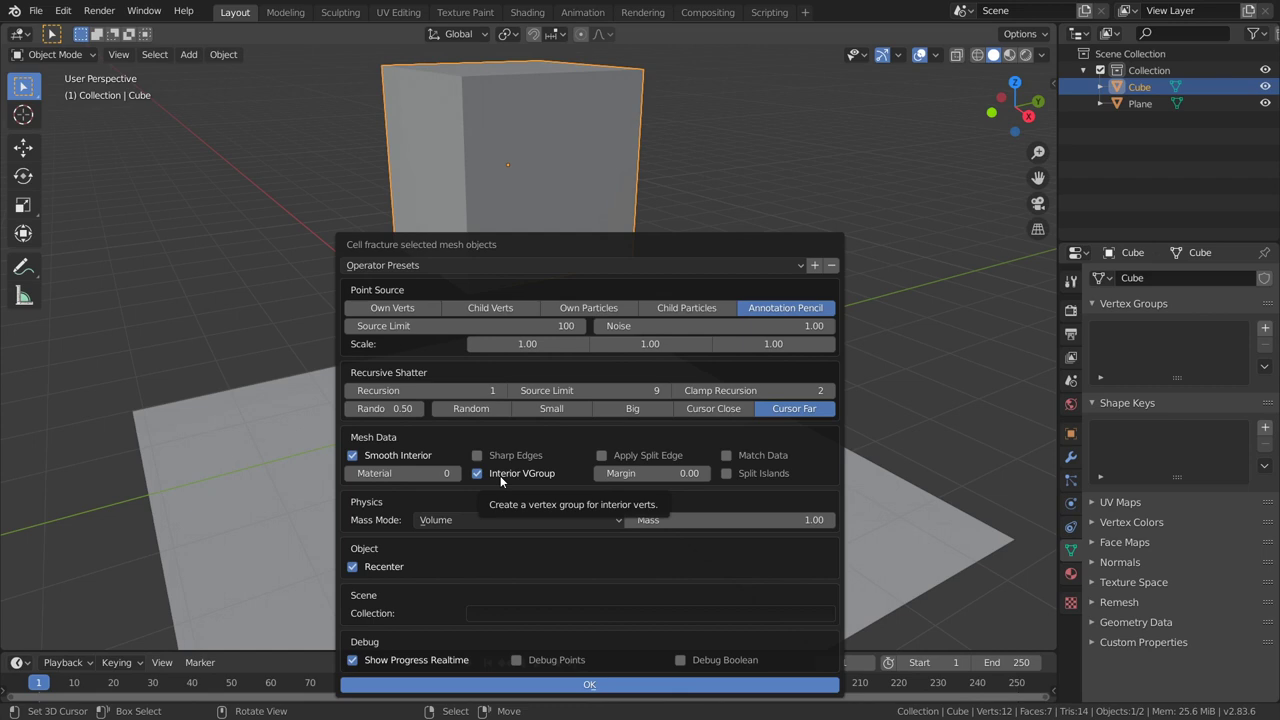
# - Run the fracture with Interior VGroup on and select the cell Cube_cell.001
pyautogui.click(600, 684)
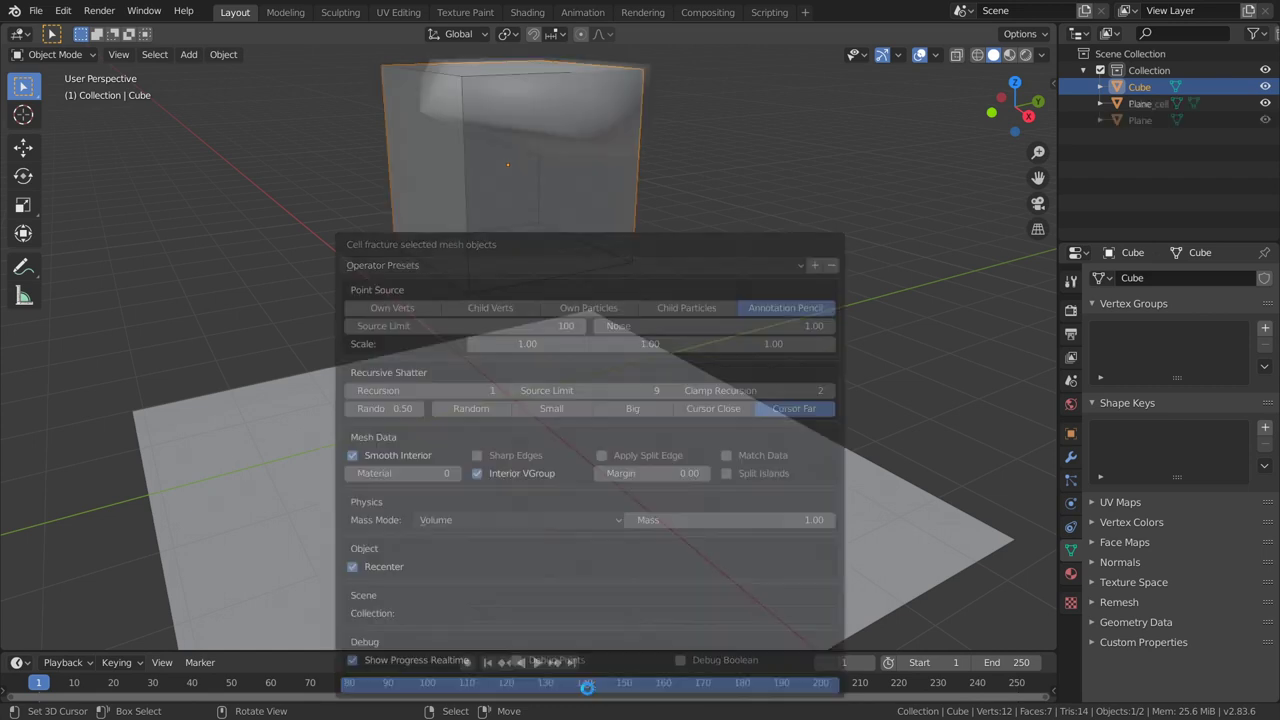
pyautogui.click(571, 210)
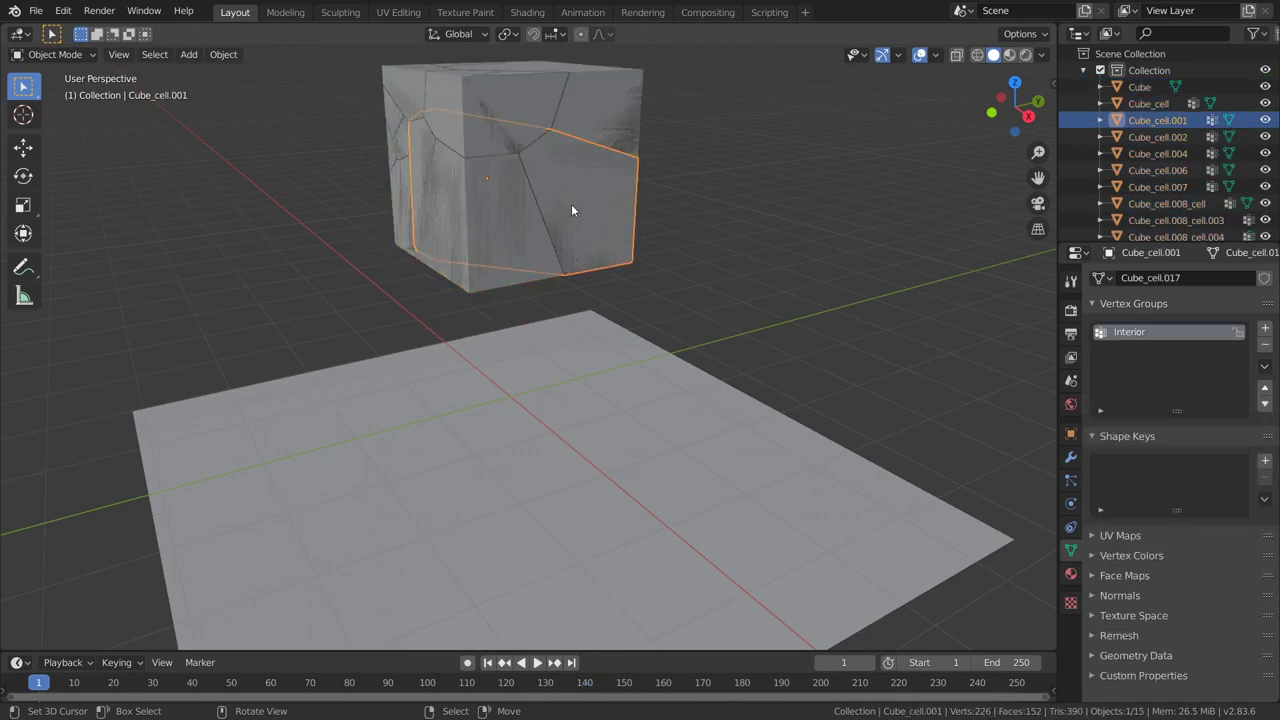
# - Pull Cube_cell.001 out to the right, enter Edit Mode, and select its Interior vertex group
pyautogui.moveTo(571, 210); pyautogui.dragTo(791, 314)
pyautogui.moveTo(791, 314); pyautogui.dragTo(414, 357, button='middle')
pyautogui.press('Tab')
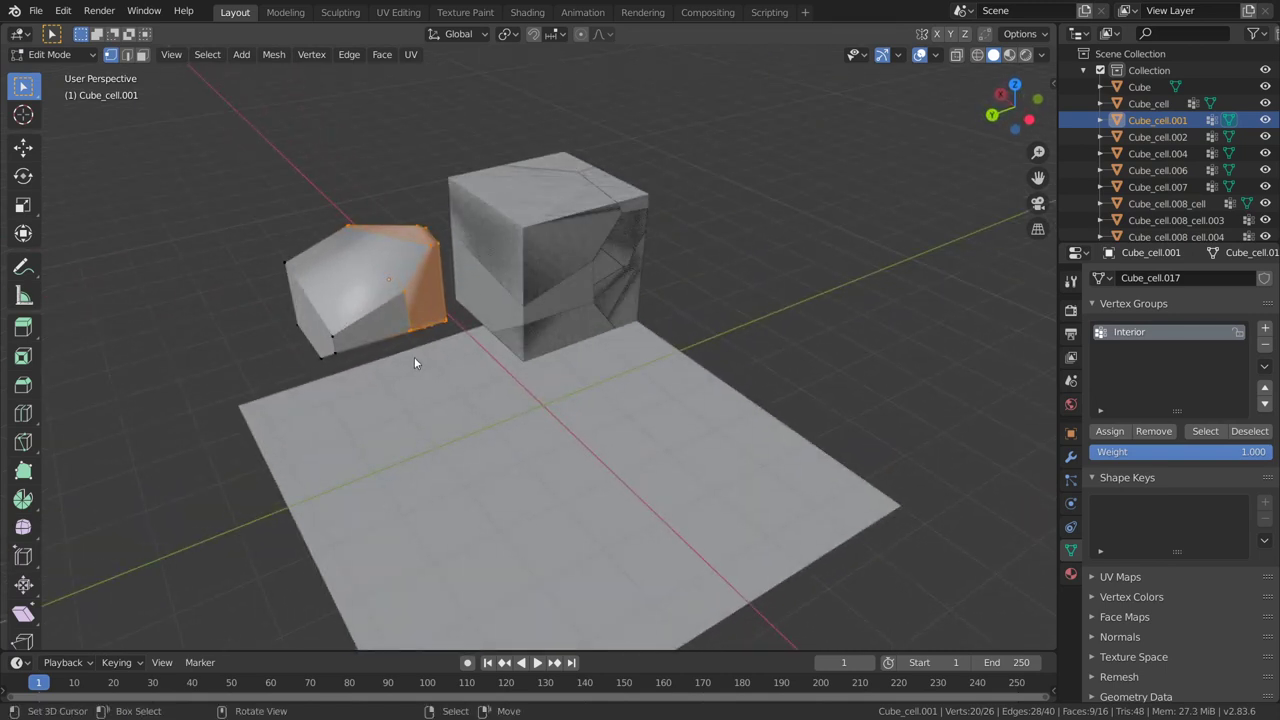
pyautogui.click(429, 351)
pyautogui.moveTo(429, 351); pyautogui.dragTo(560, 380, button='middle')
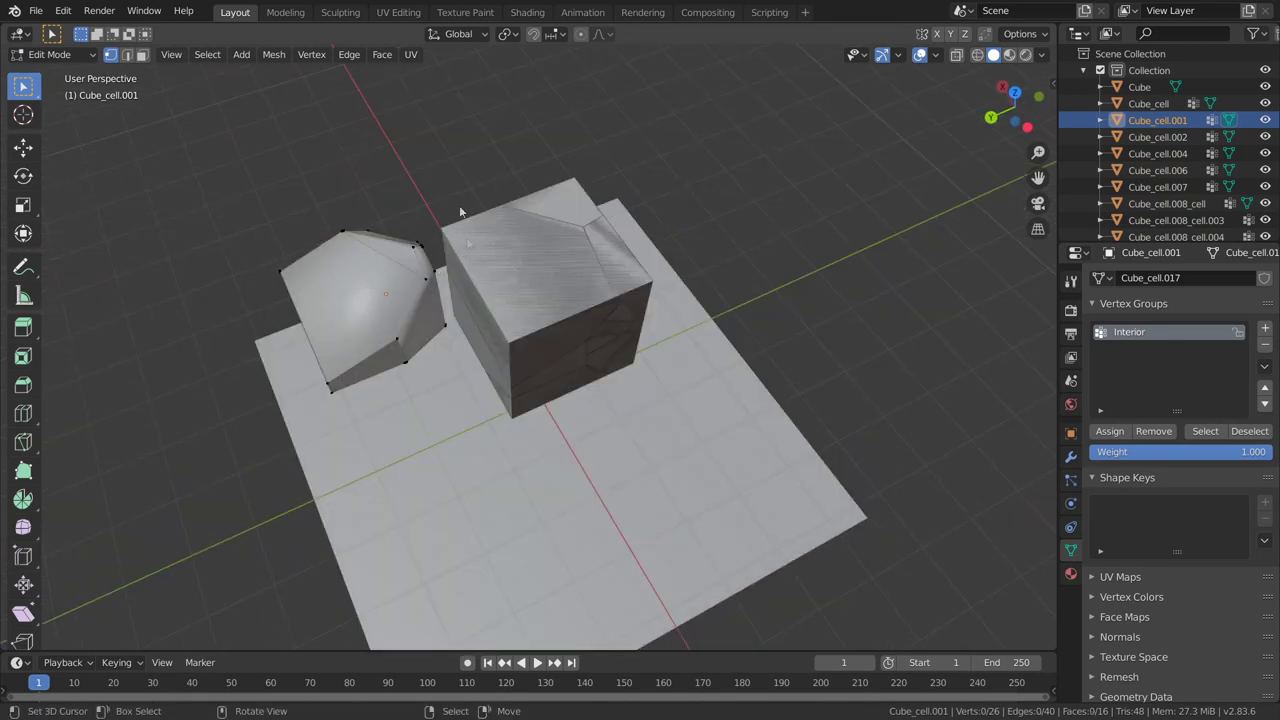
pyautogui.click(1205, 431)
# - Orbit and zoom around the piece, then grow the vertex selection across it
pyautogui.moveTo(688, 367)
pyautogui.mouseDown(button='middle')
pyautogui.moveTo(608, 381)
pyautogui.moveTo(746, 302)
pyautogui.moveTo(649, 291)
pyautogui.mouseUp(button='middle')
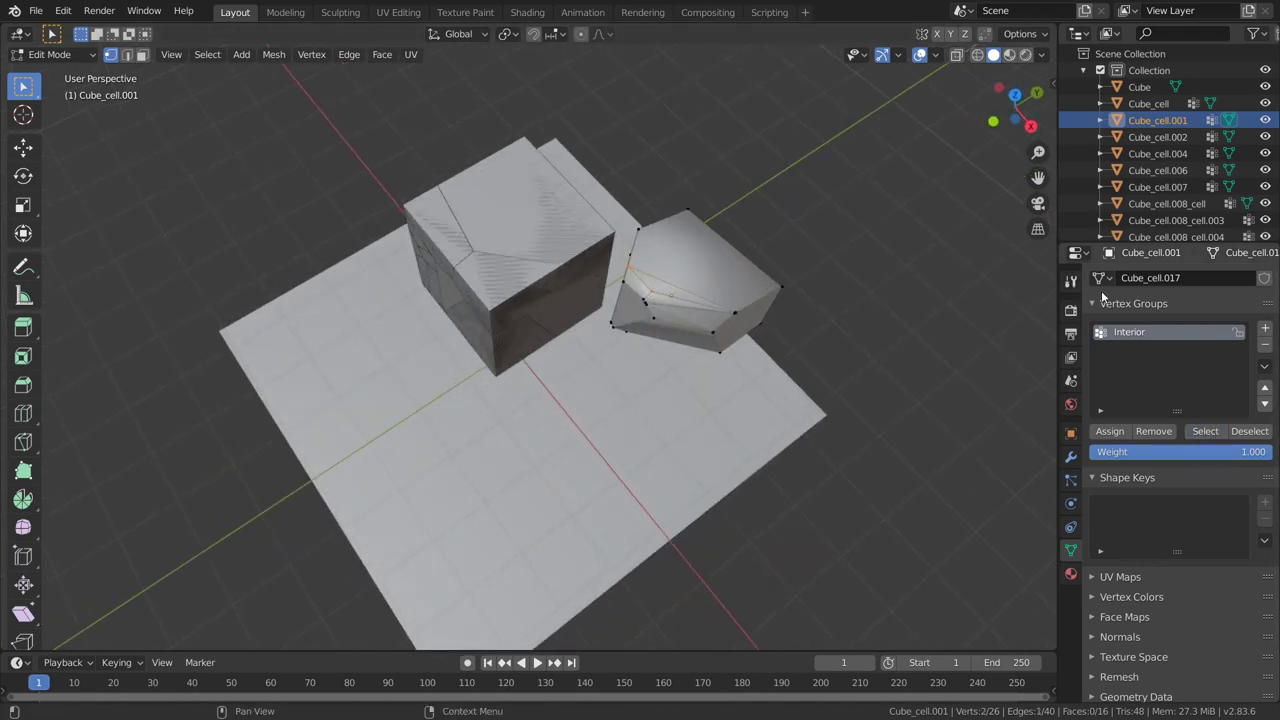
pyautogui.scroll(2, 661, 343)
pyautogui.scroll(1, 683, 226)
pyautogui.moveTo(683, 226); pyautogui.dragTo(773, 275, button='middle')
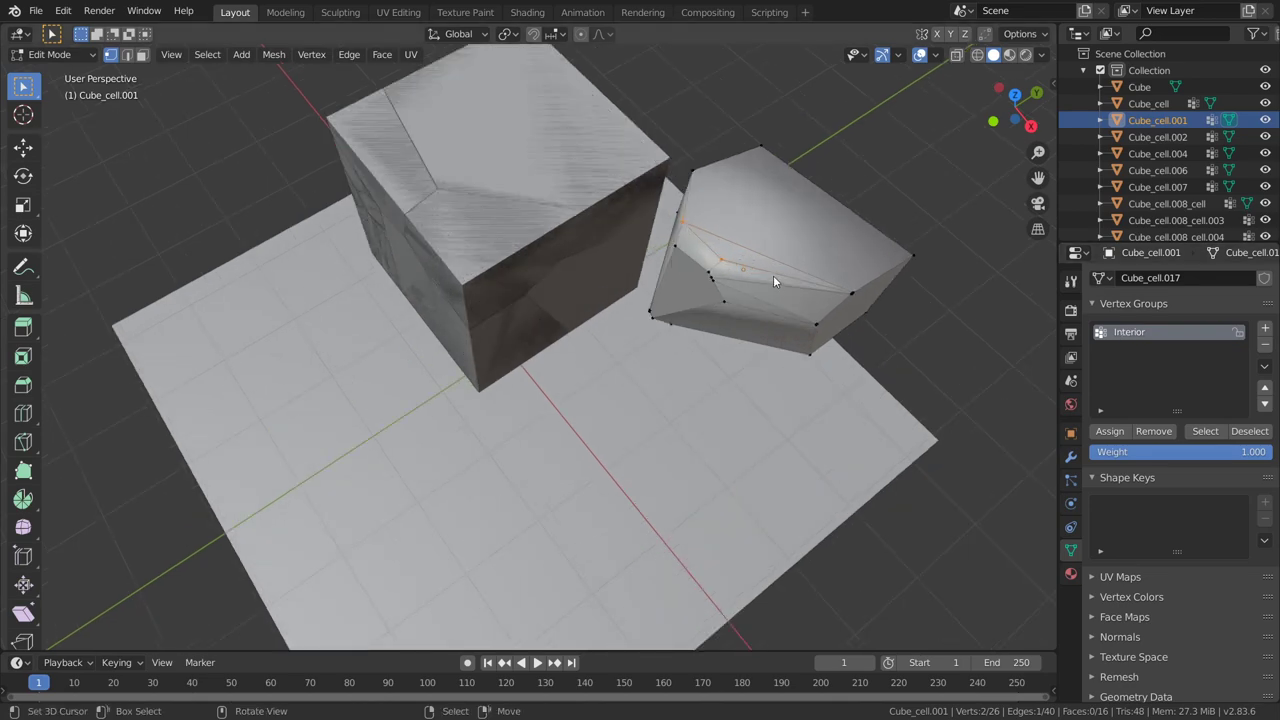
pyautogui.moveTo(784, 381)
pyautogui.mouseDown(button='middle')
pyautogui.moveTo(735, 383)
pyautogui.moveTo(567, 296)
pyautogui.mouseUp(button='middle')
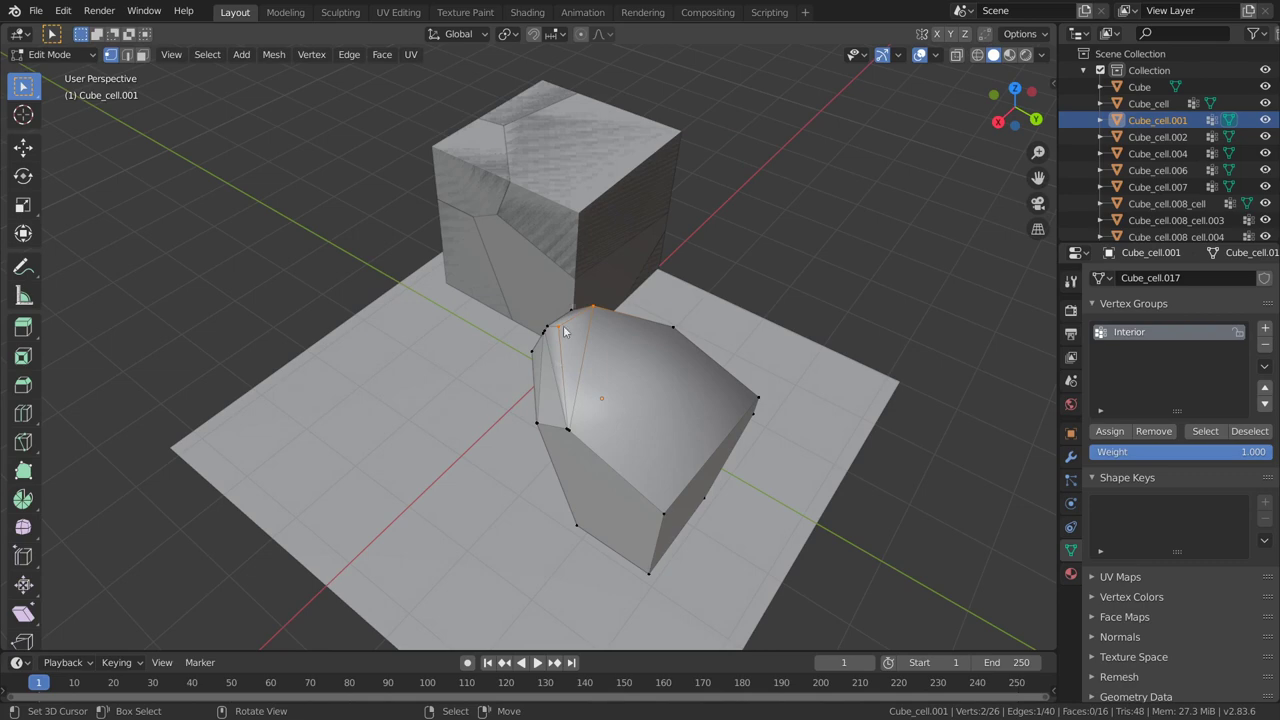
pyautogui.moveTo(721, 396)
pyautogui.mouseDown(button='middle')
pyautogui.moveTo(561, 412)
pyautogui.moveTo(540, 400)
pyautogui.moveTo(563, 463)
pyautogui.moveTo(571, 440)
pyautogui.moveTo(494, 381)
pyautogui.moveTo(394, 229)
pyautogui.moveTo(423, 214)
pyautogui.moveTo(383, 218)
pyautogui.moveTo(466, 224)
pyautogui.moveTo(376, 271)
pyautogui.moveTo(469, 226)
pyautogui.moveTo(640, 281)
pyautogui.mouseUp(button='middle')
pyautogui.press('ctrl+KP_Add')
pyautogui.press('ctrl+KP_Add')
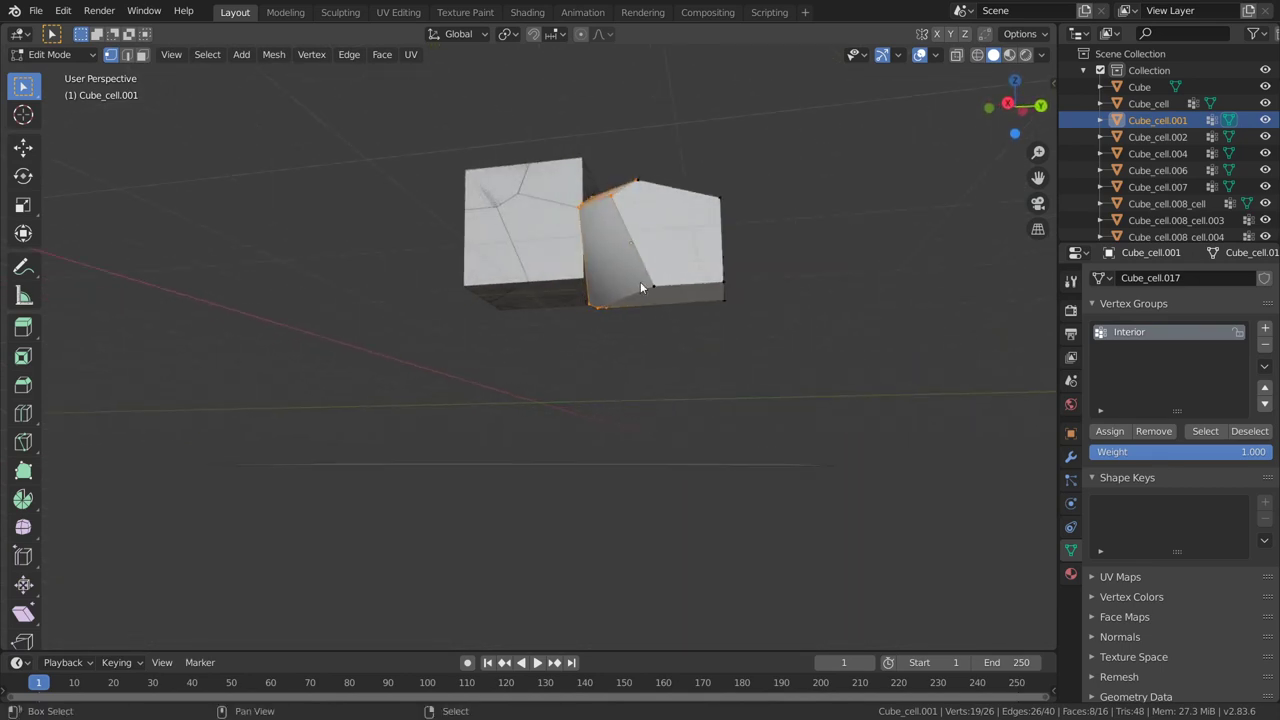
# - Clear and reselect the Interior group faces, then zoom in to inspect them closely
pyautogui.moveTo(664, 336); pyautogui.dragTo(533, 354, button='middle')
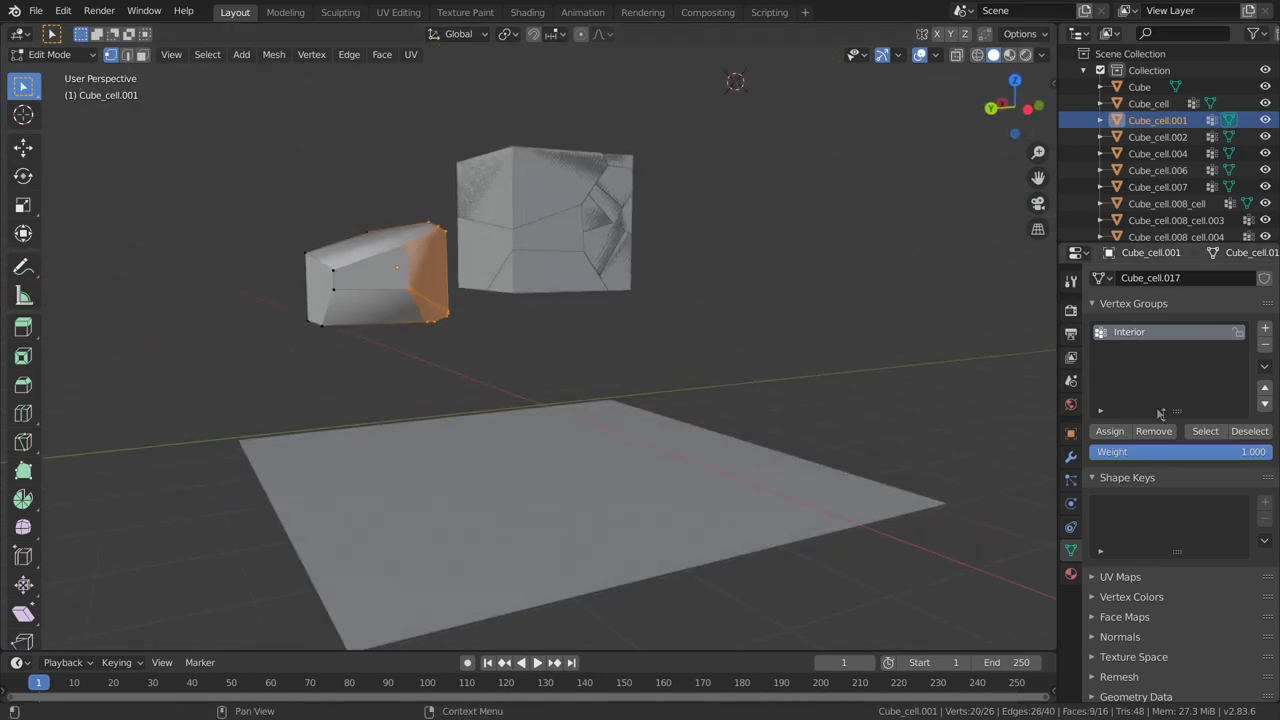
pyautogui.click(1109, 432)
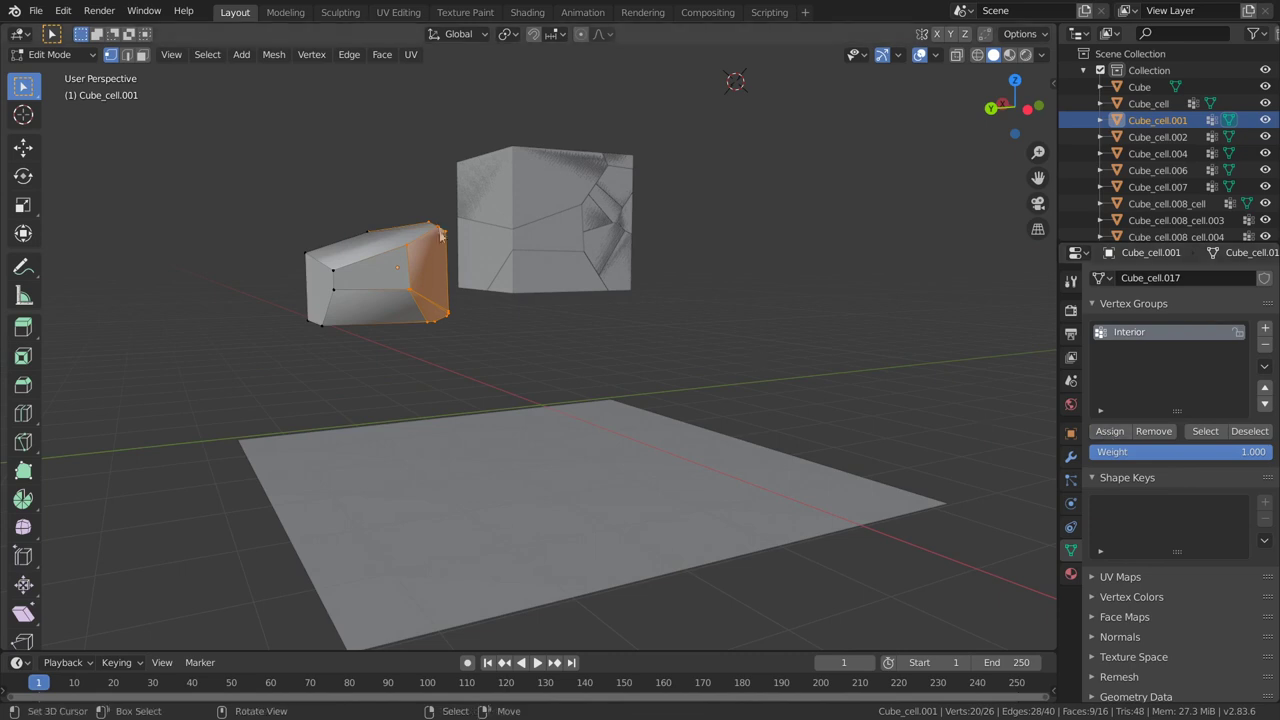
pyautogui.moveTo(580, 300); pyautogui.dragTo(625, 308, button='middle')
pyautogui.click(812, 272)
pyautogui.moveTo(776, 345); pyautogui.dragTo(792, 348, button='middle')
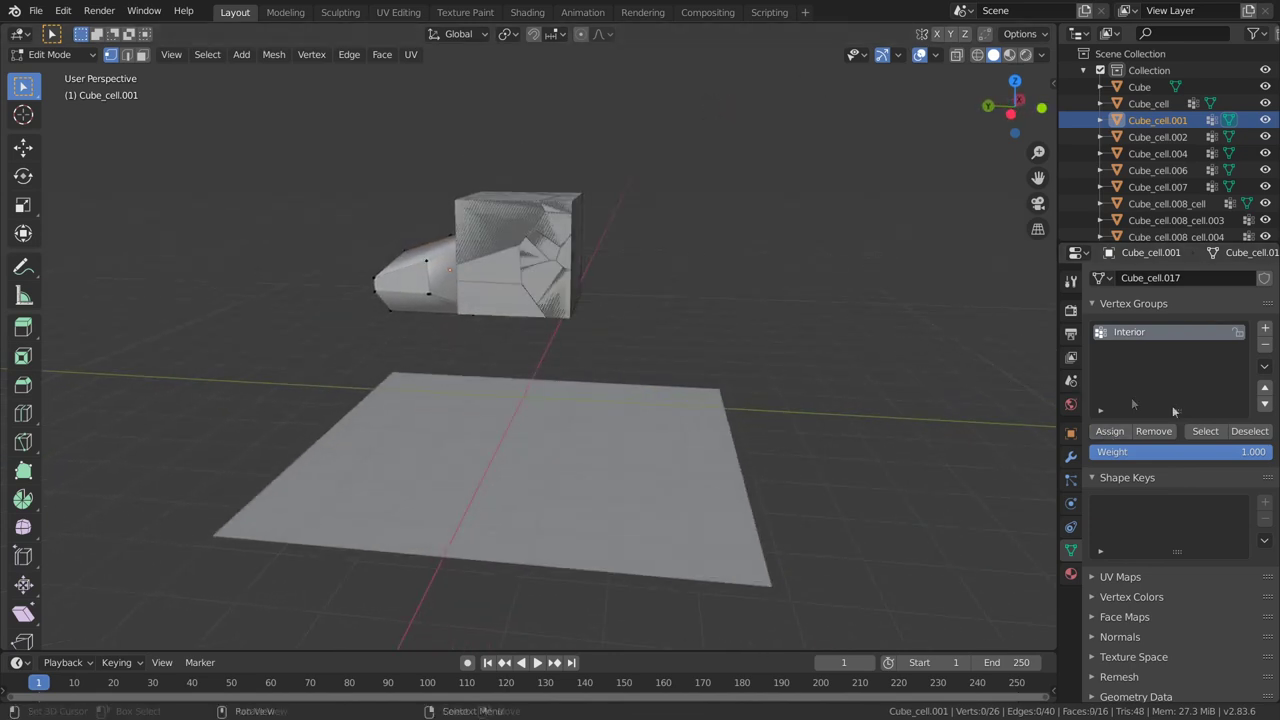
pyautogui.click(1207, 431)
pyautogui.moveTo(714, 240); pyautogui.dragTo(1042, 360, button='middle')
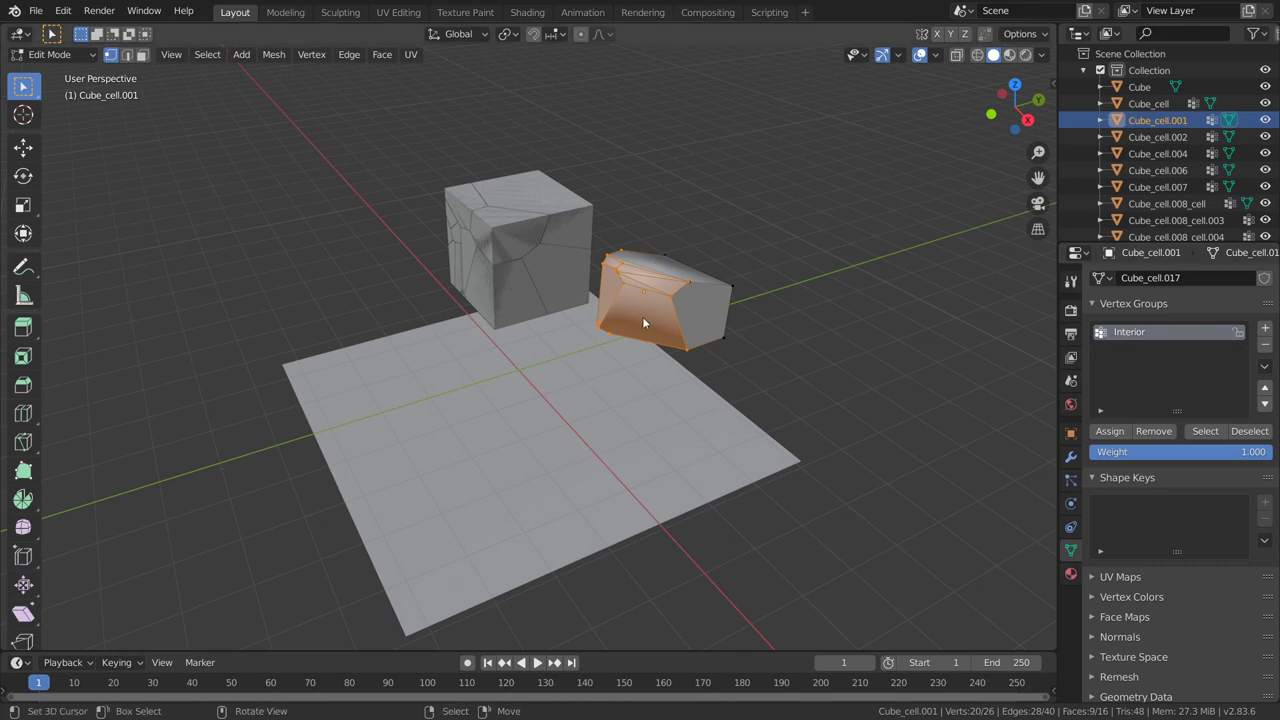
pyautogui.scroll(1, 638, 340)
pyautogui.moveTo(636, 346); pyautogui.dragTo(628, 378, button='middle')
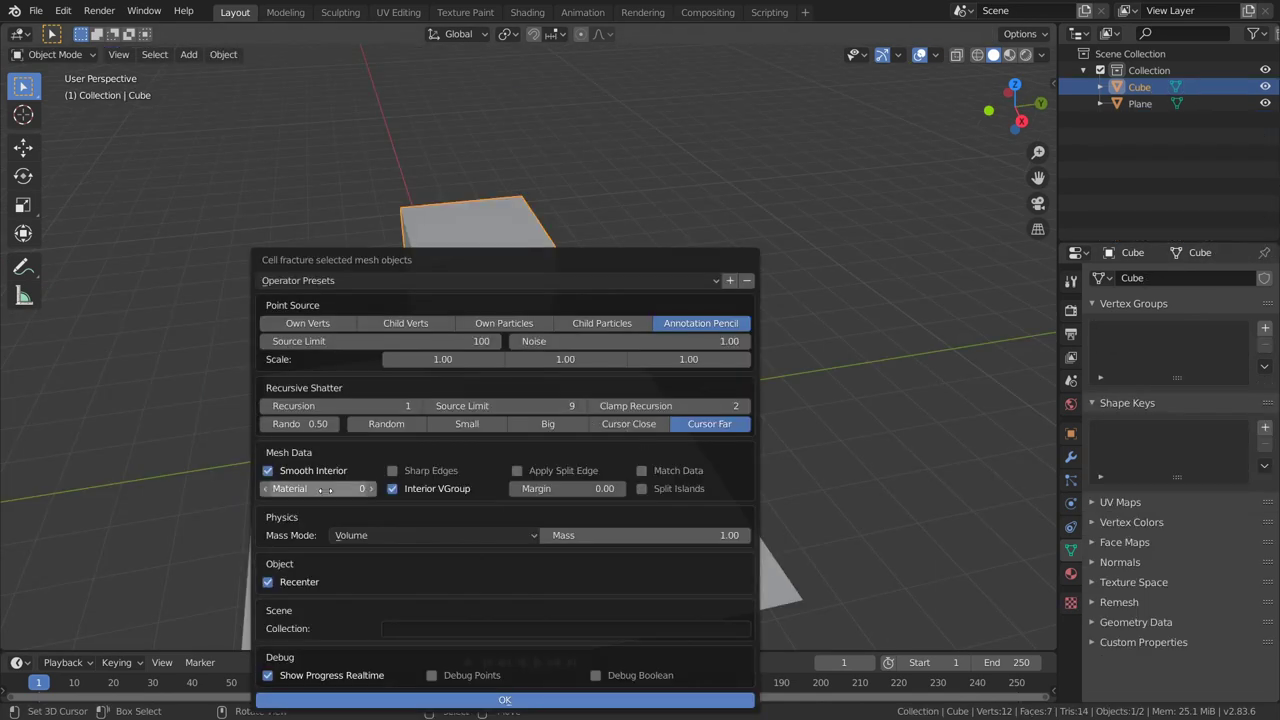
# - Toggle the Mesh Data checkboxes with Split Islands left off, run the fracture, and hide the original cube
pyautogui.click(550, 471)
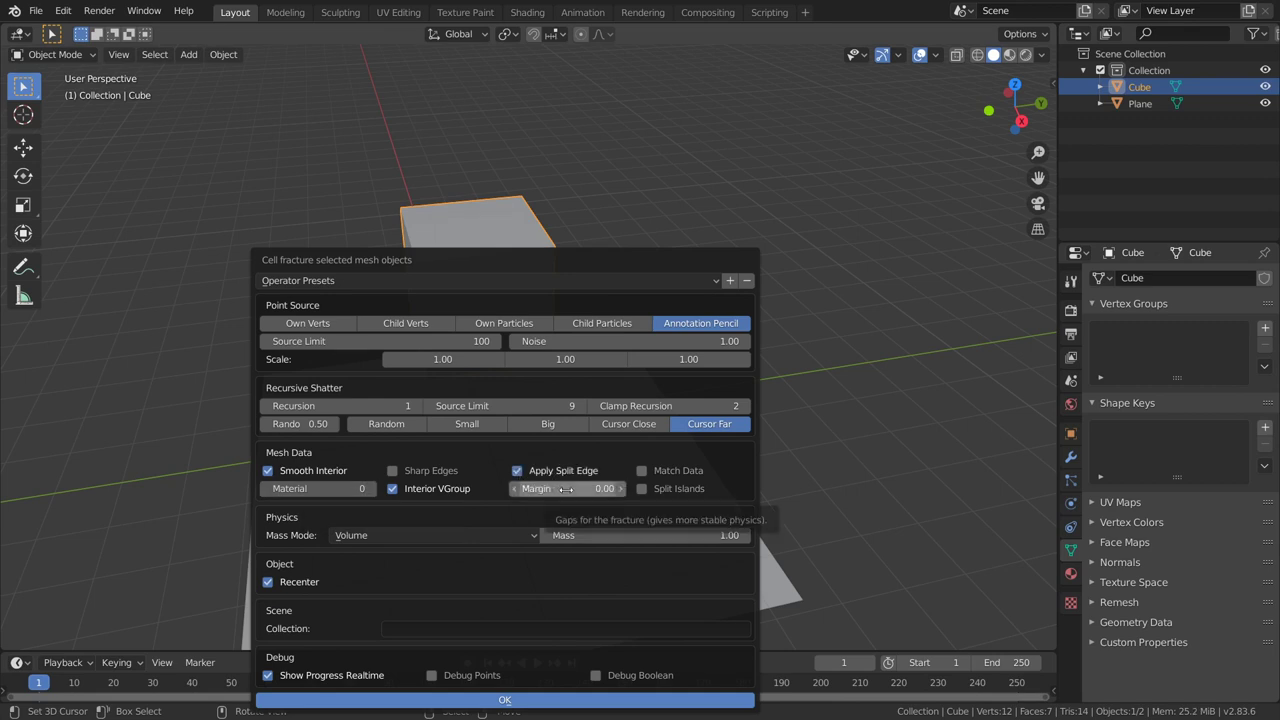
pyautogui.click(392, 472)
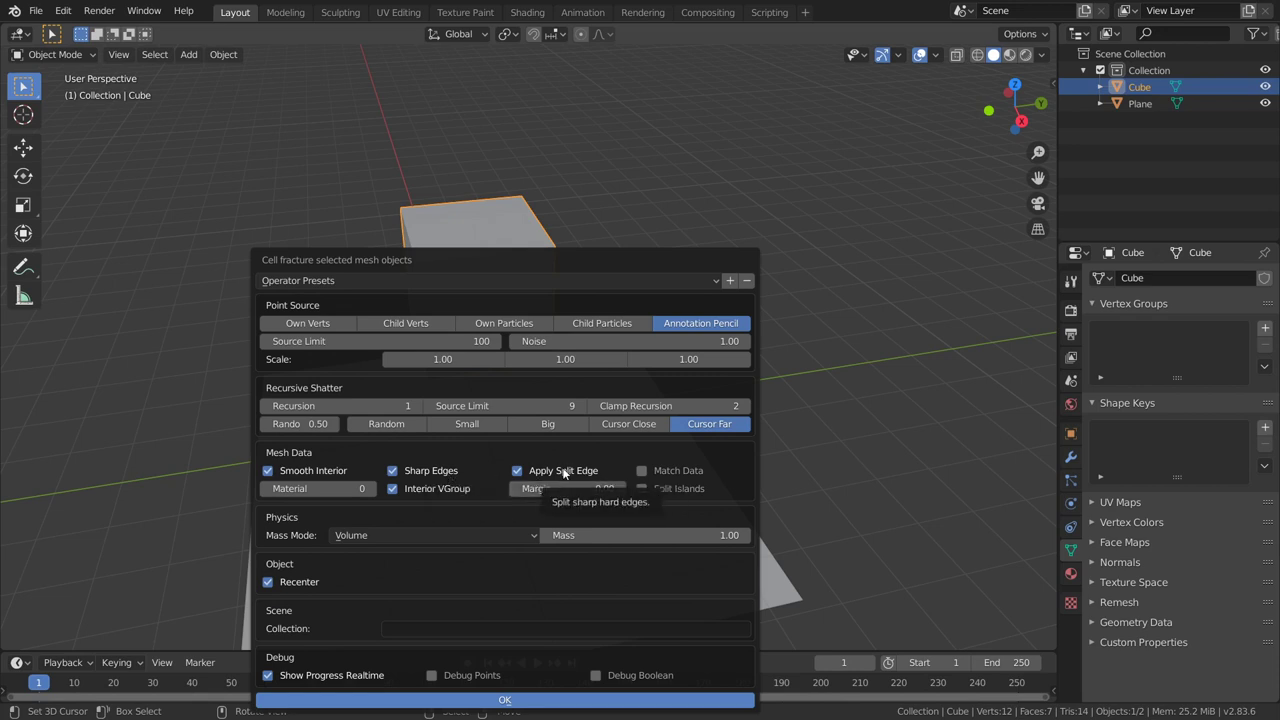
pyautogui.click(679, 471)
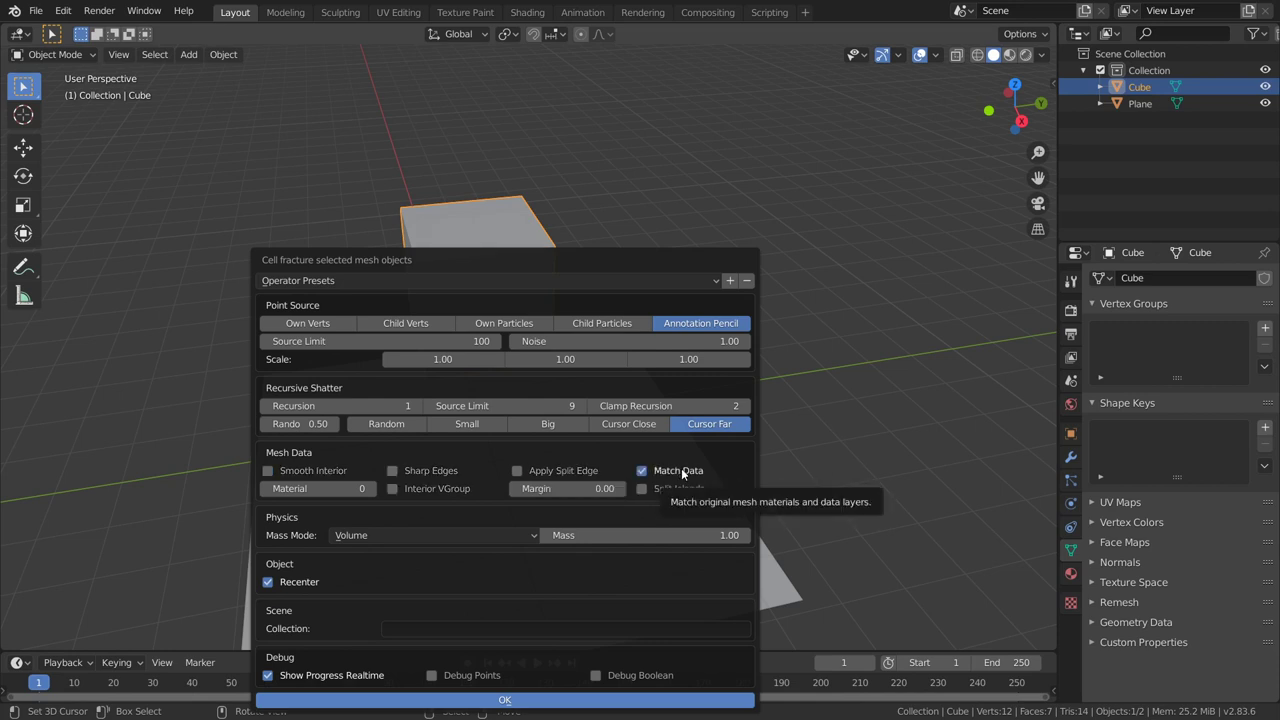
pyautogui.click(641, 489)
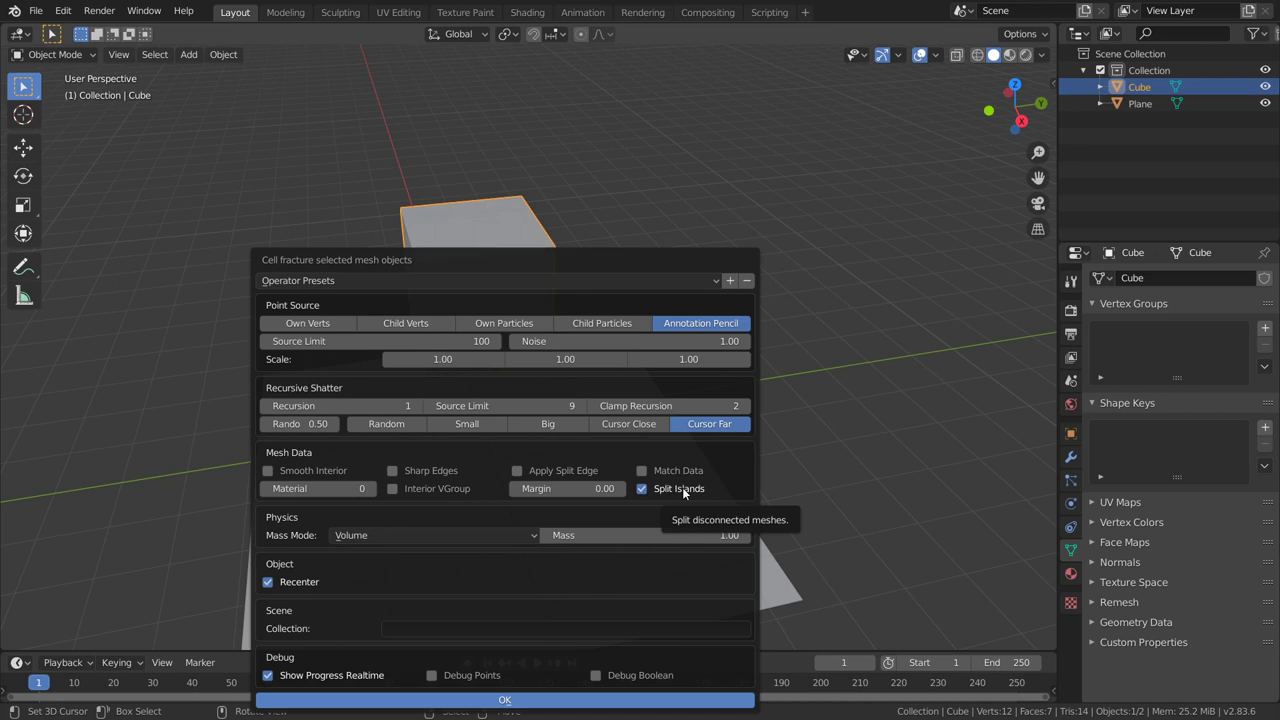
pyautogui.click(684, 492)
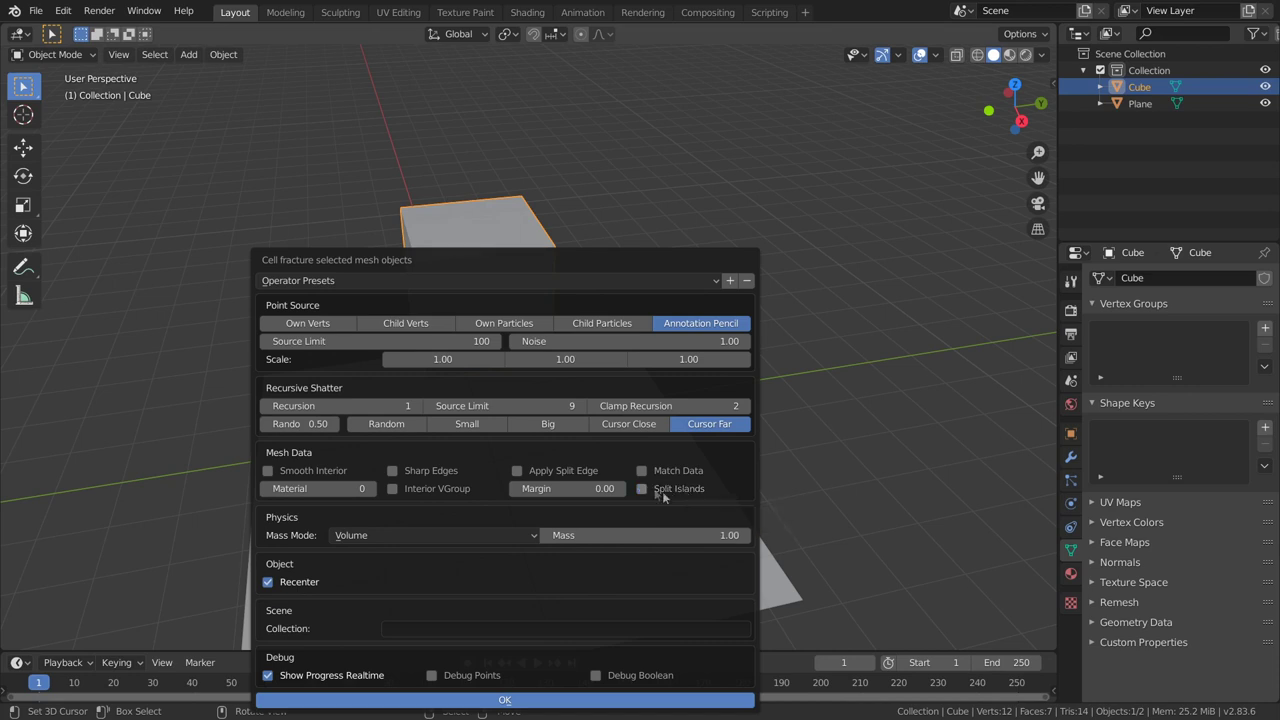
pyautogui.click(505, 700)
pyautogui.click(1265, 87)
# - Make the fractured pieces active rigid bodies and play the simulation until they settle on the plane
pyautogui.moveTo(791, 224)
pyautogui.mouseDown(button='middle')
pyautogui.moveTo(809, 270)
pyautogui.moveTo(914, 286)
pyautogui.moveTo(530, 240)
pyautogui.mouseUp(button='middle')
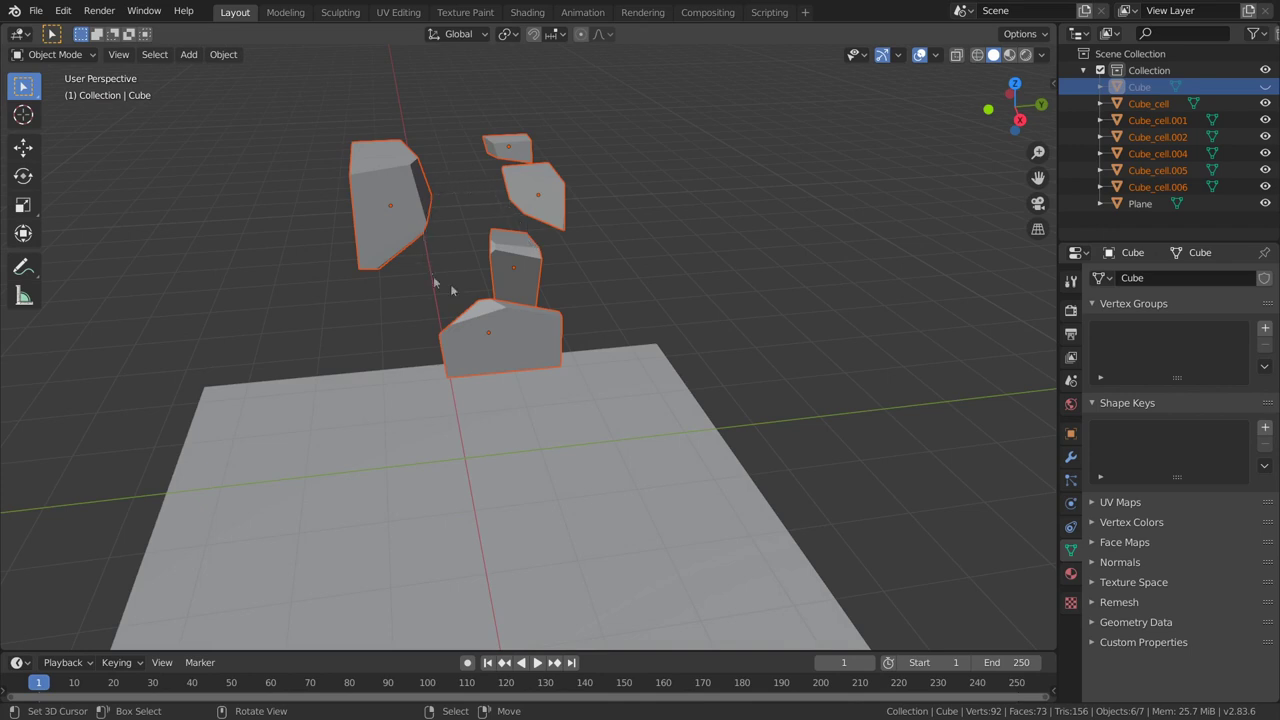
pyautogui.moveTo(449, 251)
pyautogui.mouseDown(button='middle')
pyautogui.moveTo(644, 269)
pyautogui.moveTo(490, 253)
pyautogui.moveTo(508, 245)
pyautogui.mouseUp(button='middle')
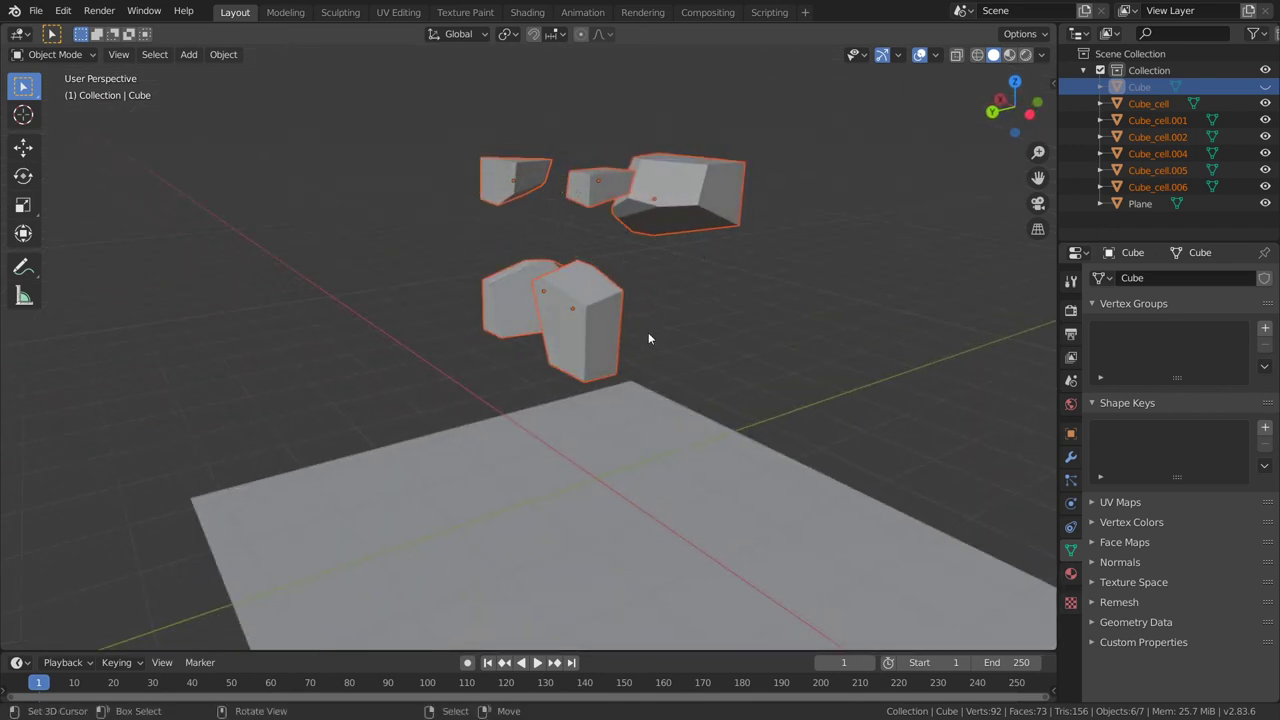
pyautogui.moveTo(648, 332); pyautogui.dragTo(582, 235, button='middle')
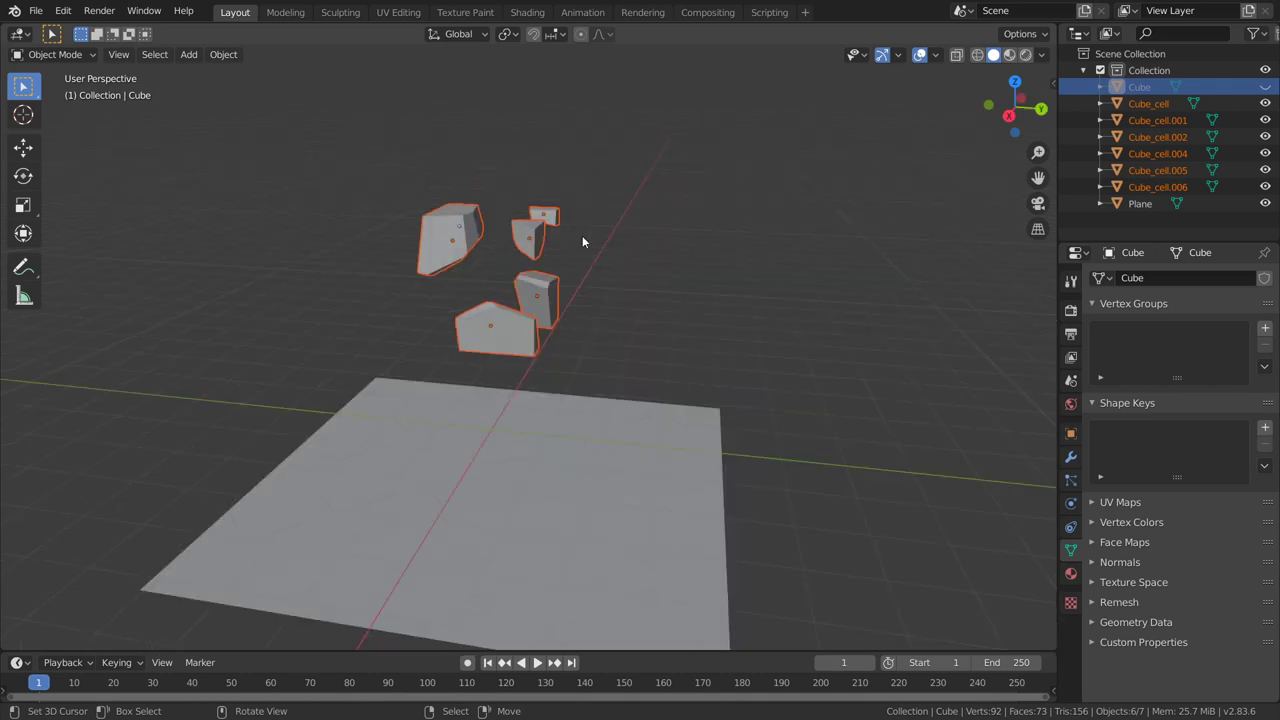
pyautogui.press('q')
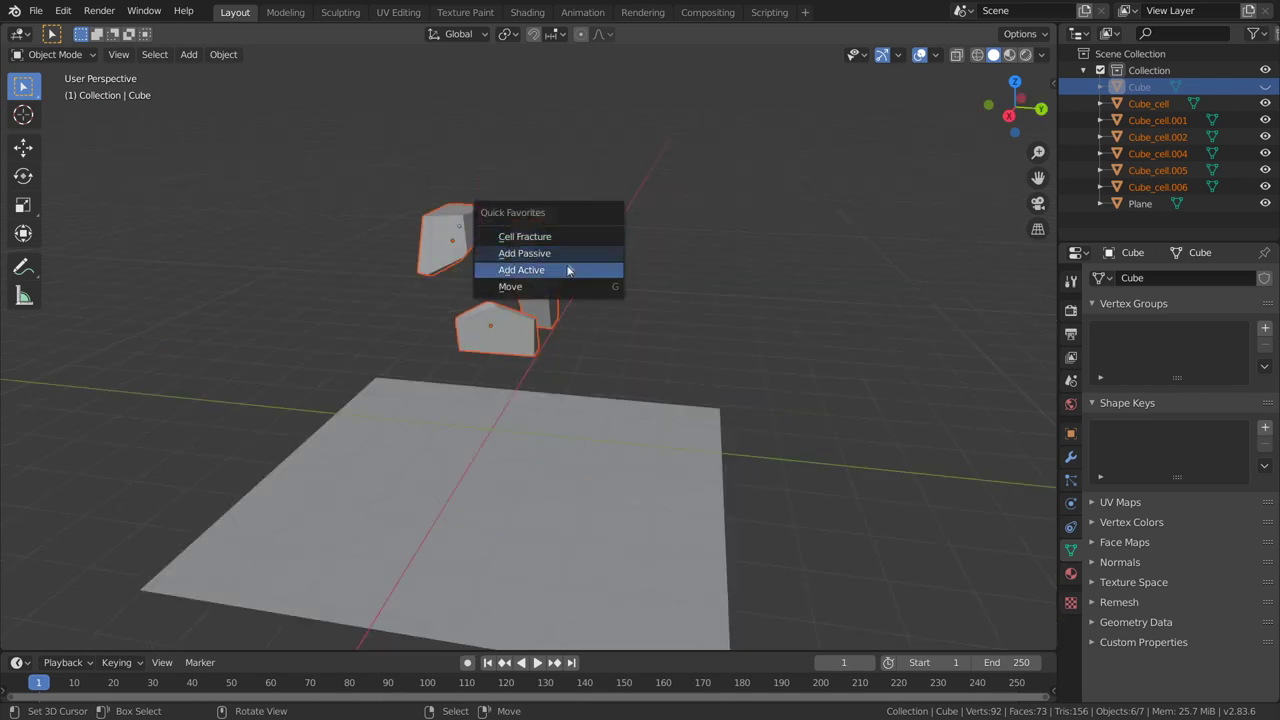
pyautogui.click(562, 270)
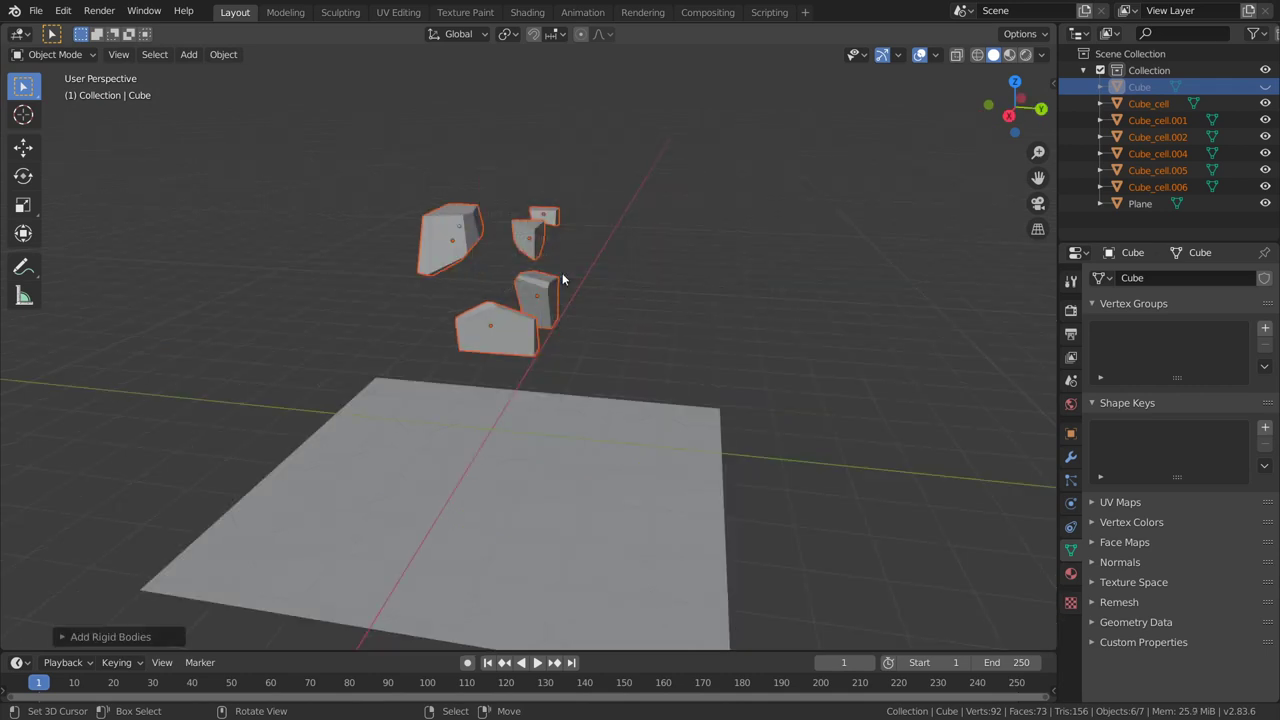
pyautogui.press('space')
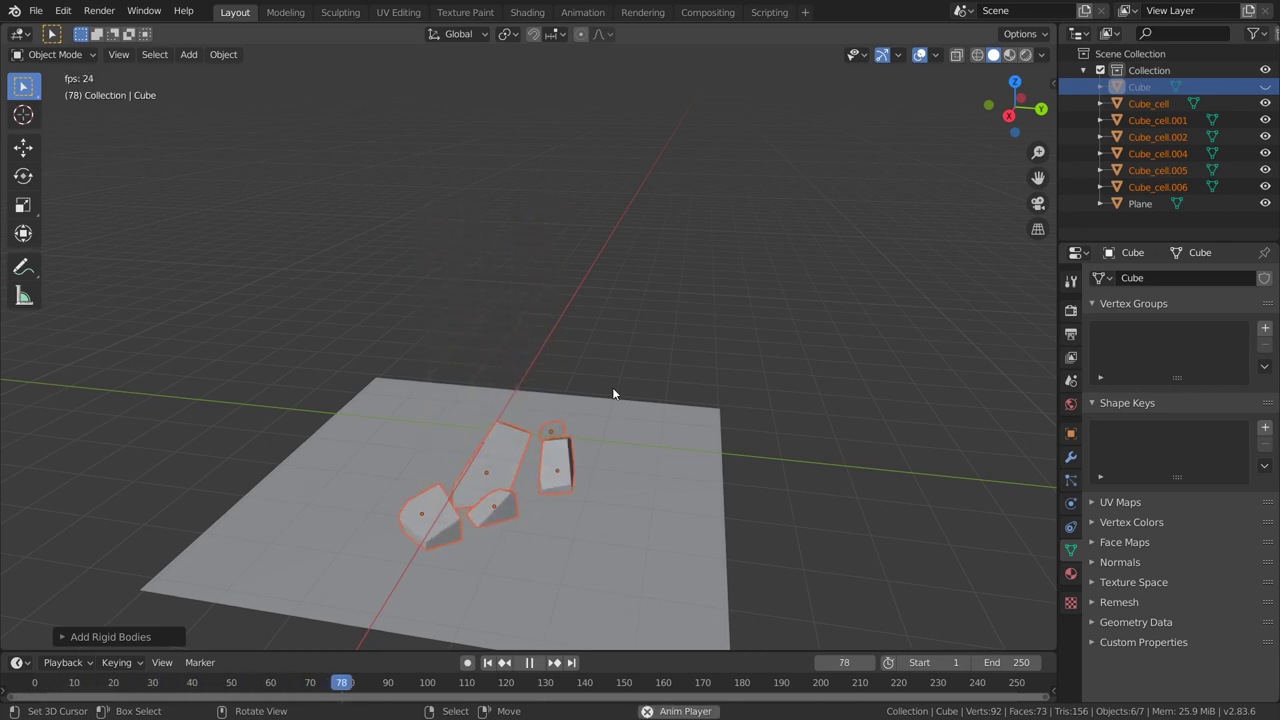
pyautogui.press('space')
pyautogui.moveTo(613, 391)
pyautogui.mouseDown(button='middle')
pyautogui.moveTo(666, 364)
pyautogui.moveTo(416, 356)
pyautogui.mouseUp(button='middle')
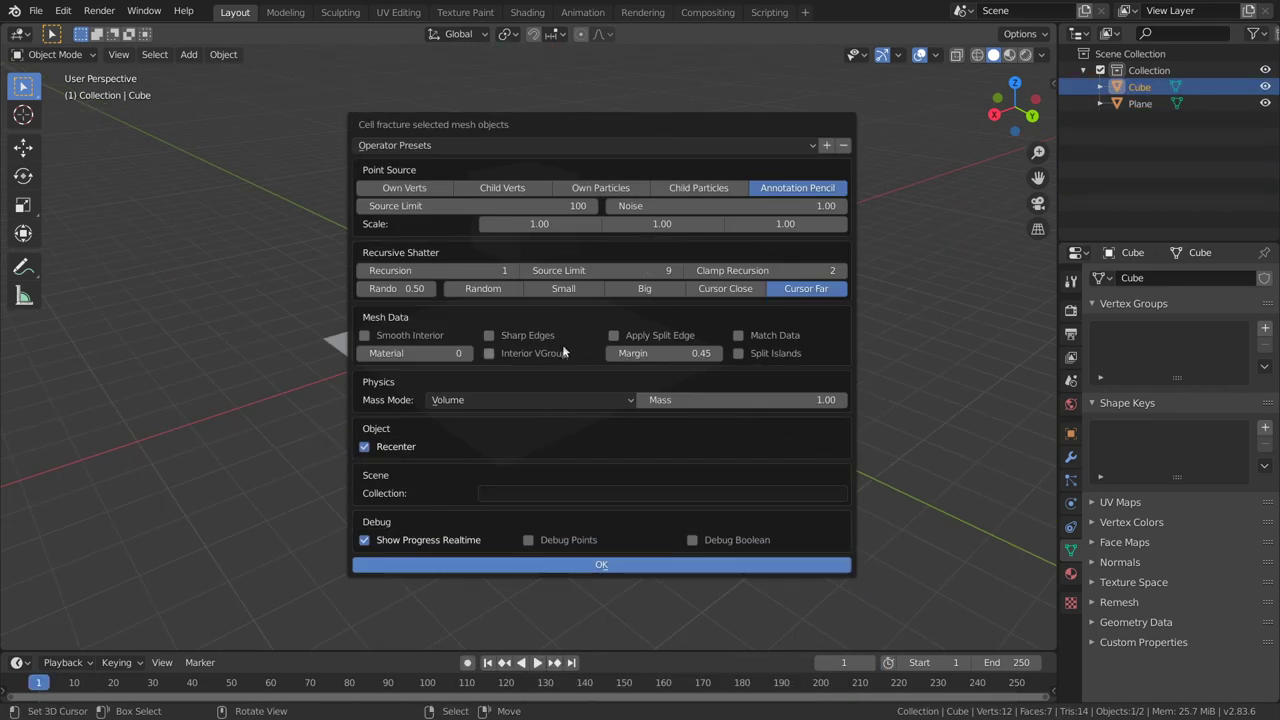
# - Reset Margin to 0.00, enable Smooth Interior, and try interior material index 2 before returning it to 0
pyautogui.moveTo(680, 356); pyautogui.dragTo(620, 356)
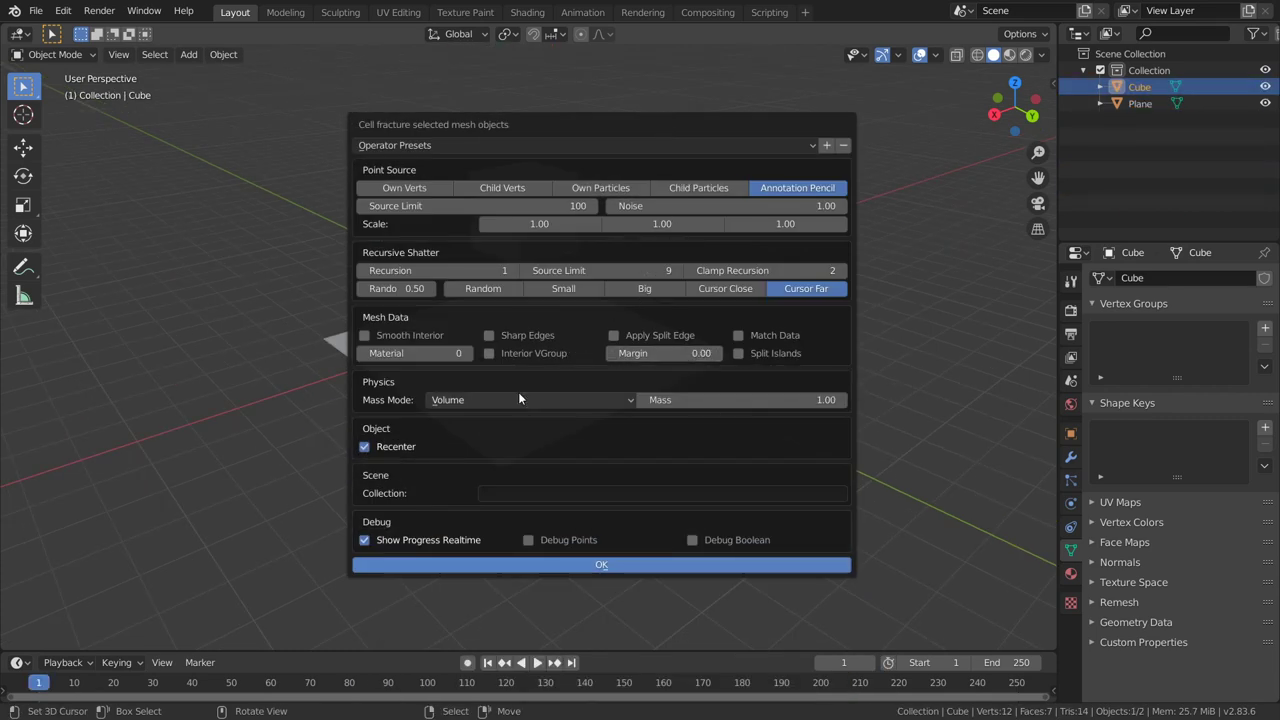
pyautogui.click(373, 334)
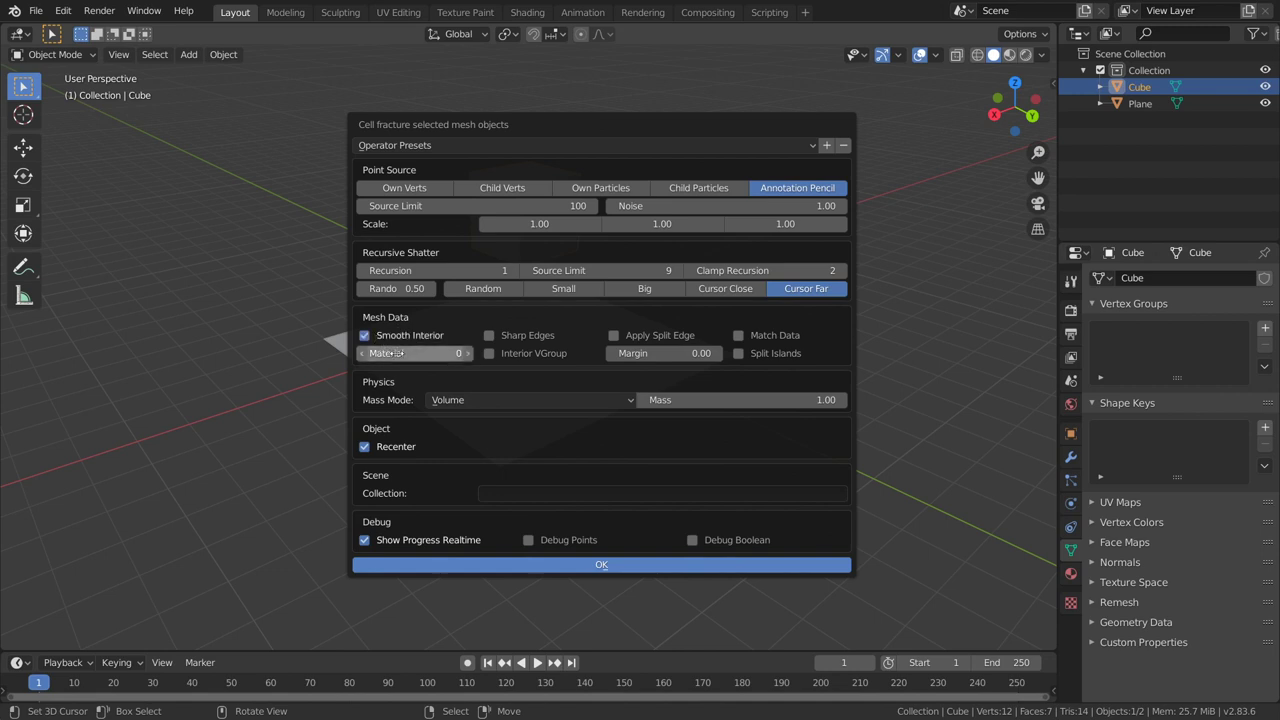
pyautogui.click(469, 355)
pyautogui.click(469, 355)
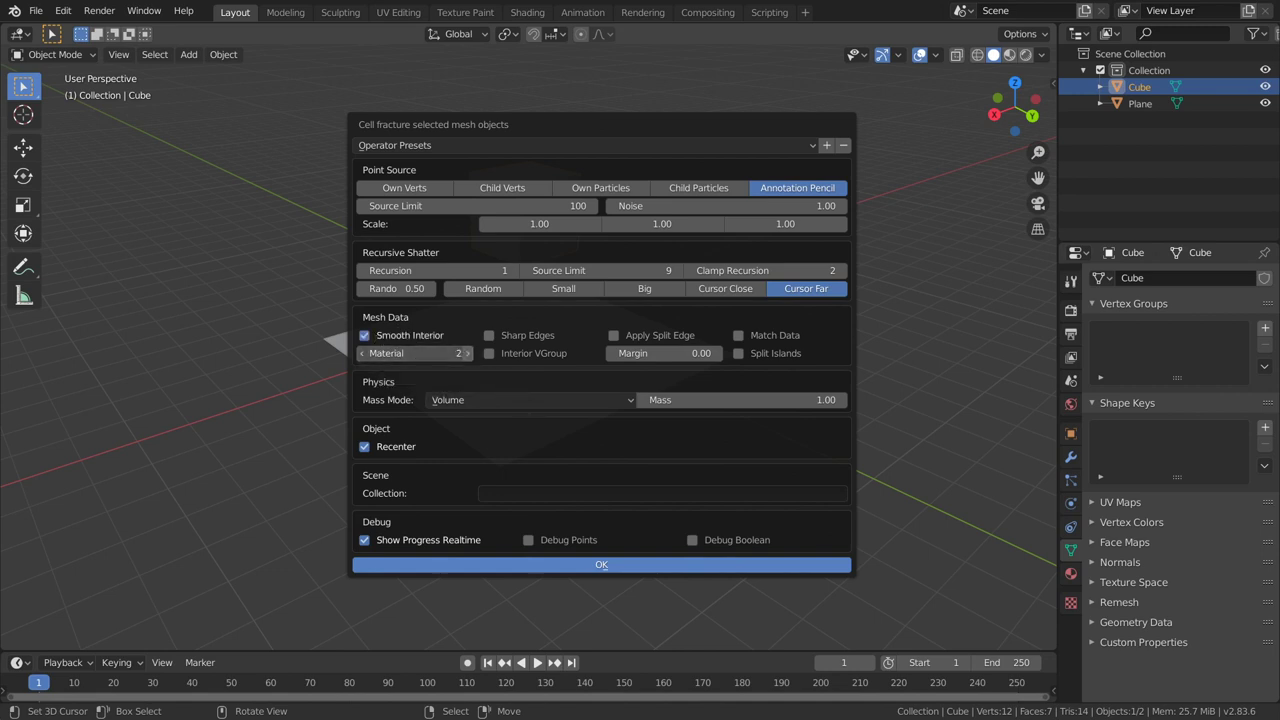
pyautogui.click(363, 355)
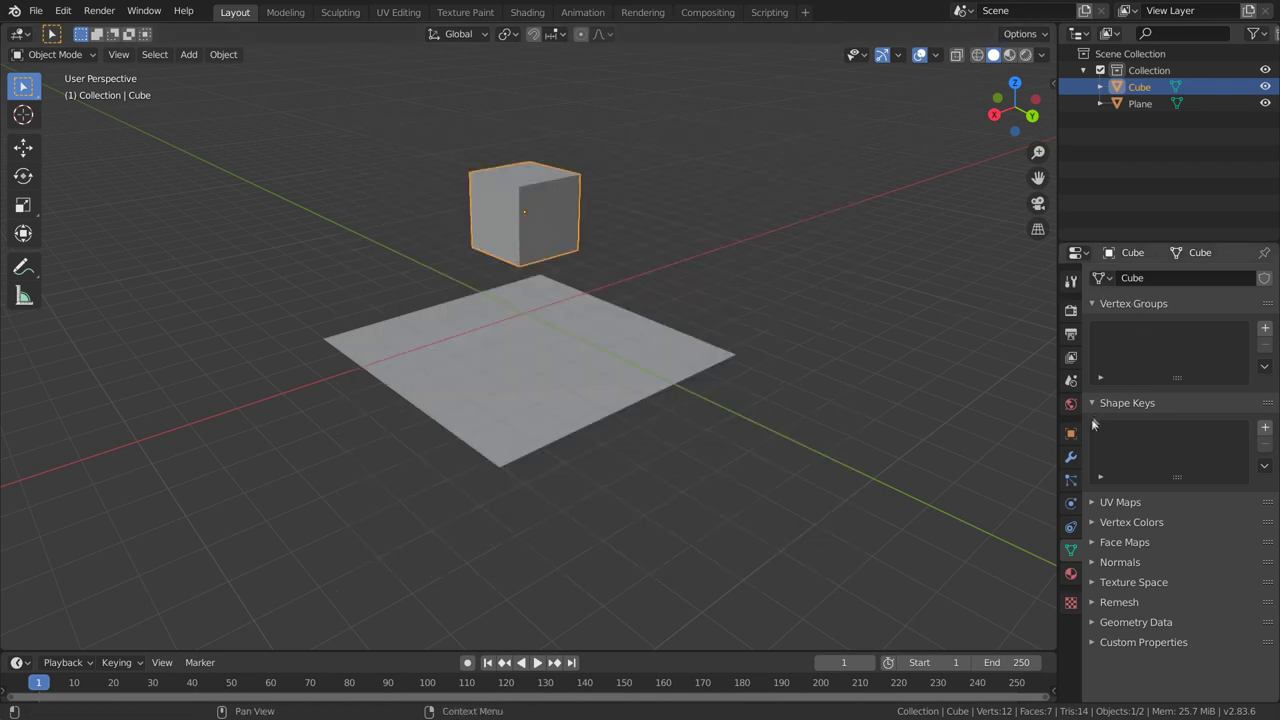
# - Give the cube a green base colour and name its material EXTERIOR
pyautogui.click(1070, 573)
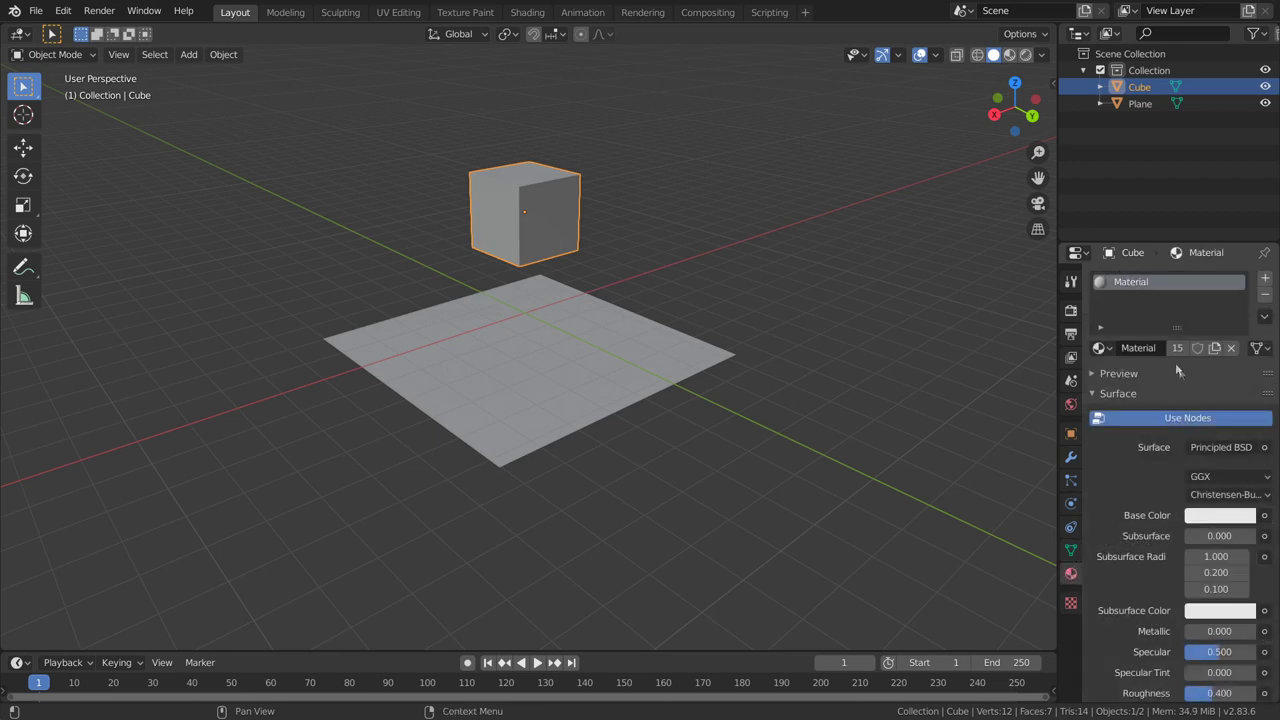
pyautogui.click(1173, 419)
pyautogui.click(1210, 447)
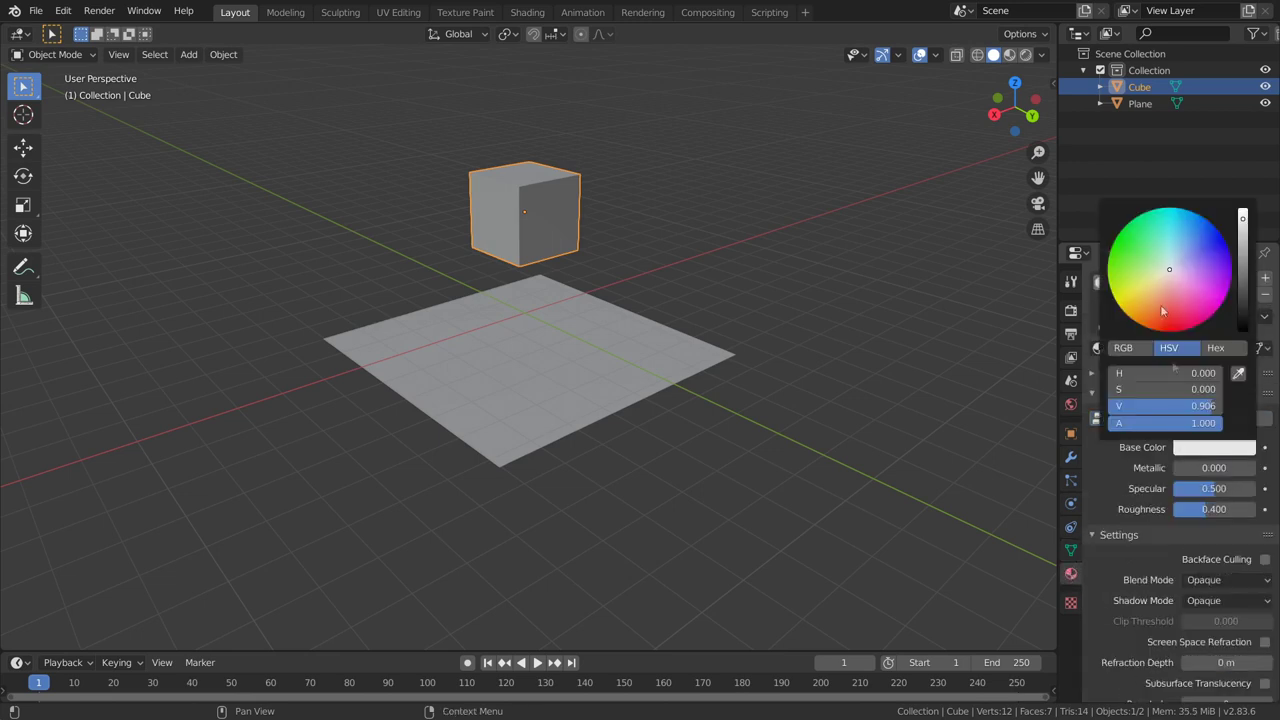
pyautogui.click(1141, 270)
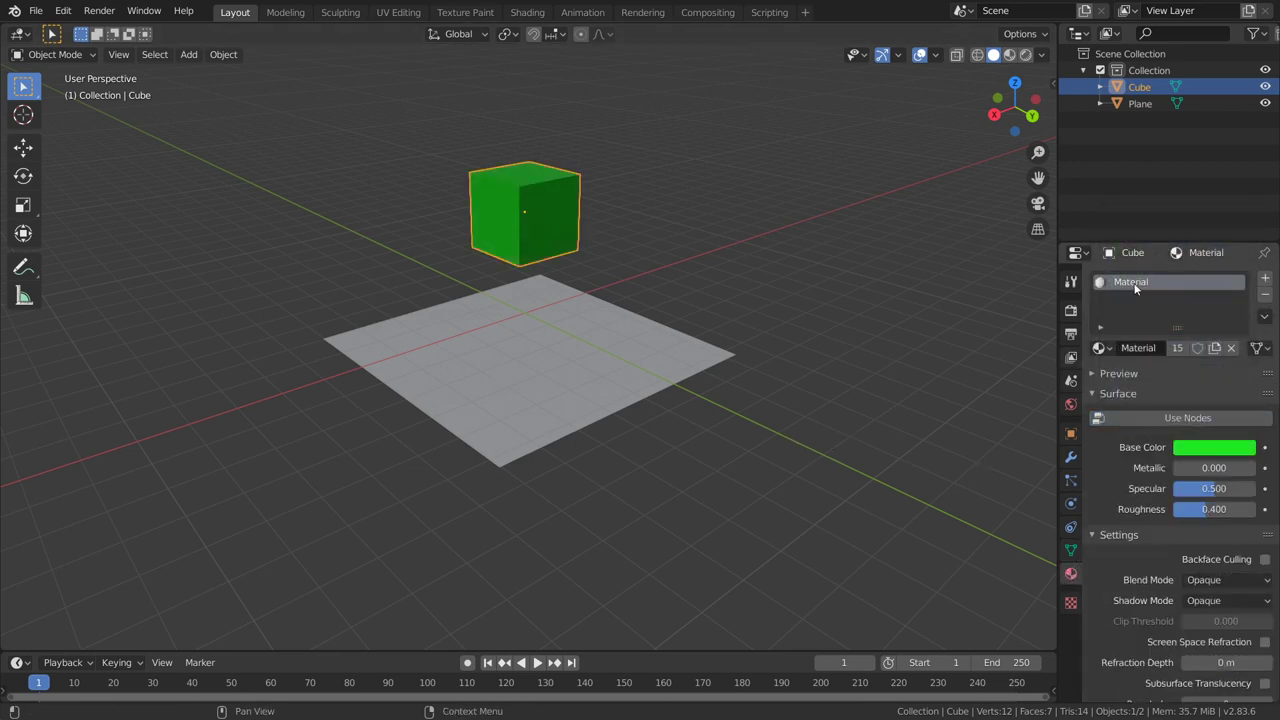
pyautogui.doubleClick(1134, 284)
pyautogui.write('EXTERIOR')
pyautogui.press('Return')
# - Add a second red material named INTERIOR, then bring up Cell Fracture for the cube
pyautogui.click(1265, 278)
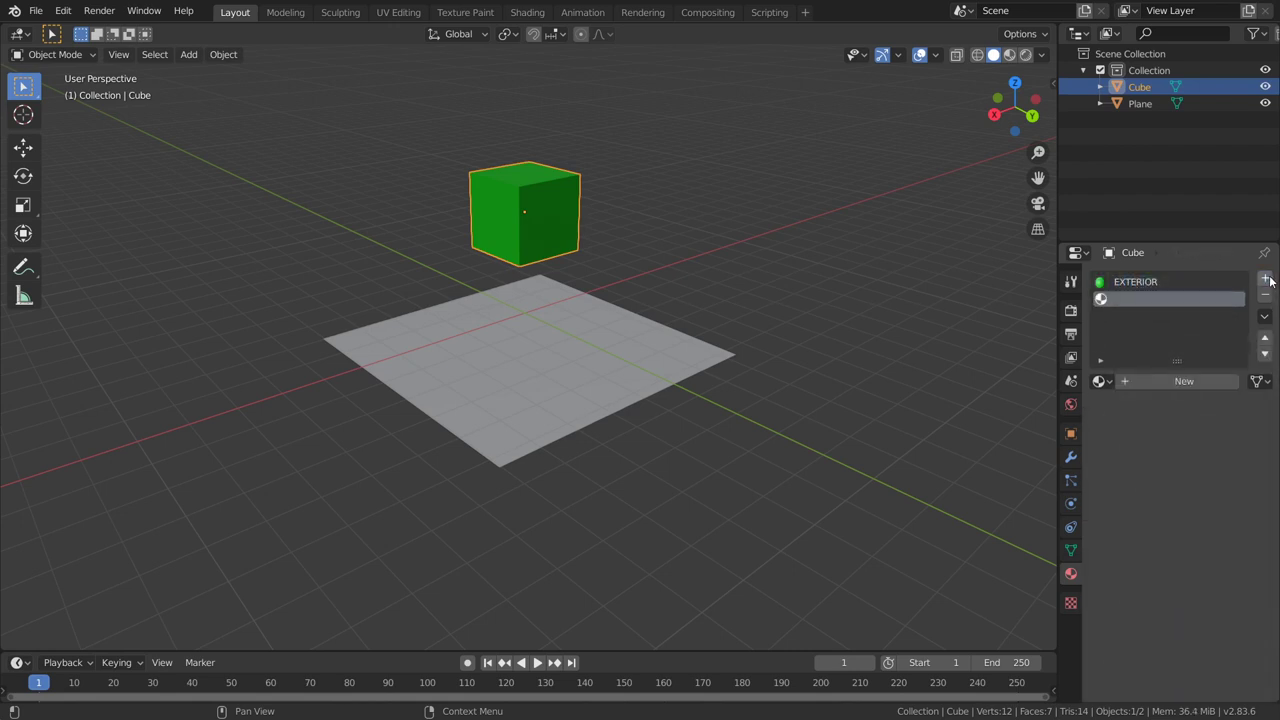
pyautogui.click(1159, 384)
pyautogui.click(1210, 549)
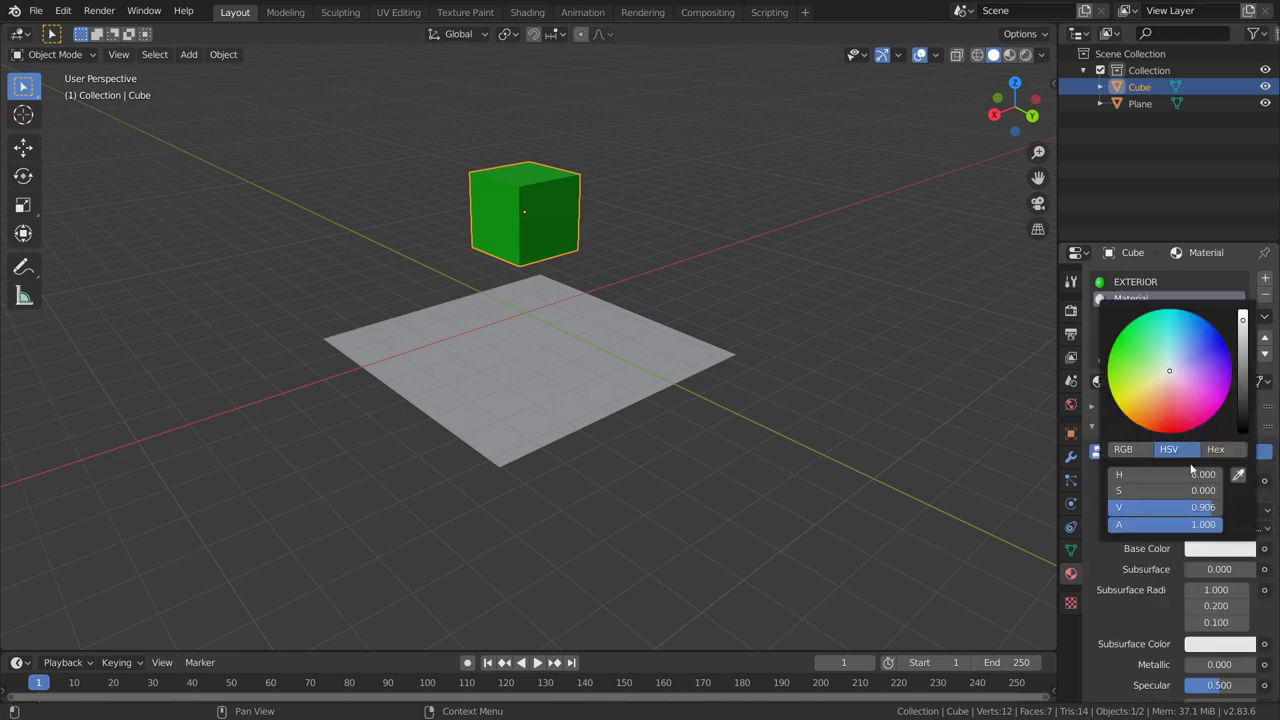
pyautogui.click(1152, 397)
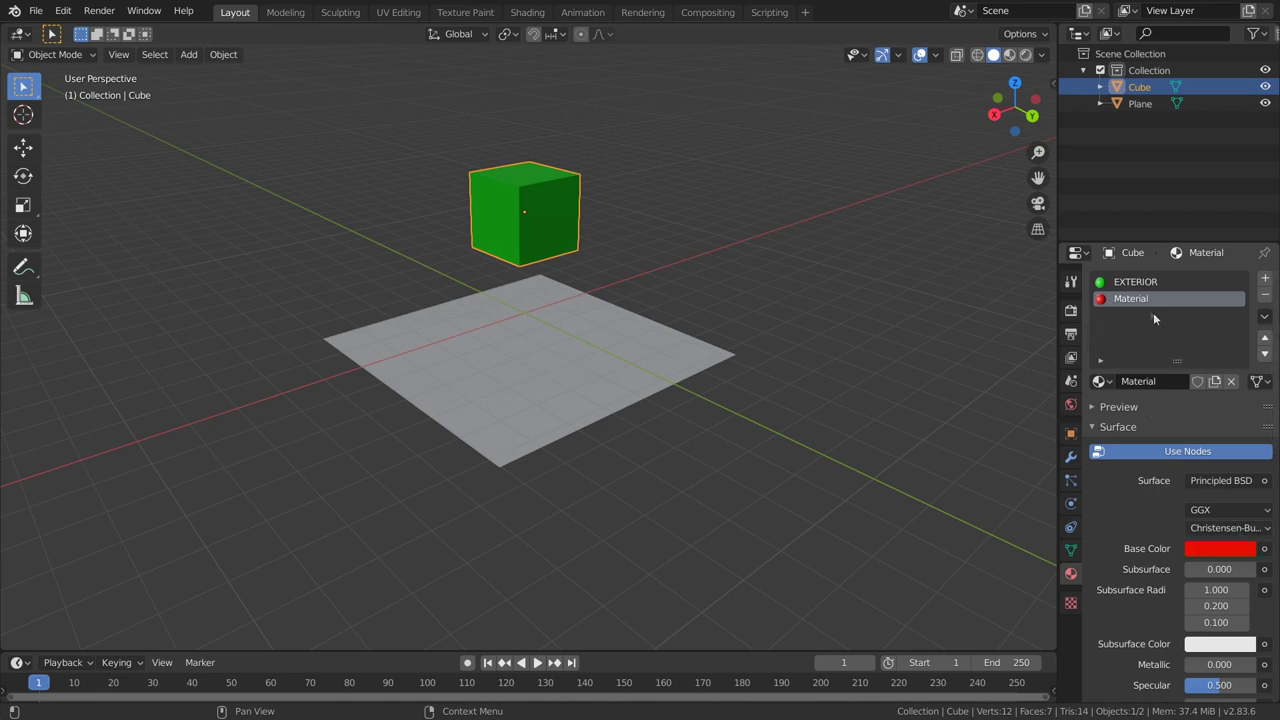
pyautogui.write('INTERIOR')
pyautogui.press('Return')
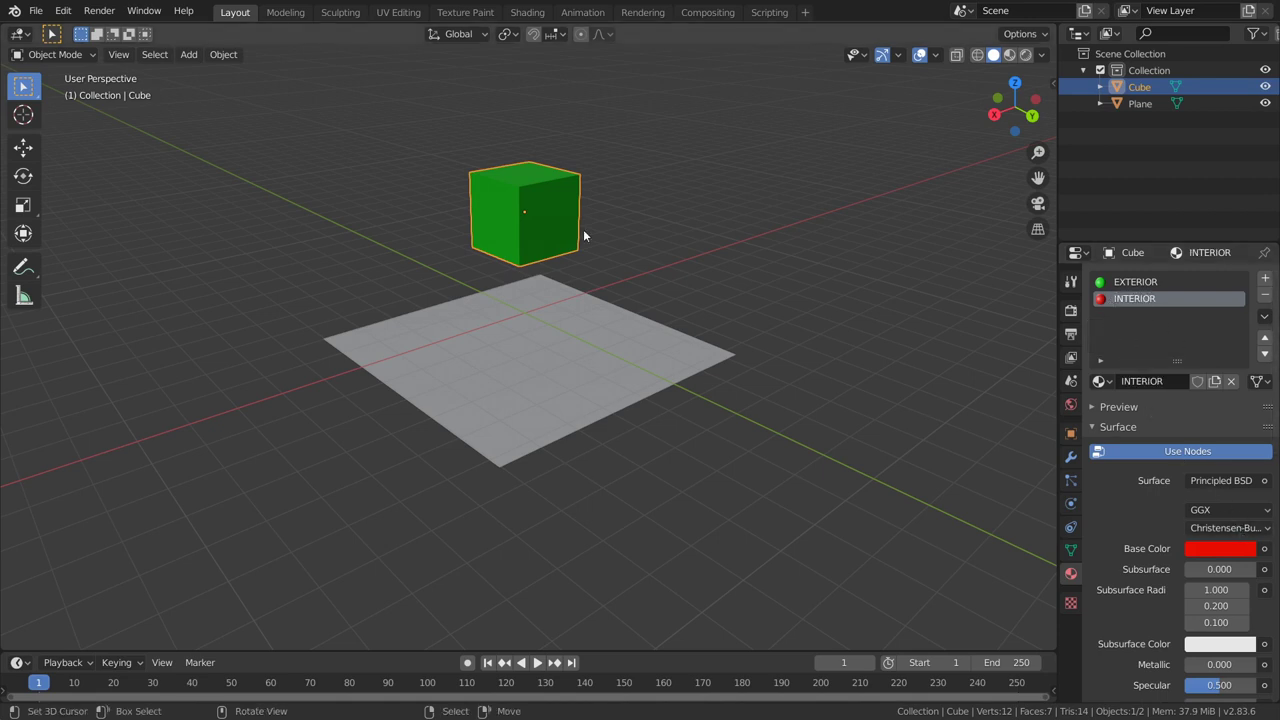
pyautogui.press('q')
pyautogui.click(583, 229)
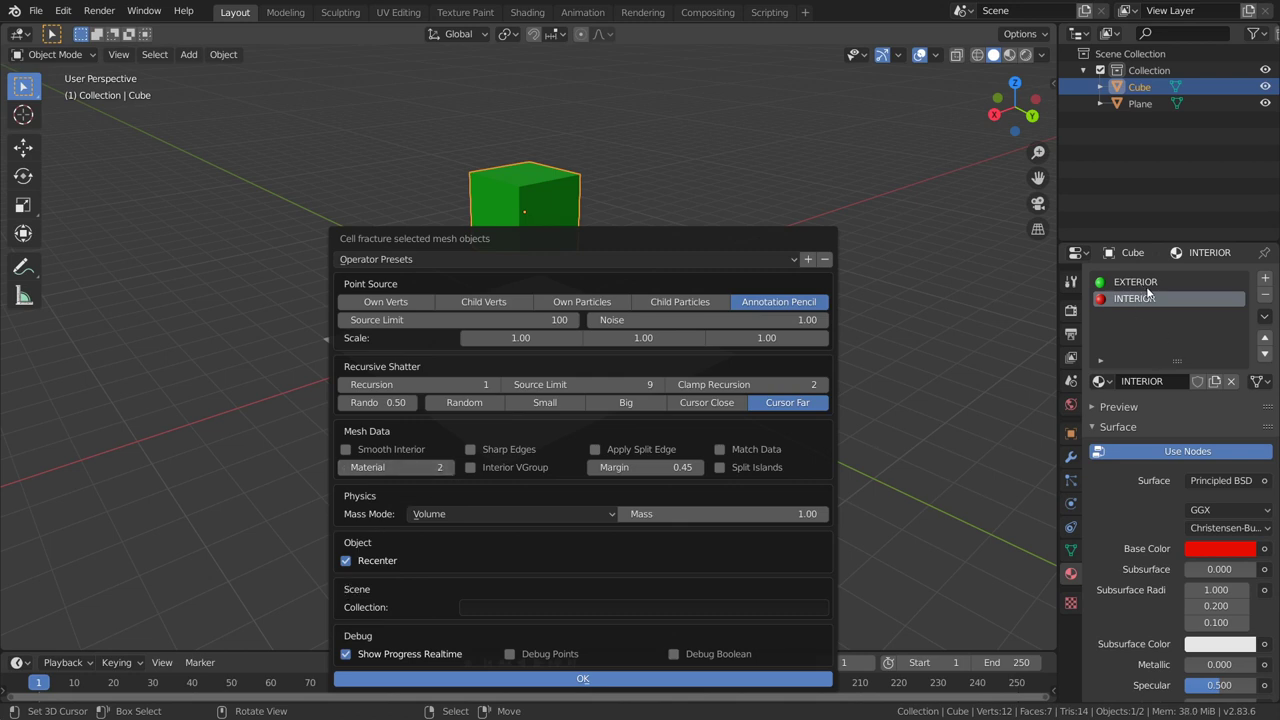
# - Move the Cell Fracture panel aside, rename the cube ORIGINAL, and reopen Cell Fracture
pyautogui.moveTo(727, 458); pyautogui.dragTo(759, 395)
pyautogui.moveTo(785, 387)
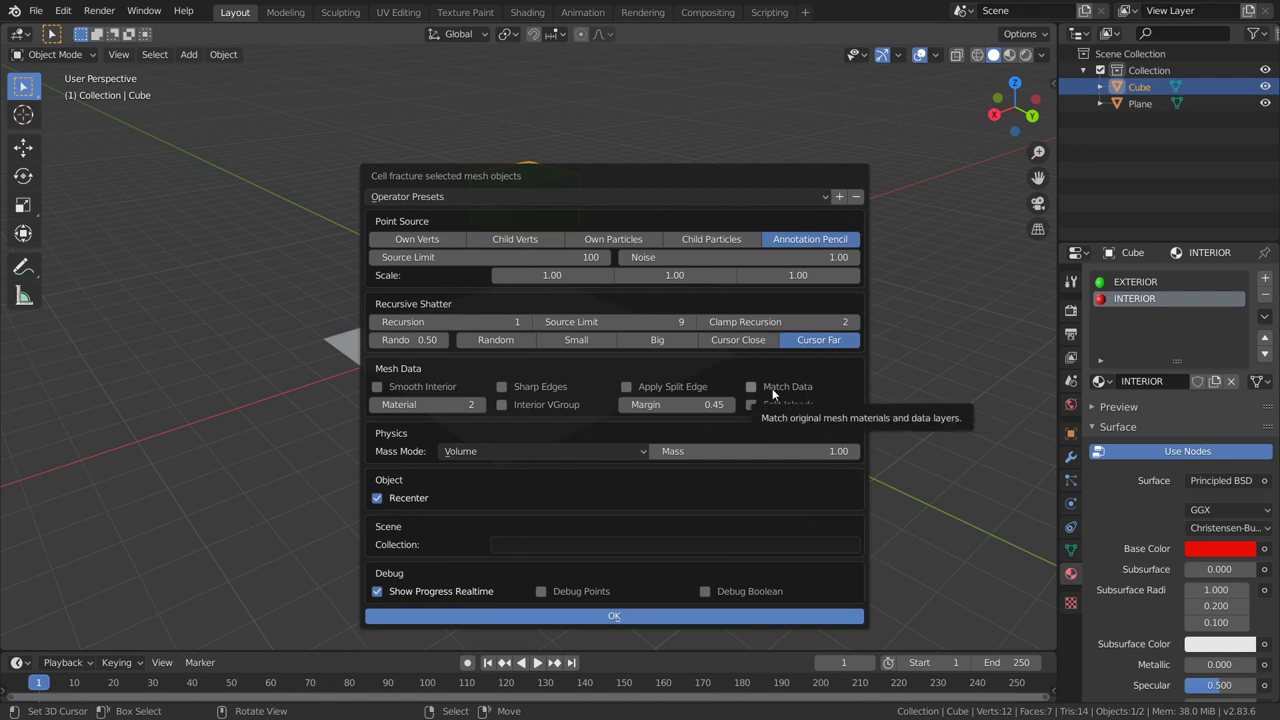
pyautogui.moveTo(748, 169); pyautogui.dragTo(458, 301)
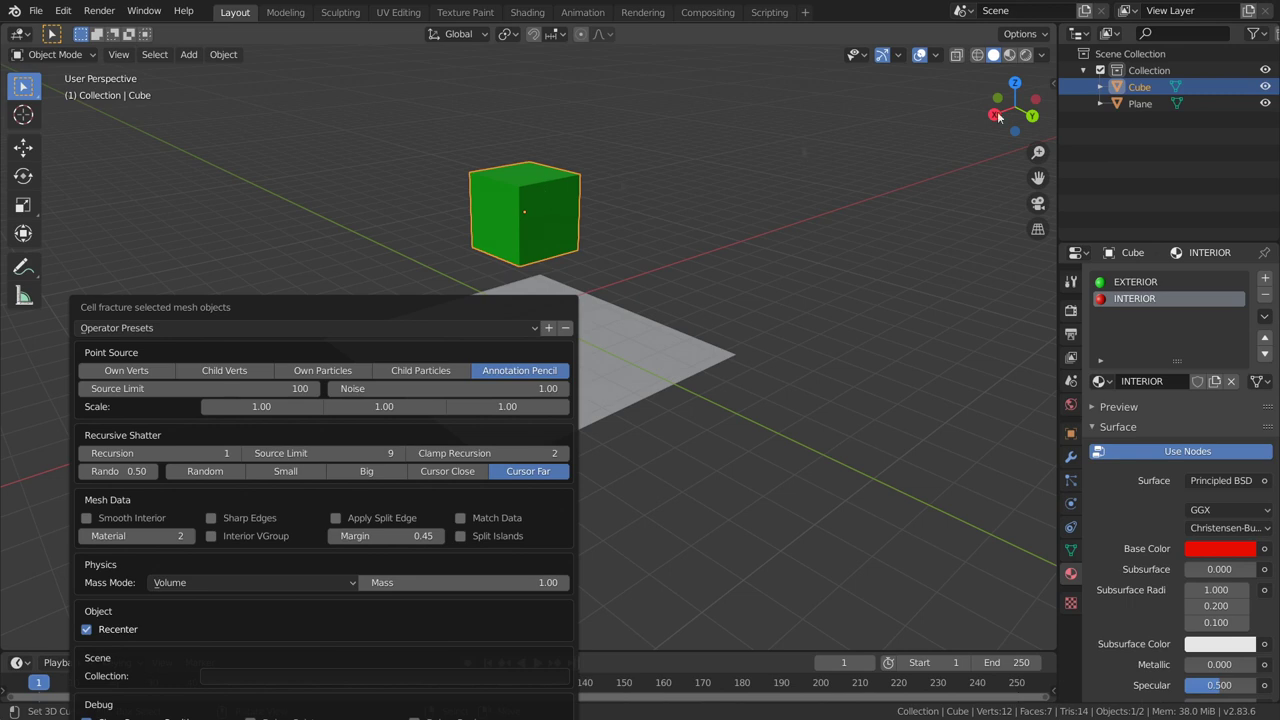
pyautogui.doubleClick(1139, 87)
pyautogui.write('ORIGINAL')
pyautogui.press('Return')
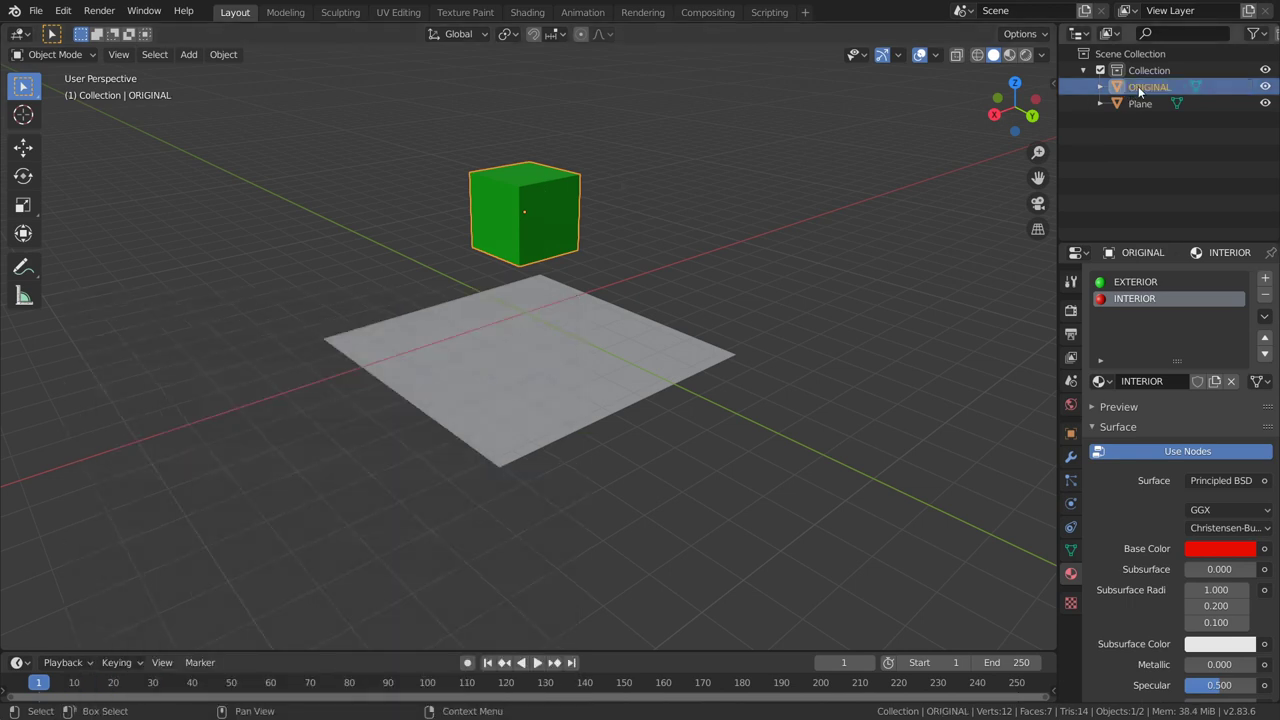
pyautogui.press('F3')
pyautogui.click(576, 189)
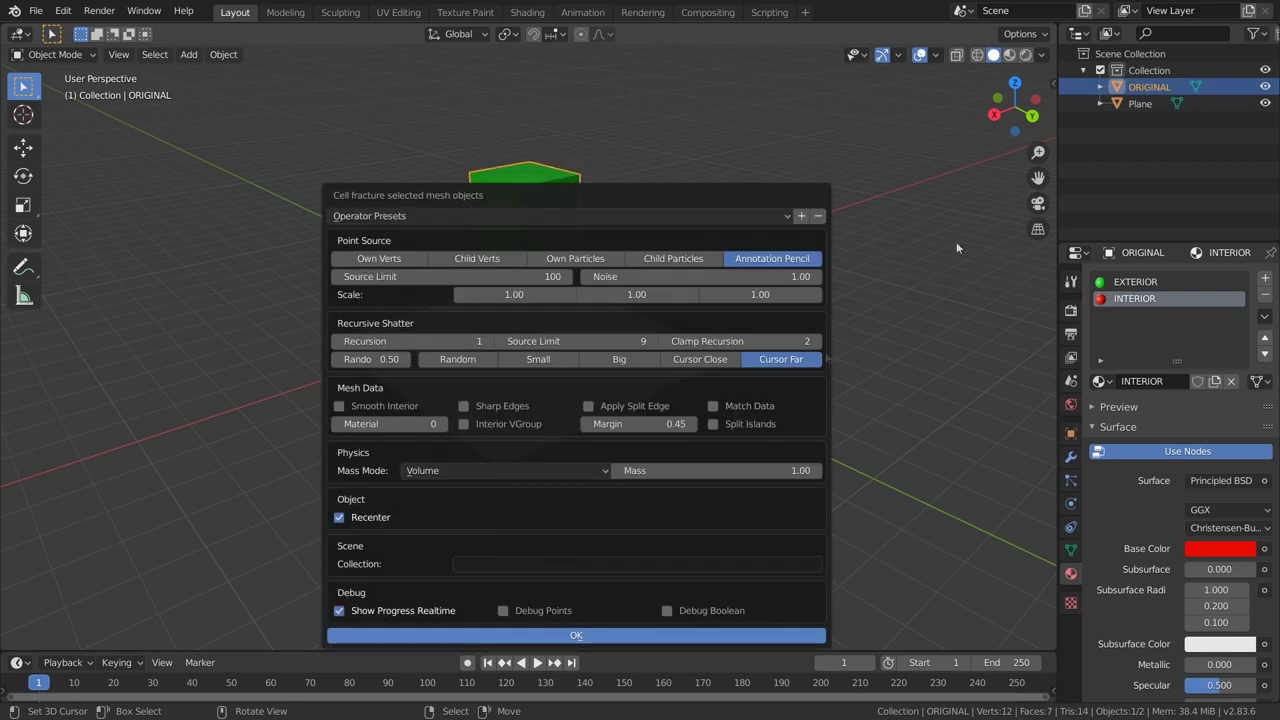
# - Fracture ORIGINAL with Match Data and interior material 2, then hide the original to view the pieces
pyautogui.moveTo(685, 199); pyautogui.dragTo(714, 94)
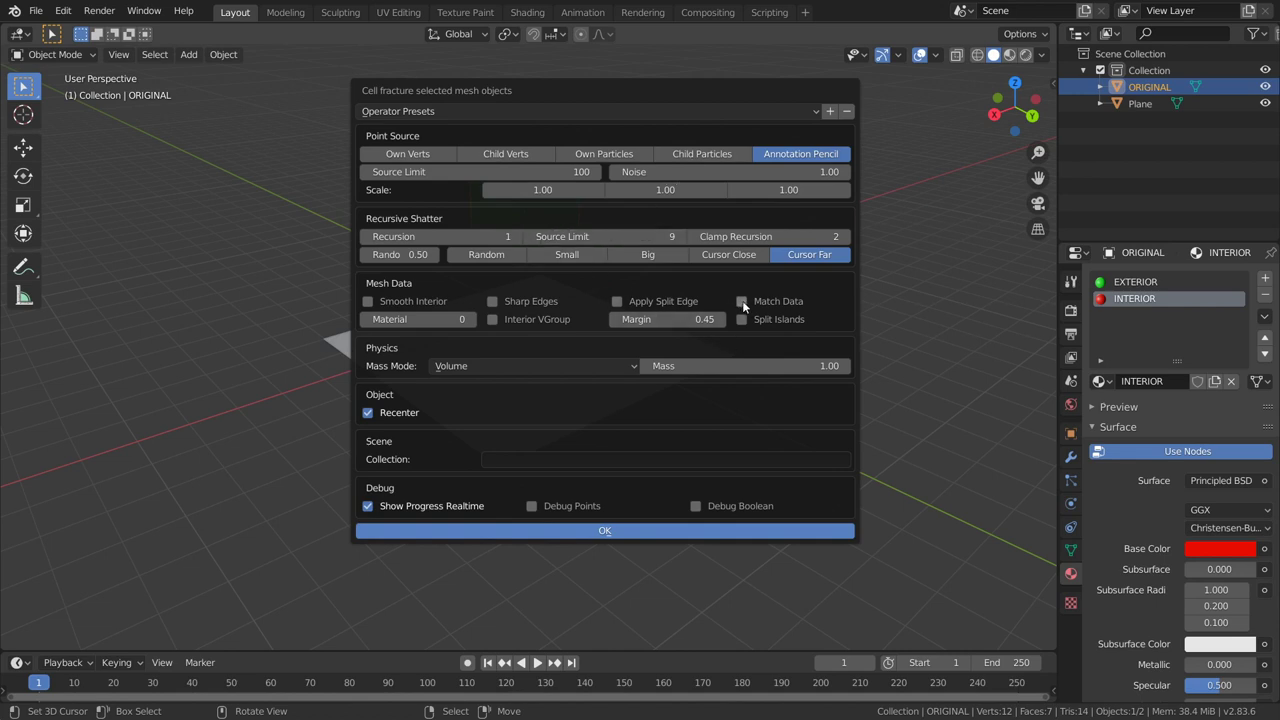
pyautogui.moveTo(778, 301)
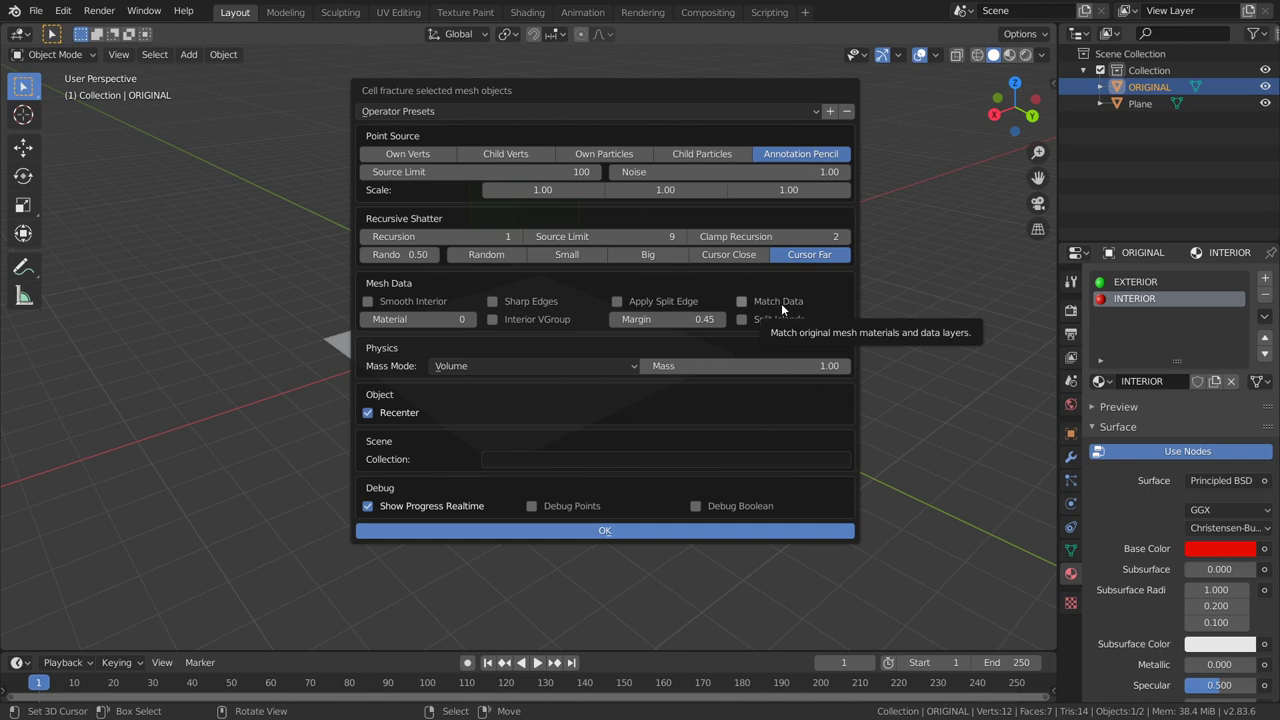
pyautogui.click(781, 303)
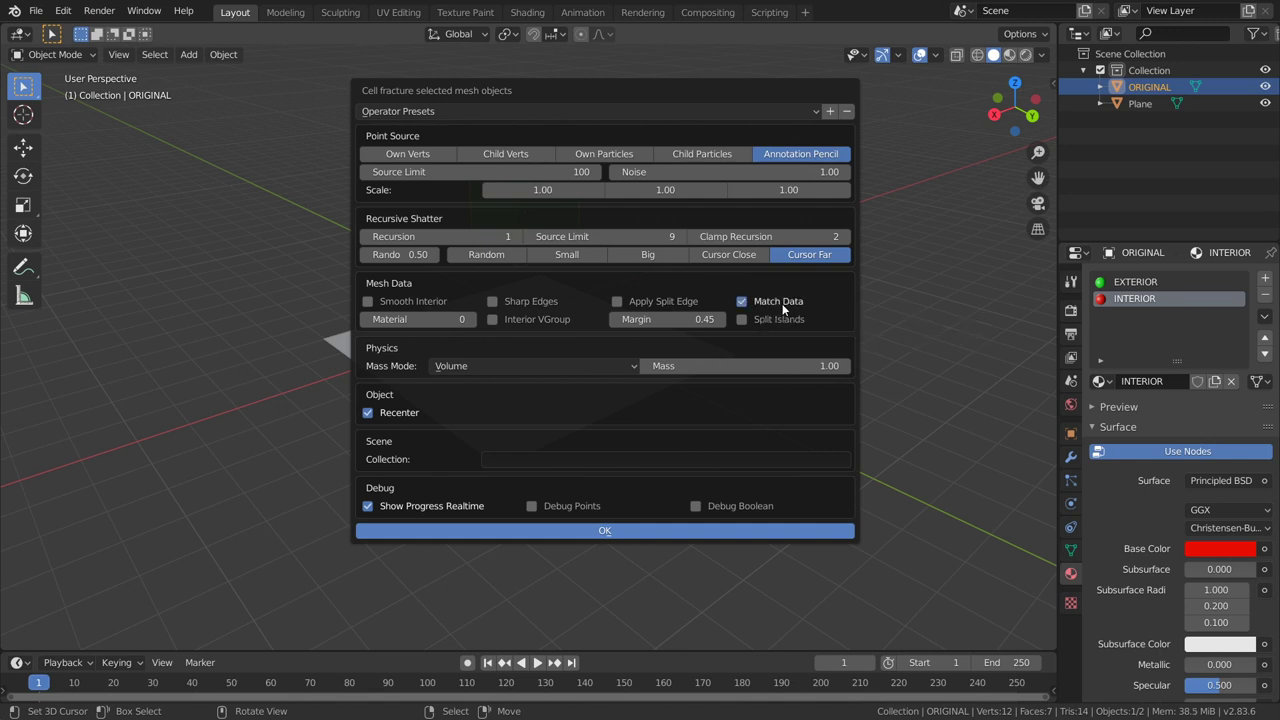
pyautogui.click(474, 319)
pyautogui.click(474, 319)
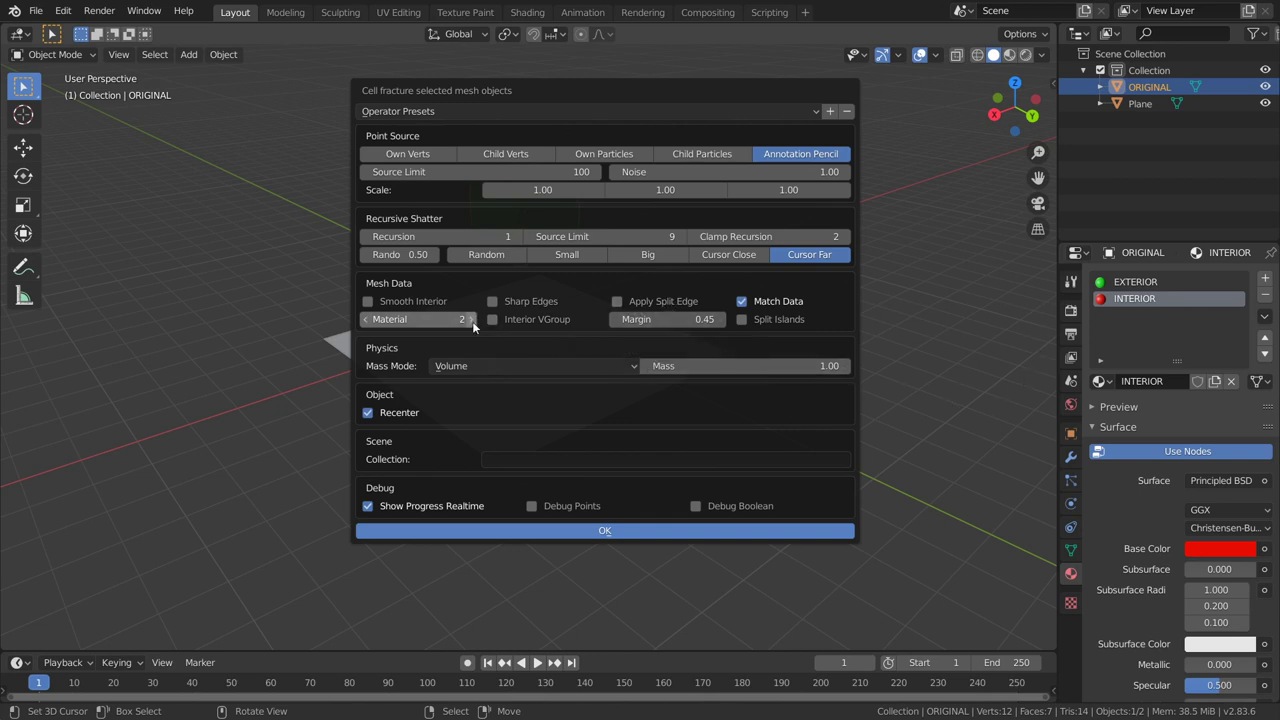
pyautogui.click(561, 530)
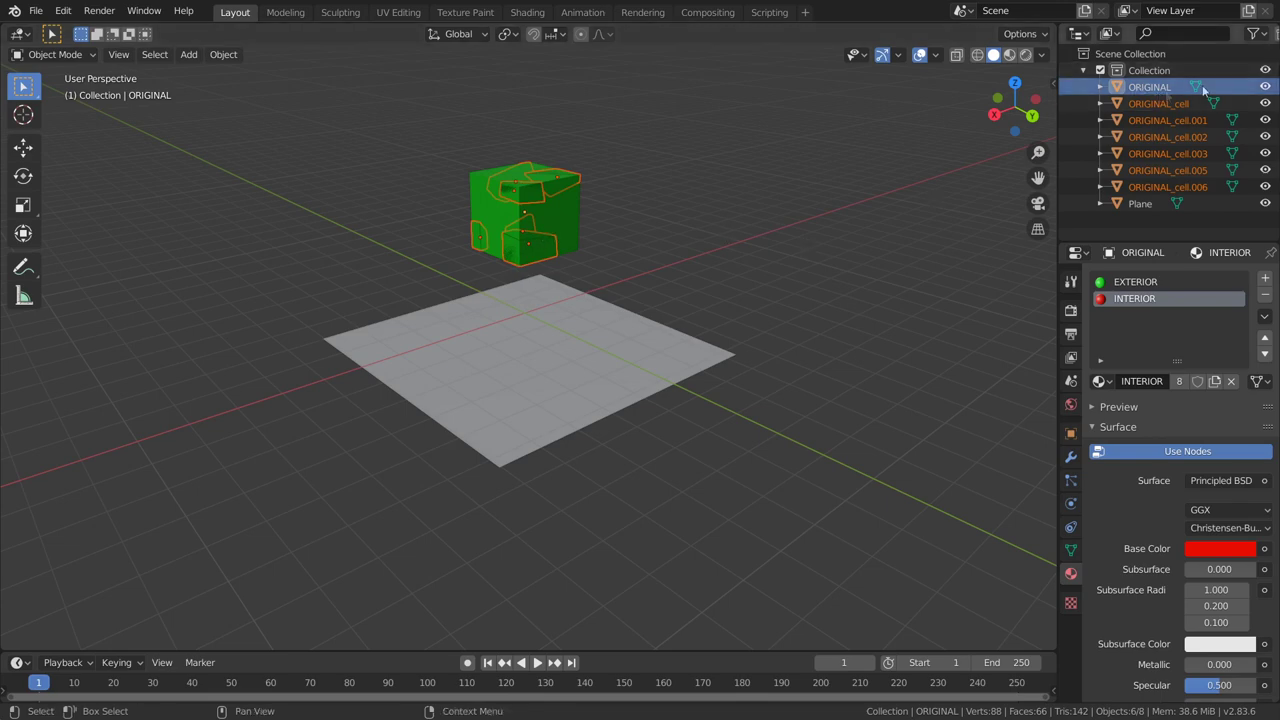
pyautogui.click(1265, 87)
pyautogui.moveTo(640, 260)
pyautogui.mouseDown(button='middle')
pyautogui.moveTo(752, 198)
pyautogui.moveTo(299, 161)
pyautogui.moveTo(404, 174)
pyautogui.moveTo(679, 166)
pyautogui.moveTo(583, 216)
pyautogui.mouseUp(button='middle')
# - Undo the fracture, reopen Cell Fracture and set the interior material to 0
pyautogui.hotkey('ctrl', 'z')
pyautogui.press('q')
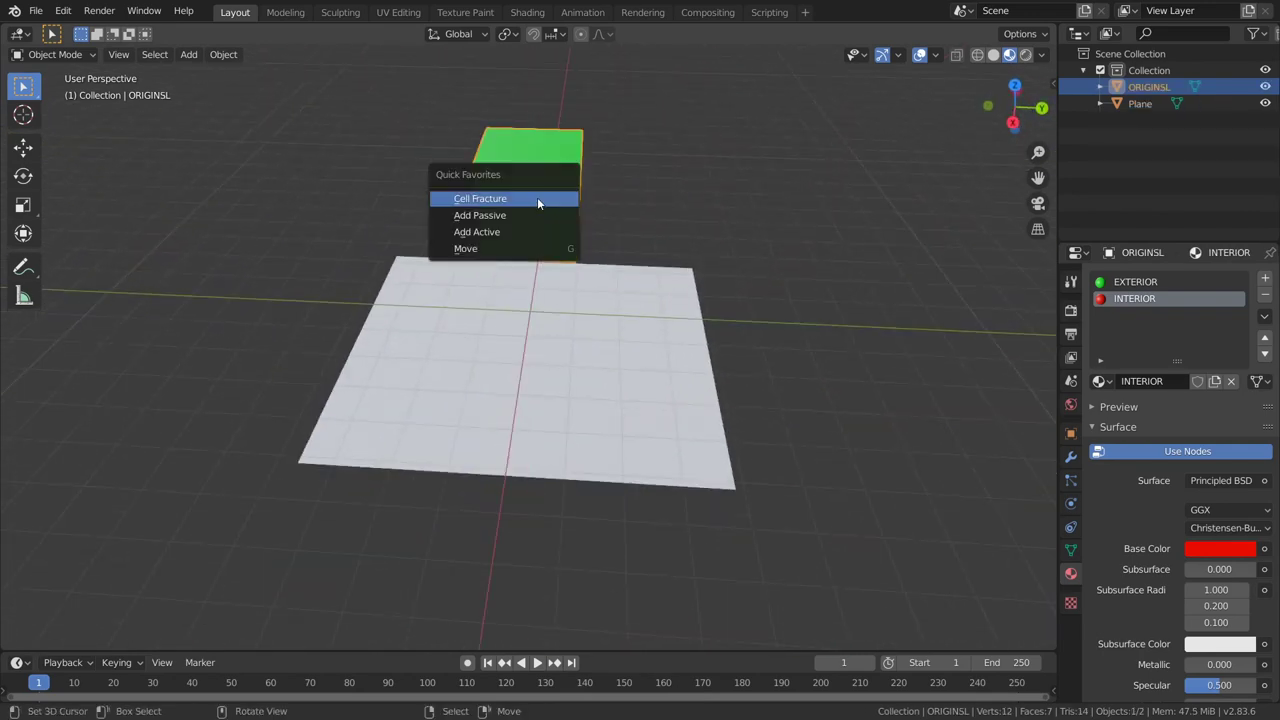
pyautogui.click(537, 199)
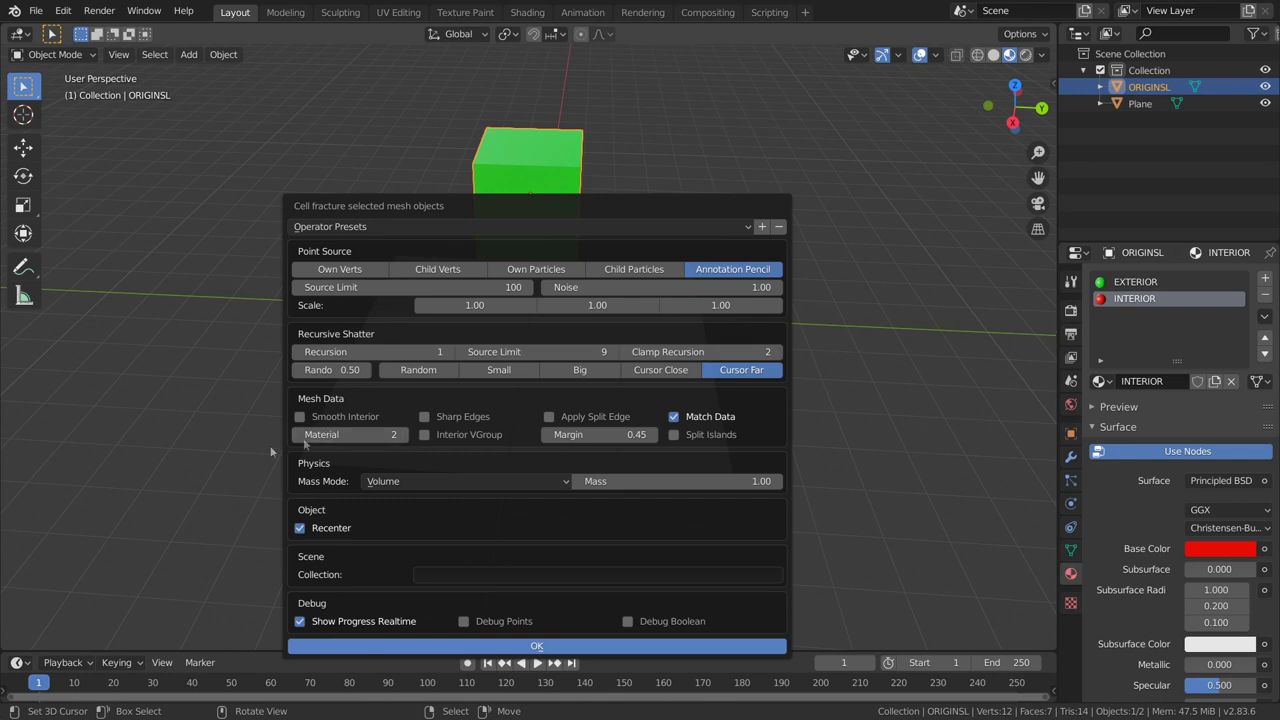
pyautogui.click(349, 434)
pyautogui.write('42')
pyautogui.press('Return')
pyautogui.moveTo(368, 438); pyautogui.dragTo(368, 440)
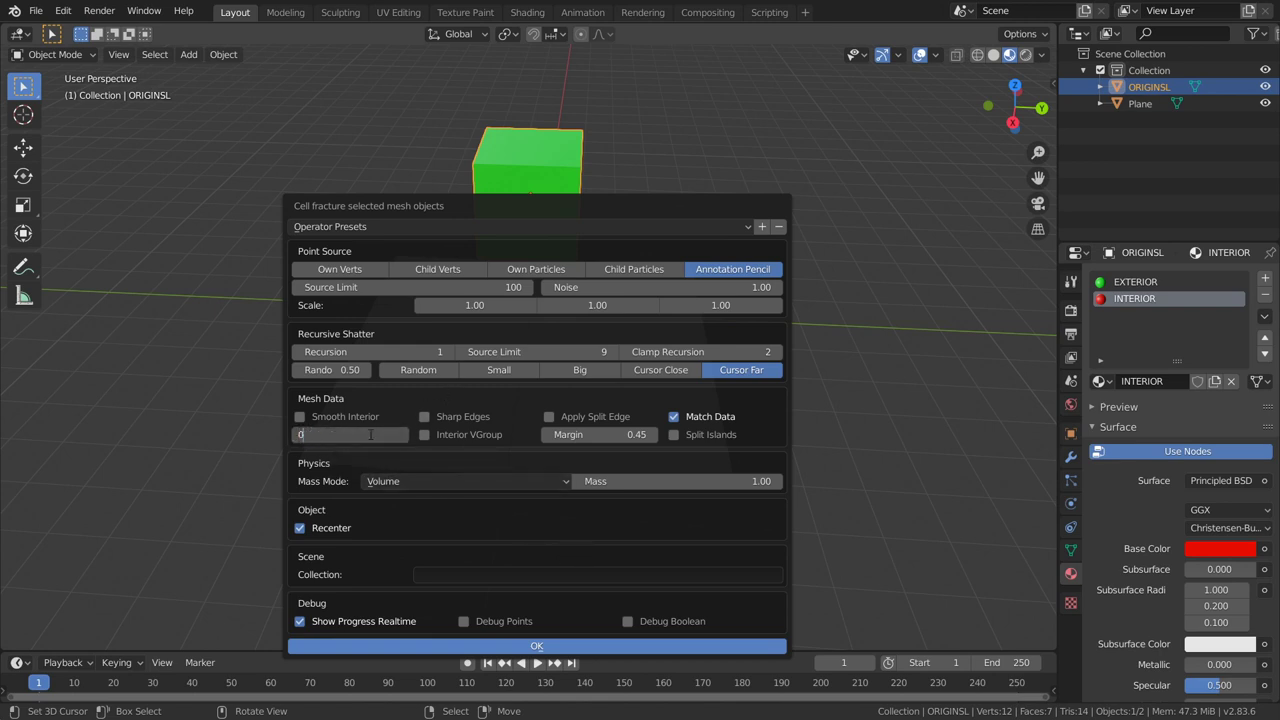
pyautogui.press('Return')
# - Set Mass Mode to Uniform, run the fracture, then undo it
pyautogui.click(530, 480)
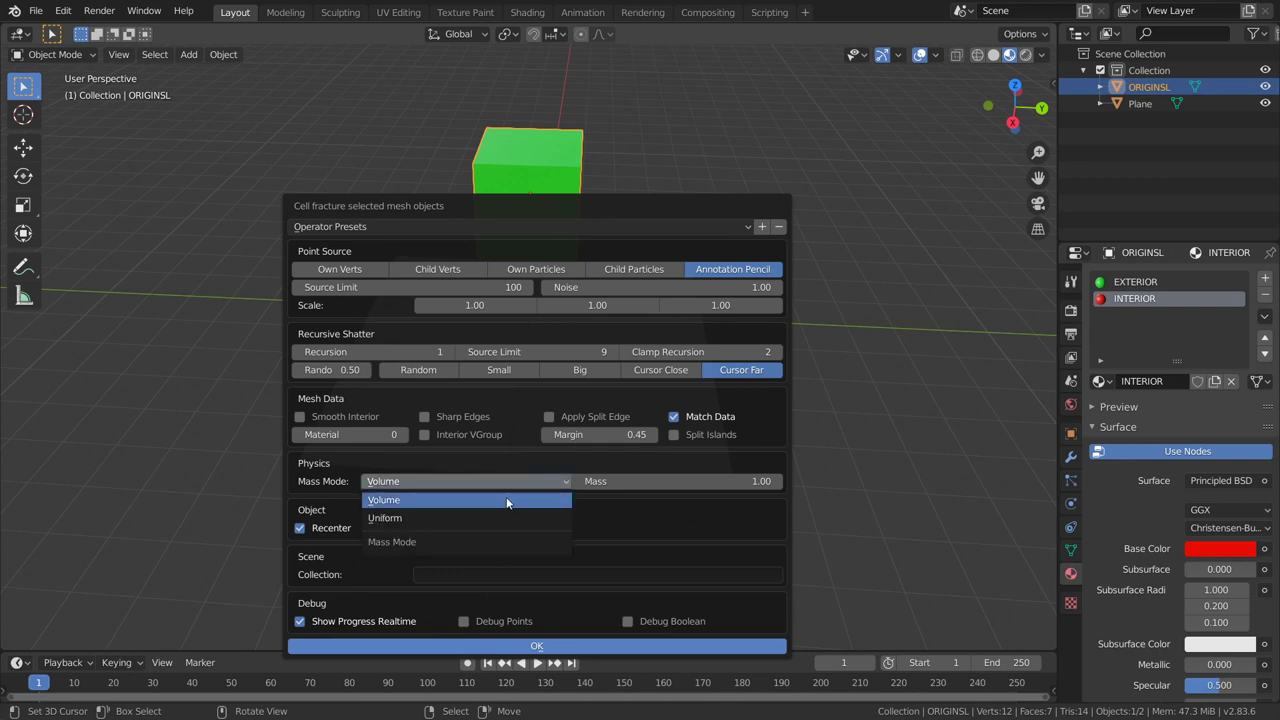
pyautogui.click(484, 519)
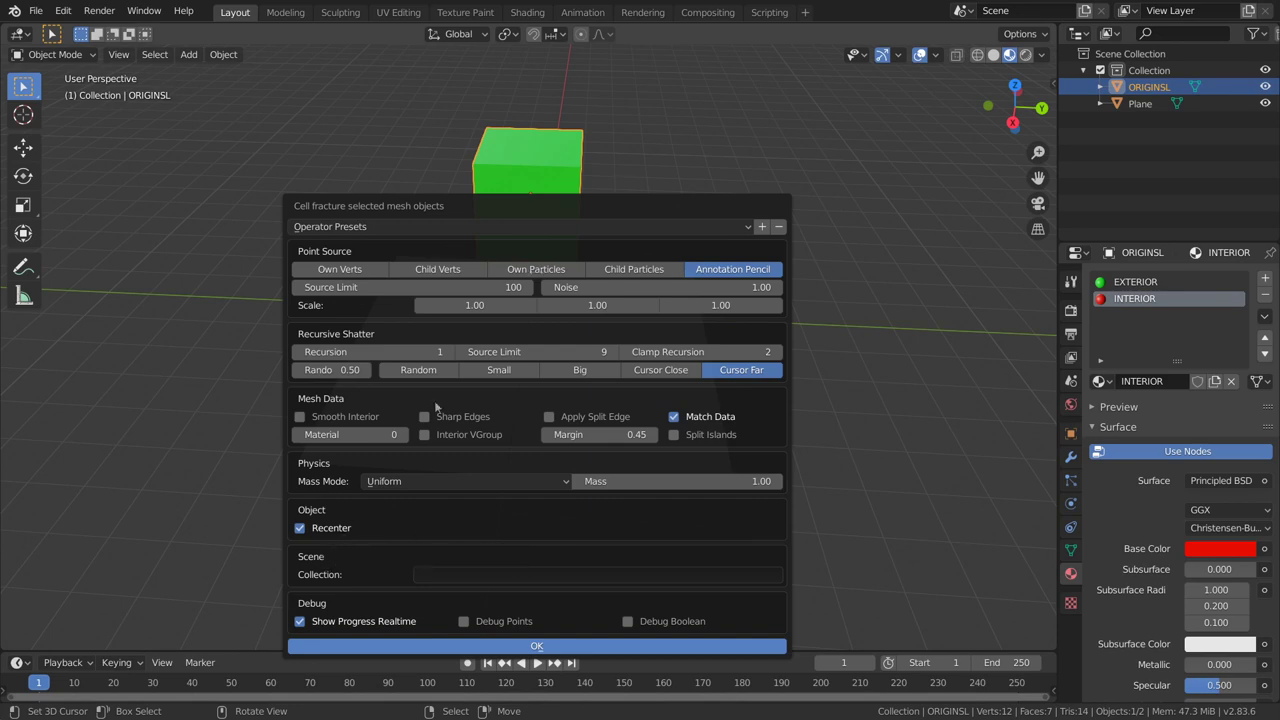
pyautogui.moveTo(622, 205); pyautogui.dragTo(460, 340)
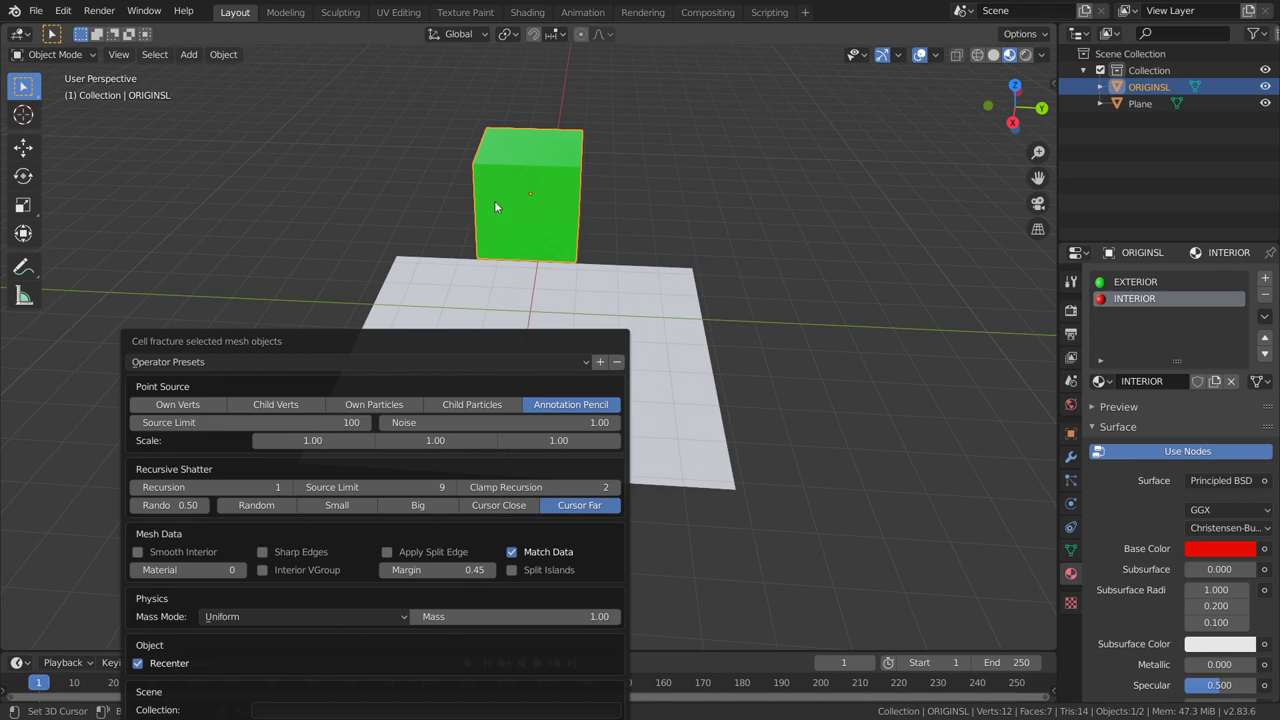
pyautogui.moveTo(159, 647); pyautogui.dragTo(475, 566)
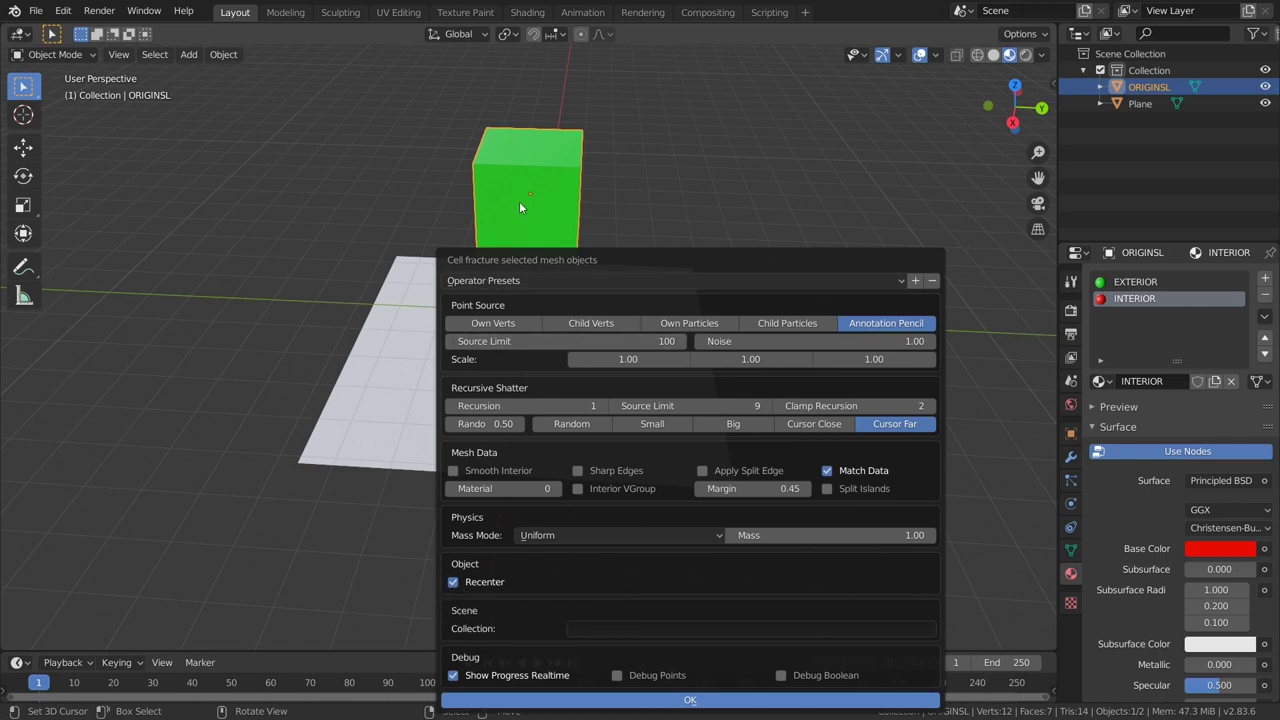
pyautogui.click(453, 582)
pyautogui.click(453, 582)
pyautogui.moveTo(744, 251); pyautogui.dragTo(680, 94)
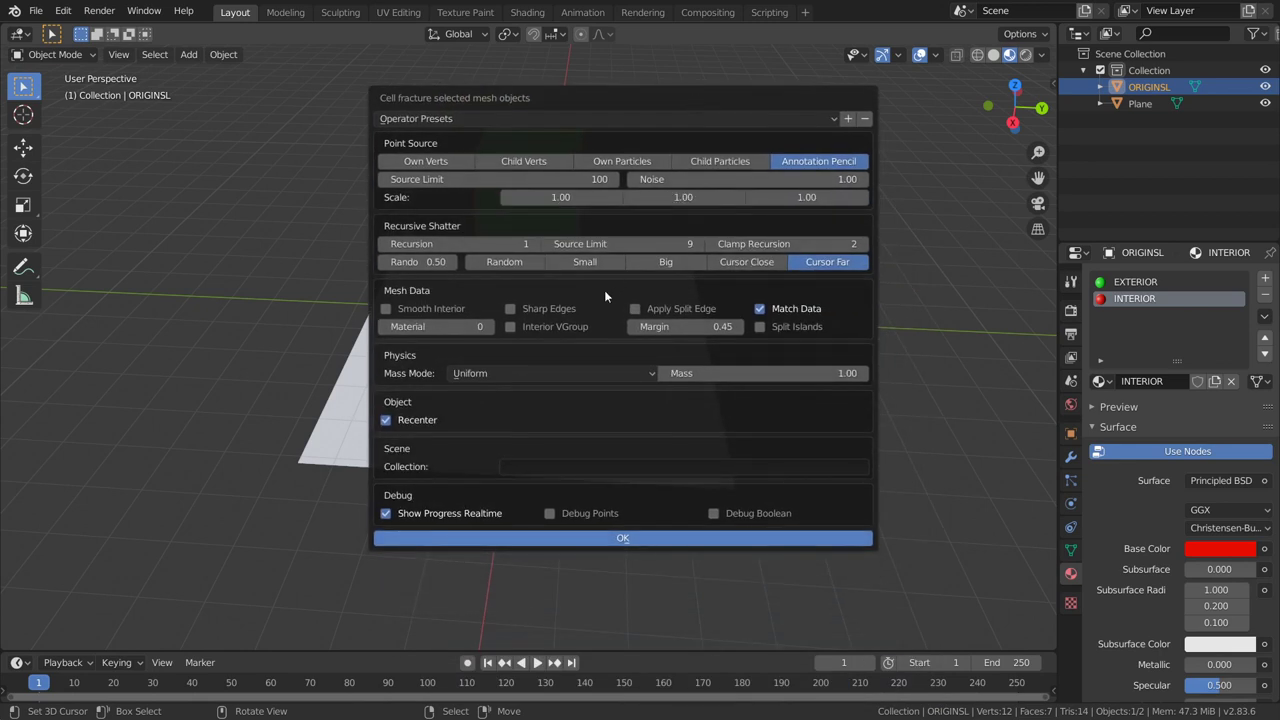
pyautogui.click(576, 464)
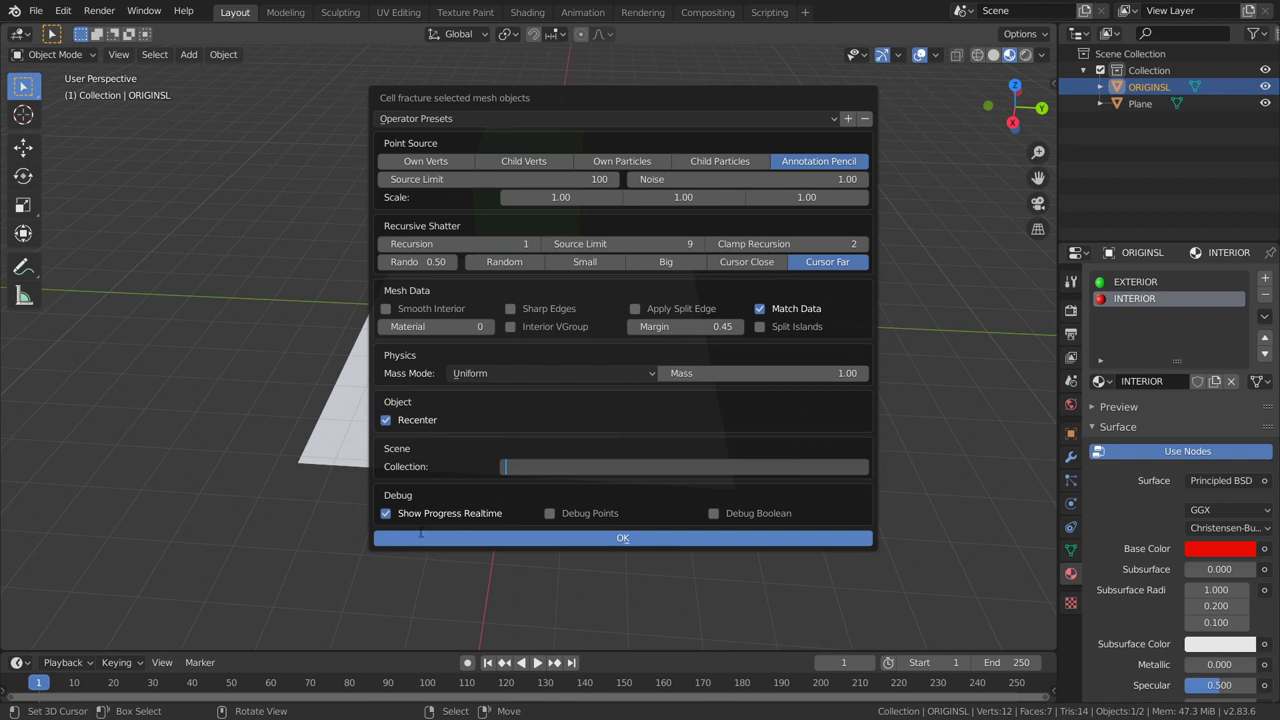
pyautogui.click(586, 540)
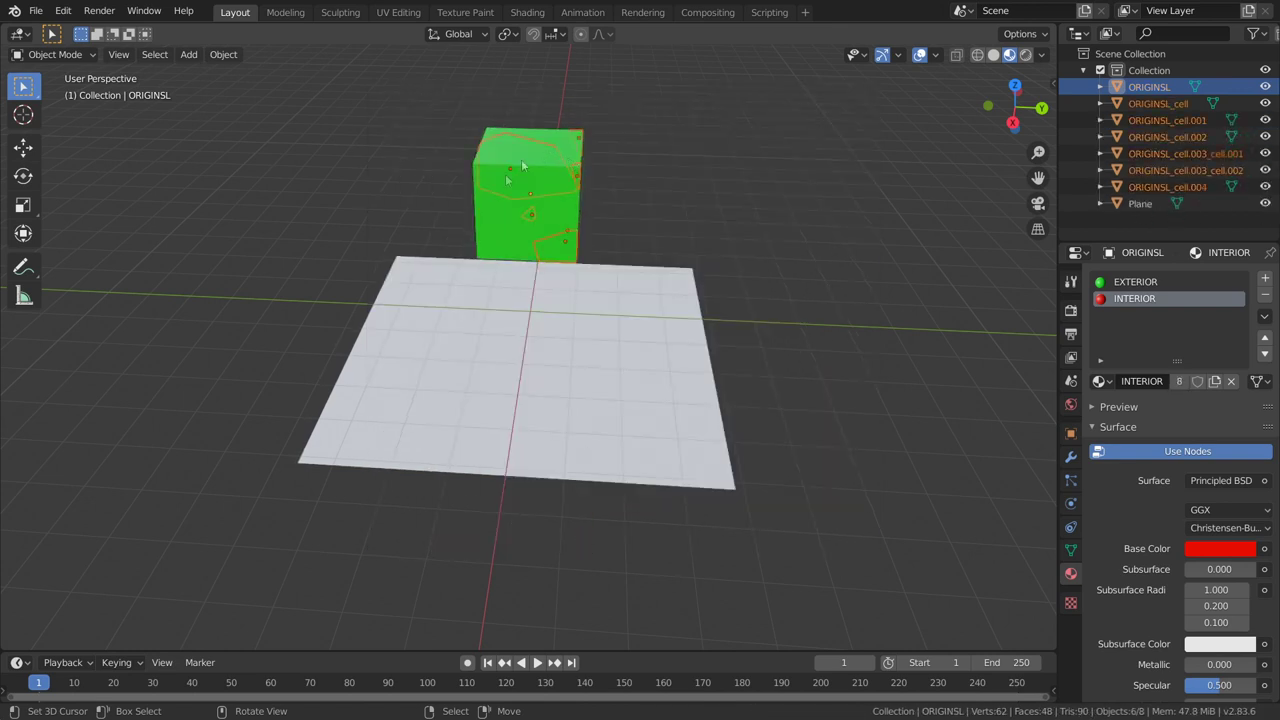
pyautogui.hotkey('ctrl', 'z')
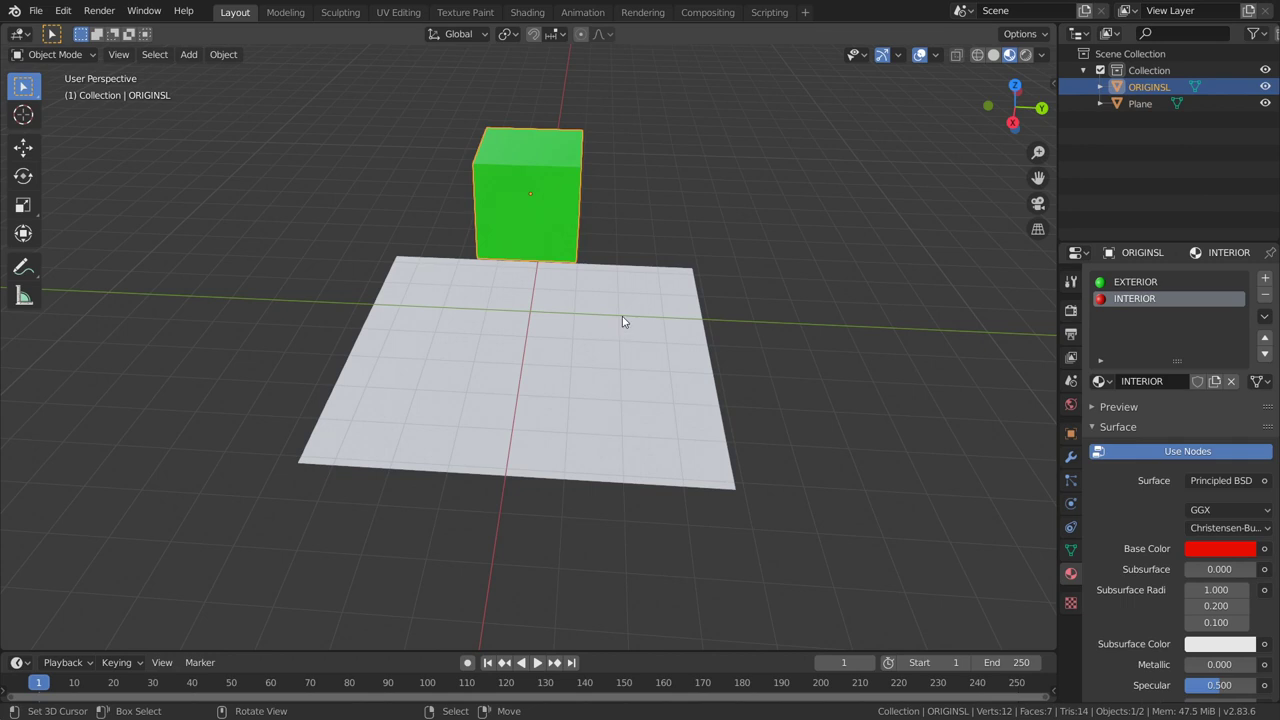
# - Run a Cell Fracture with real-time progress turned off, then undo it
pyautogui.press('q')
pyautogui.click(620, 317)
pyautogui.click(353, 677)
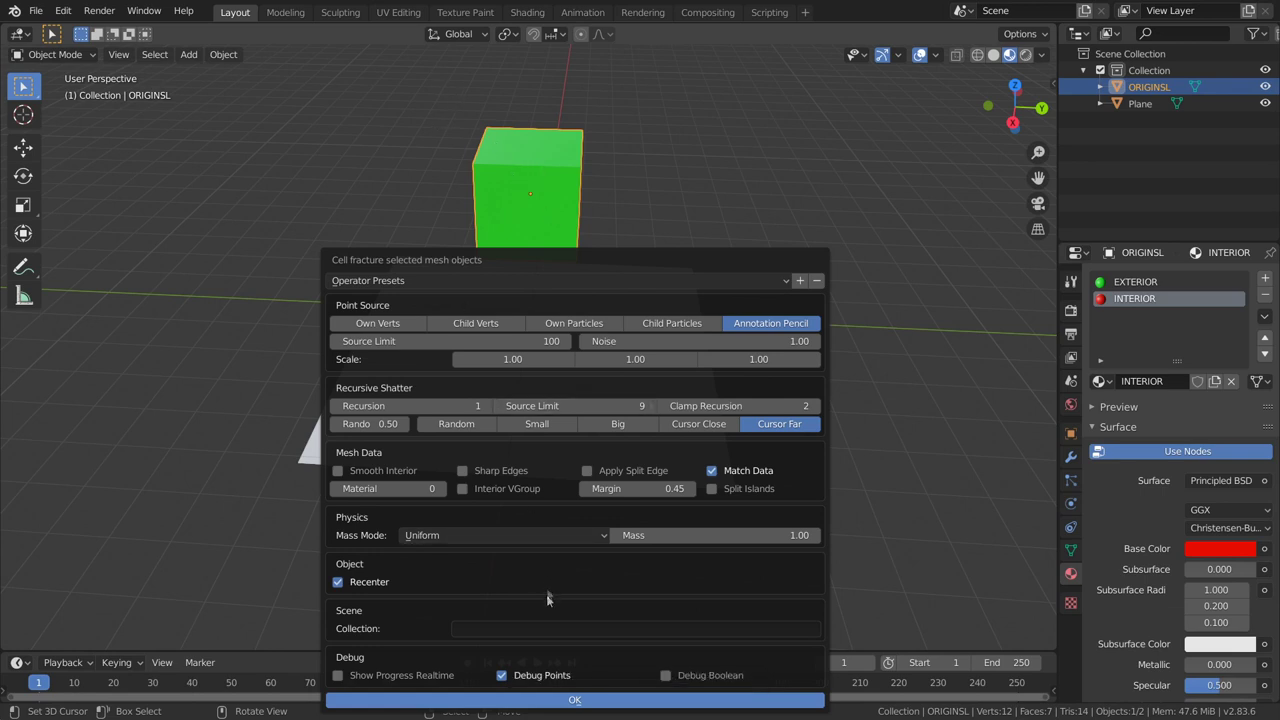
pyautogui.click(566, 701)
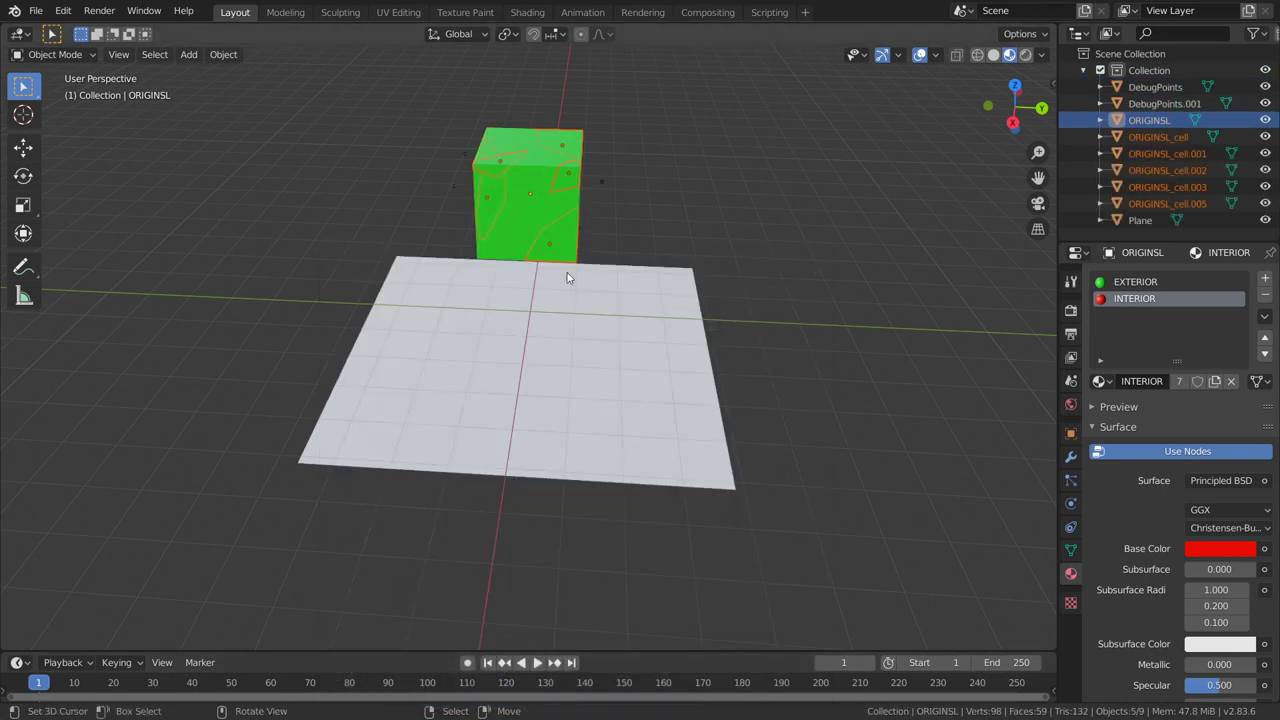
pyautogui.hotkey('ctrl', 'z')
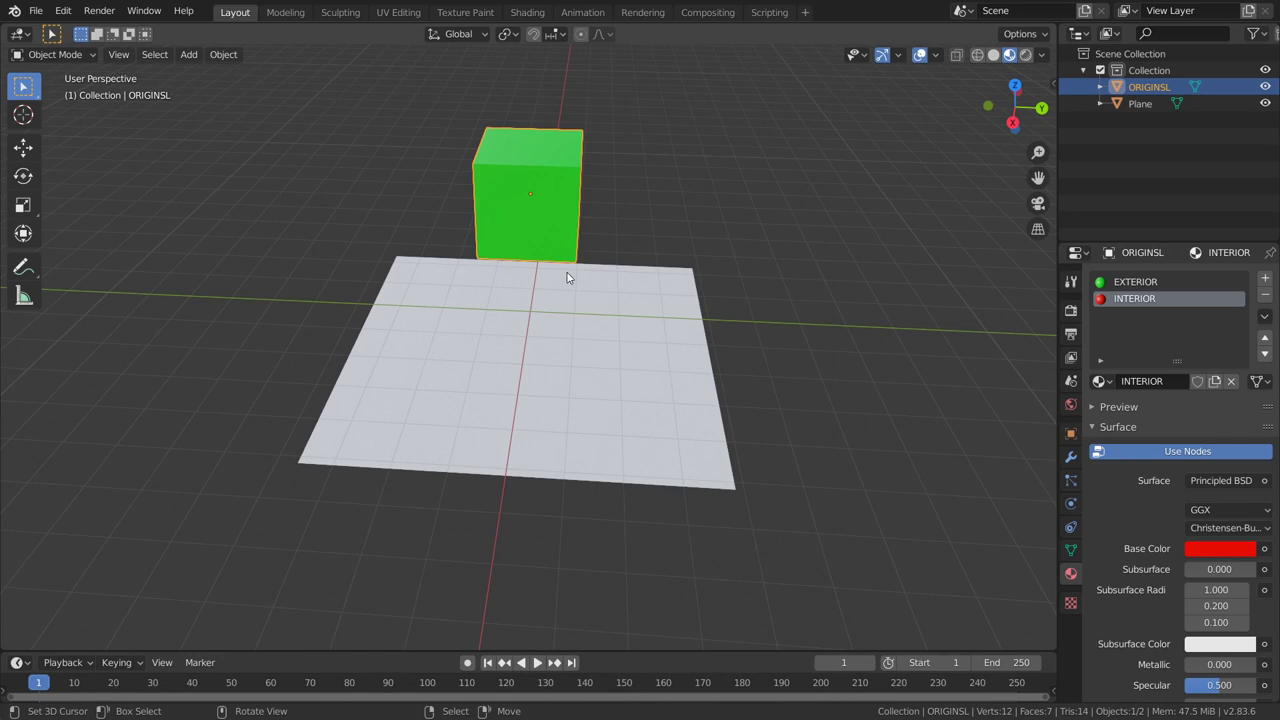
# - Fracture the cube with Margin 0.00, Debug Boolean and real-time progress on, Debug Points off
pyautogui.press('q')
pyautogui.click(566, 271)
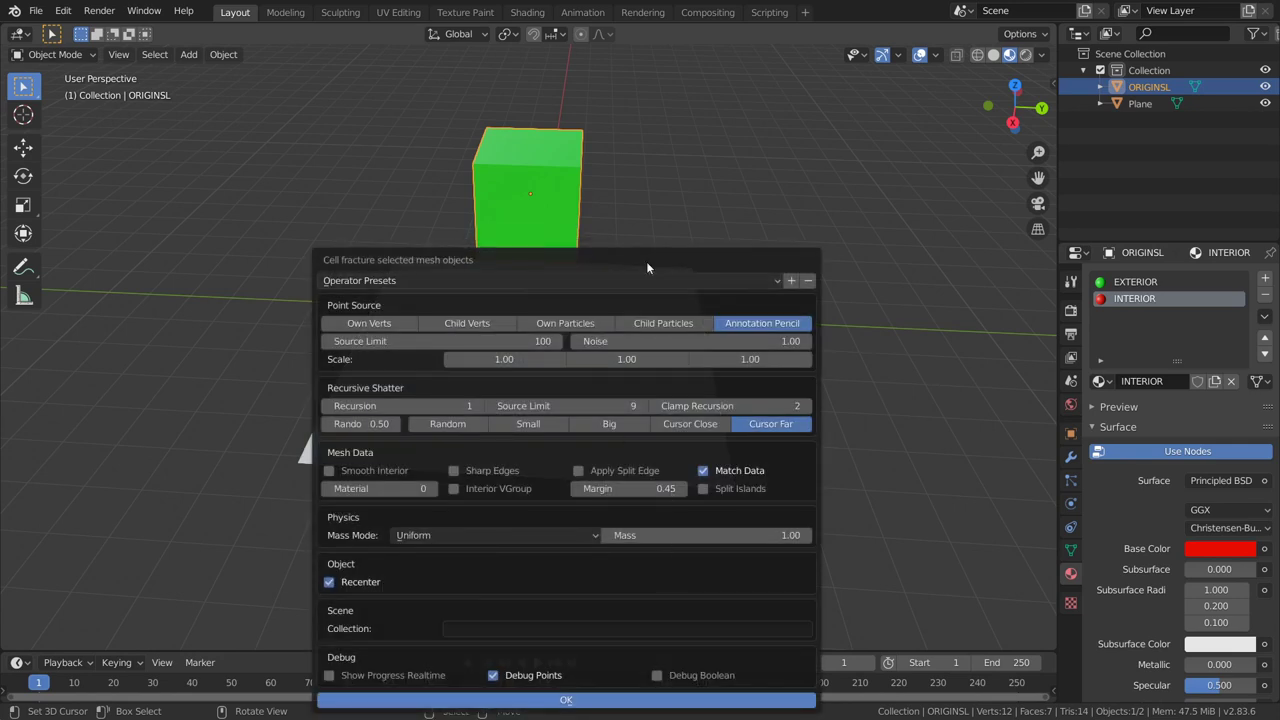
pyautogui.moveTo(648, 270); pyautogui.dragTo(694, 104)
pyautogui.click(704, 514)
pyautogui.moveTo(677, 327)
pyautogui.moveTo(715, 326); pyautogui.dragTo(640, 326)
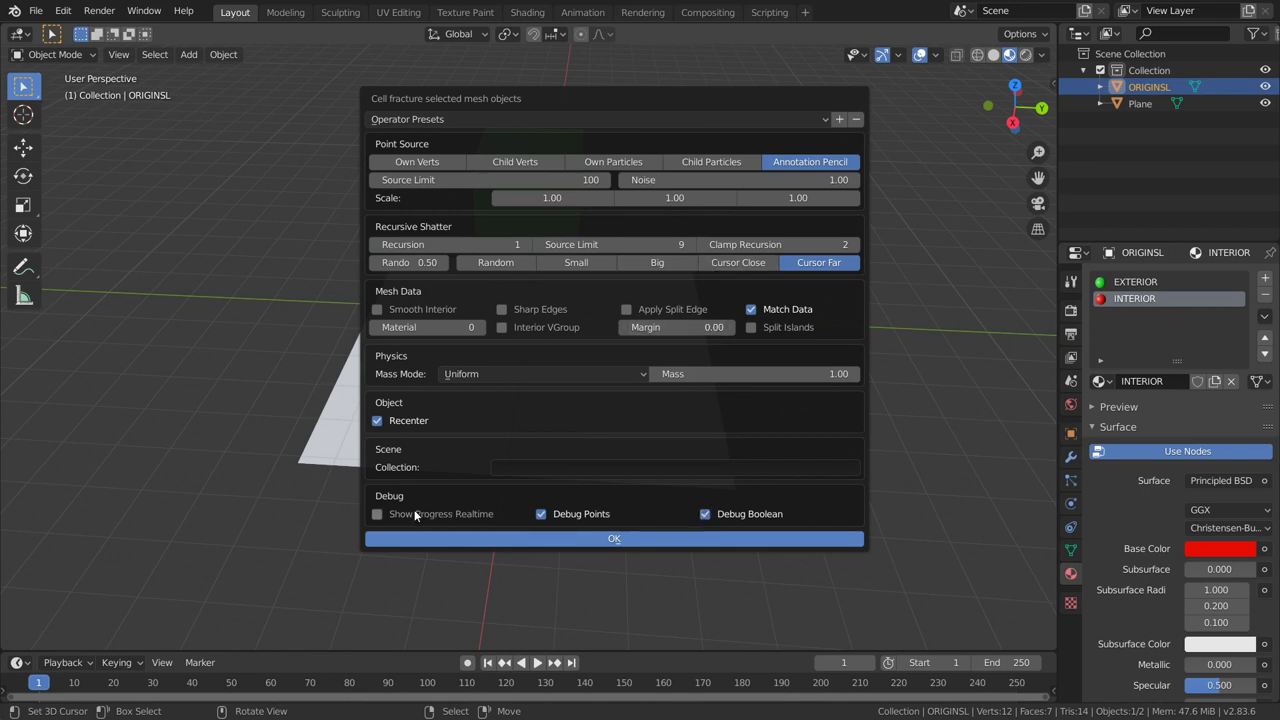
pyautogui.click(377, 514)
pyautogui.click(541, 514)
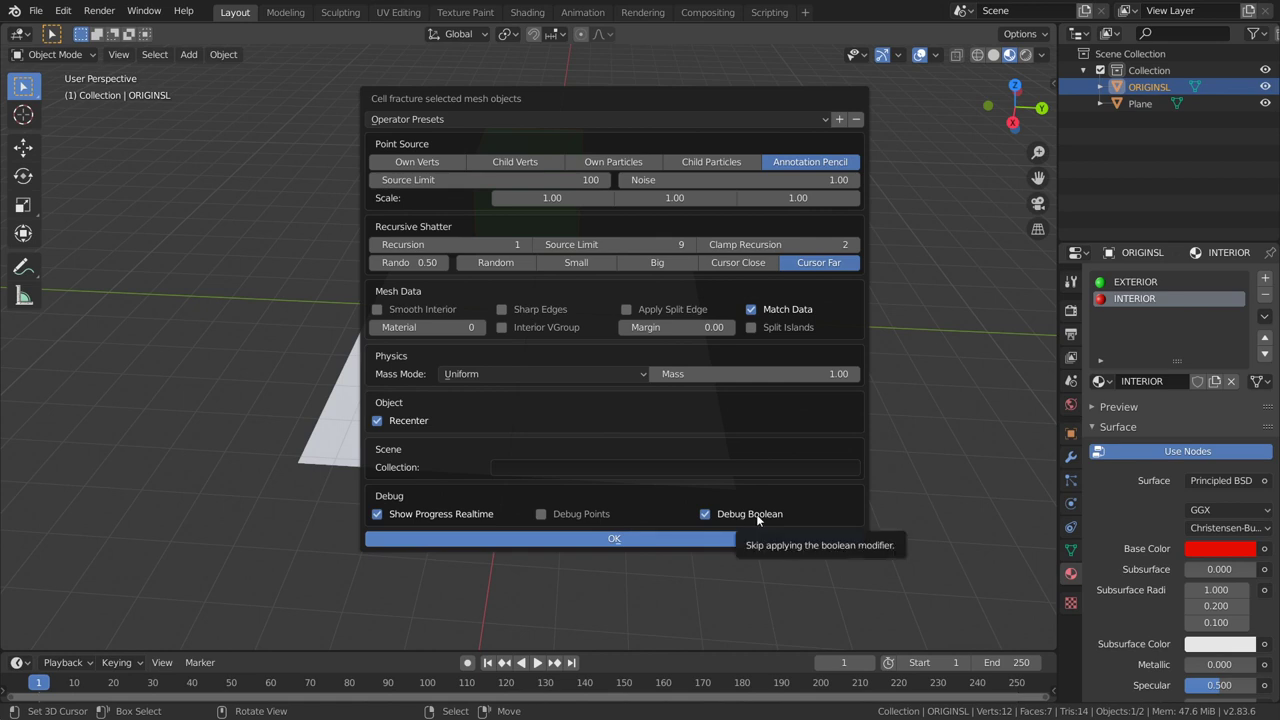
pyautogui.click(620, 534)
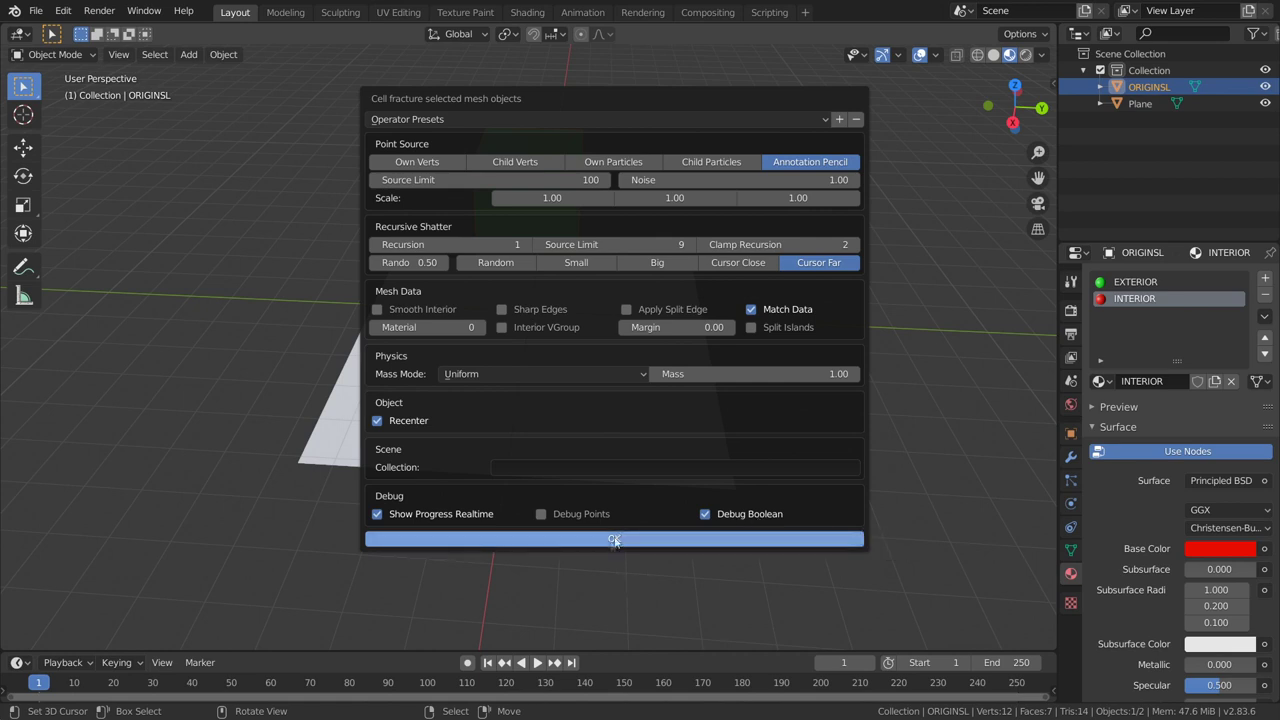
pyautogui.moveTo(610, 270); pyautogui.dragTo(516, 247, button='middle')
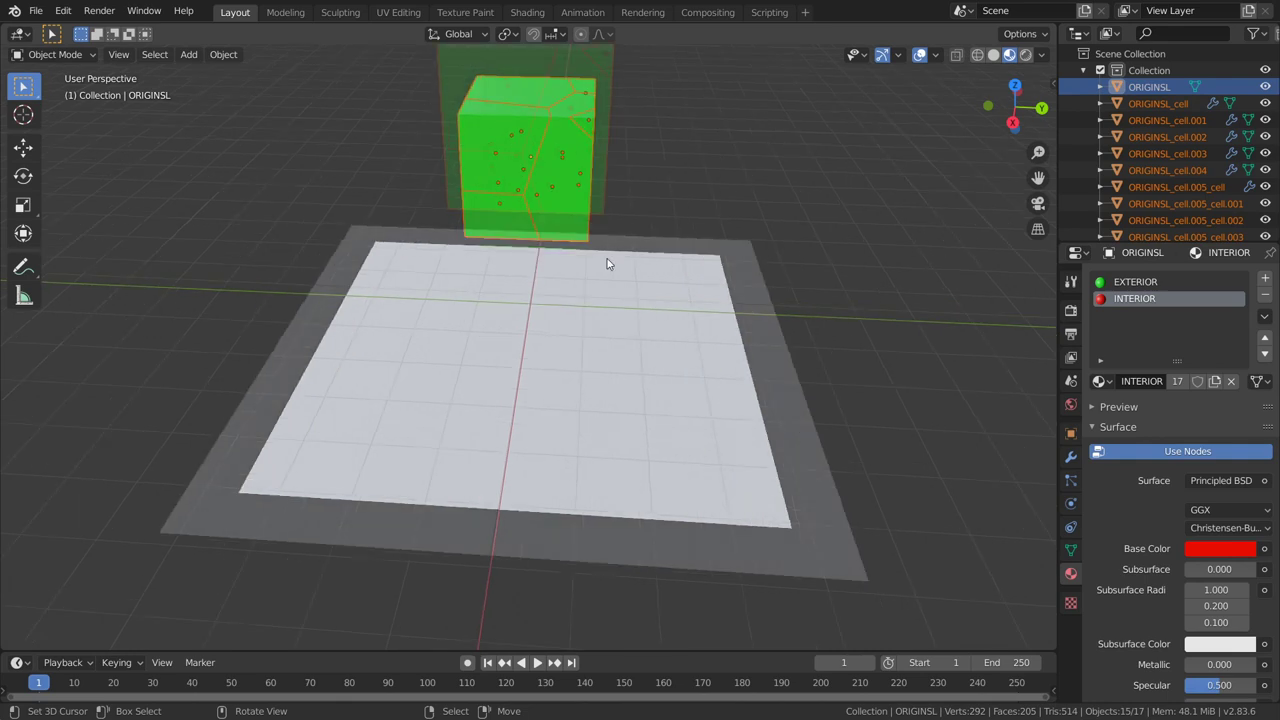
# - Make the fractured pieces active rigid bodies and play their fall
pyautogui.scroll(-4, 520, 240)
pyautogui.press('q')
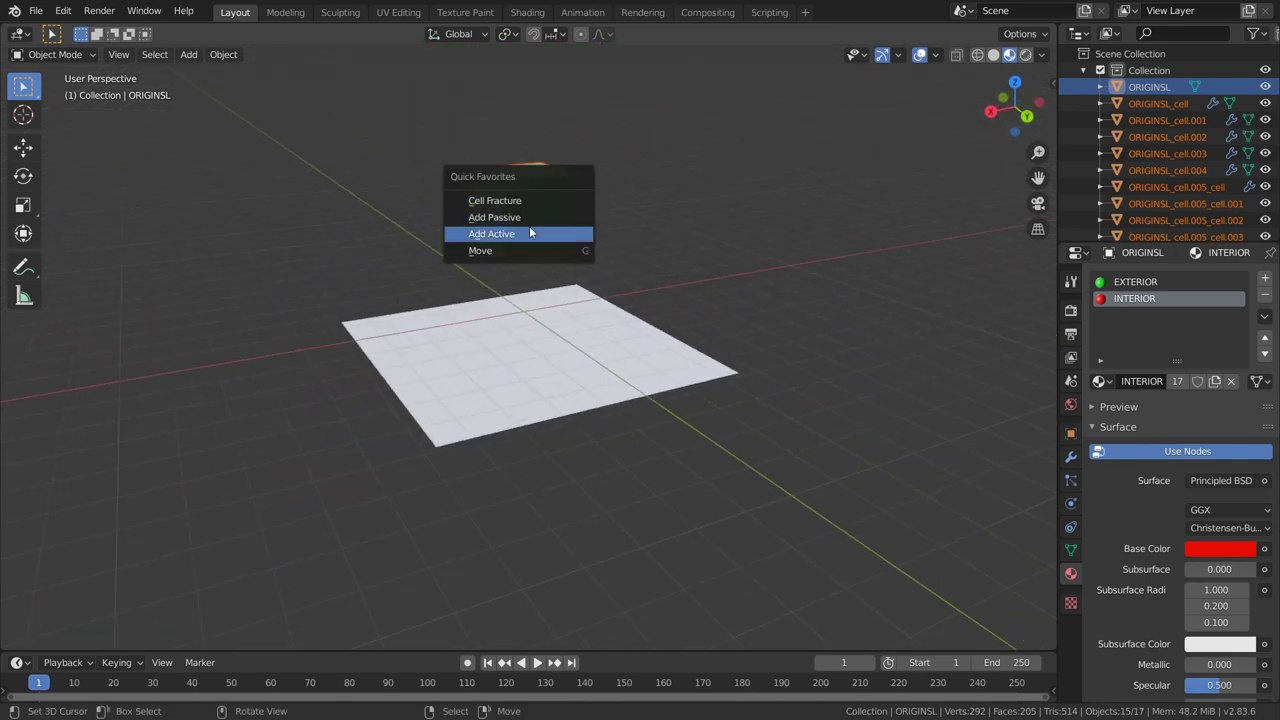
pyautogui.click(530, 233)
pyautogui.press('space')
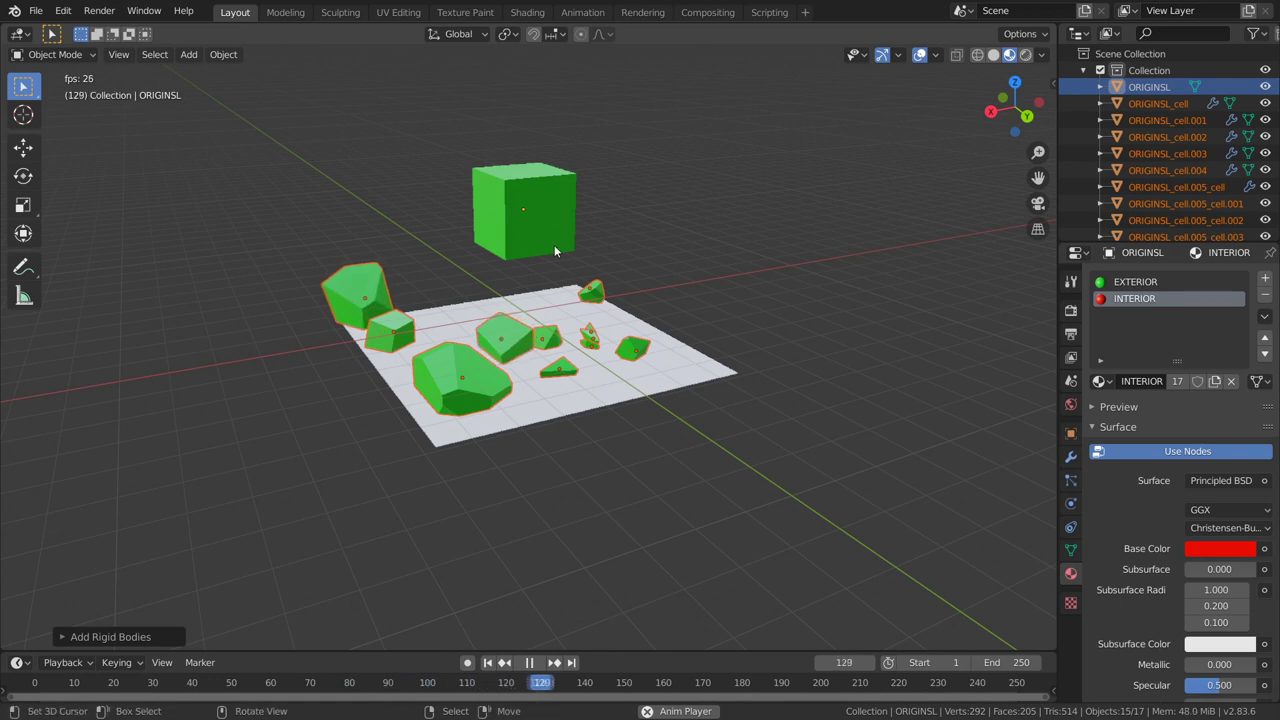
pyautogui.press('space')
# - Hide ORIGINSL, replay the simulation from the start, then undo and select the intact cube
pyautogui.click(535, 218)
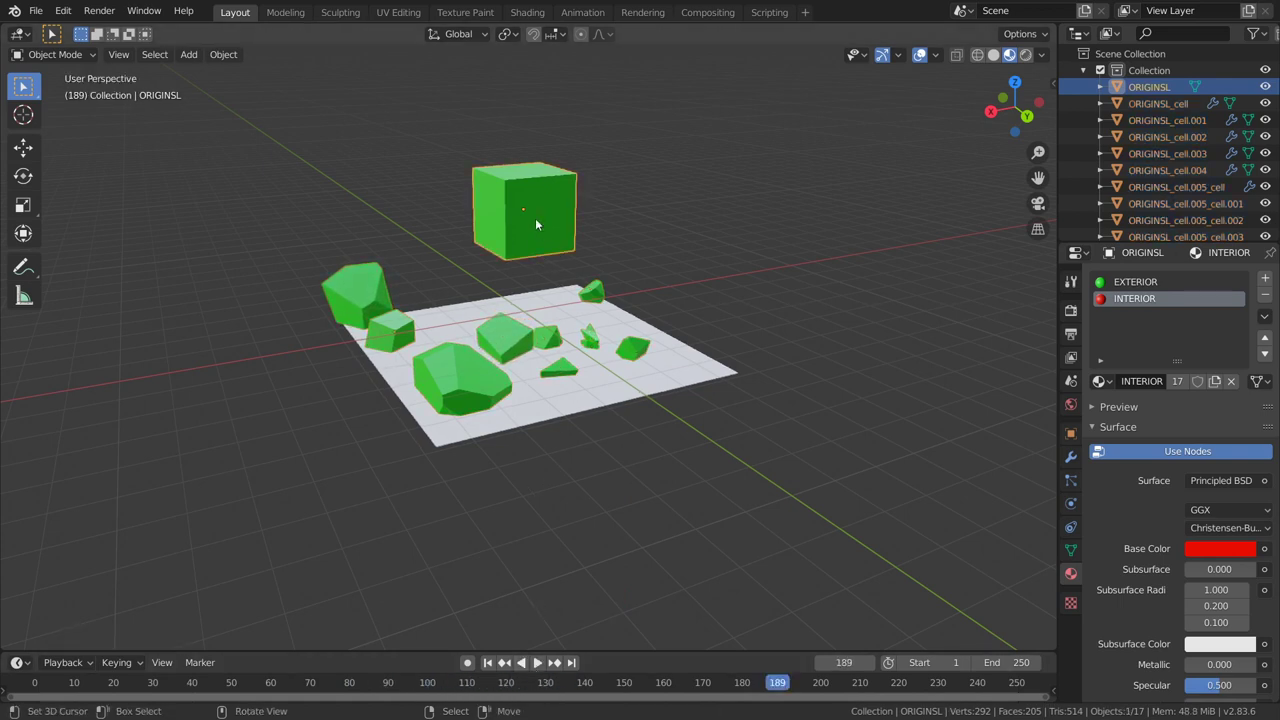
pyautogui.click(1265, 87)
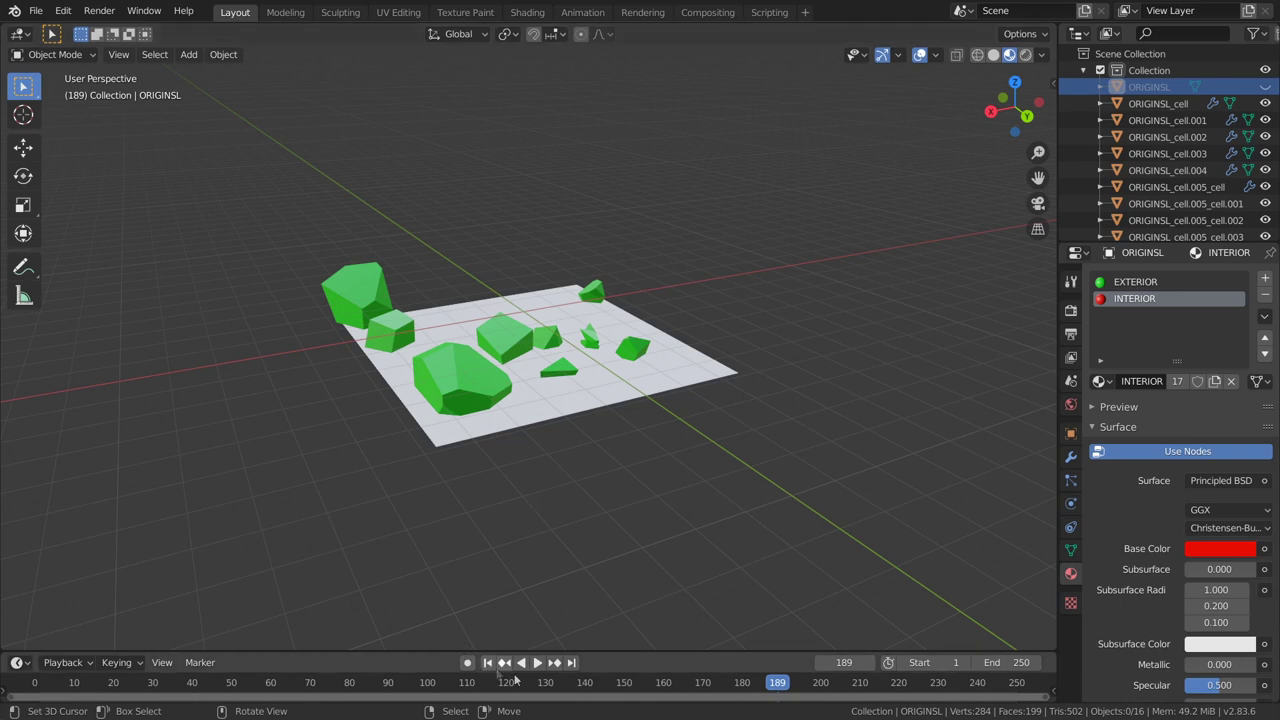
pyautogui.click(487, 662)
pyautogui.click(537, 662)
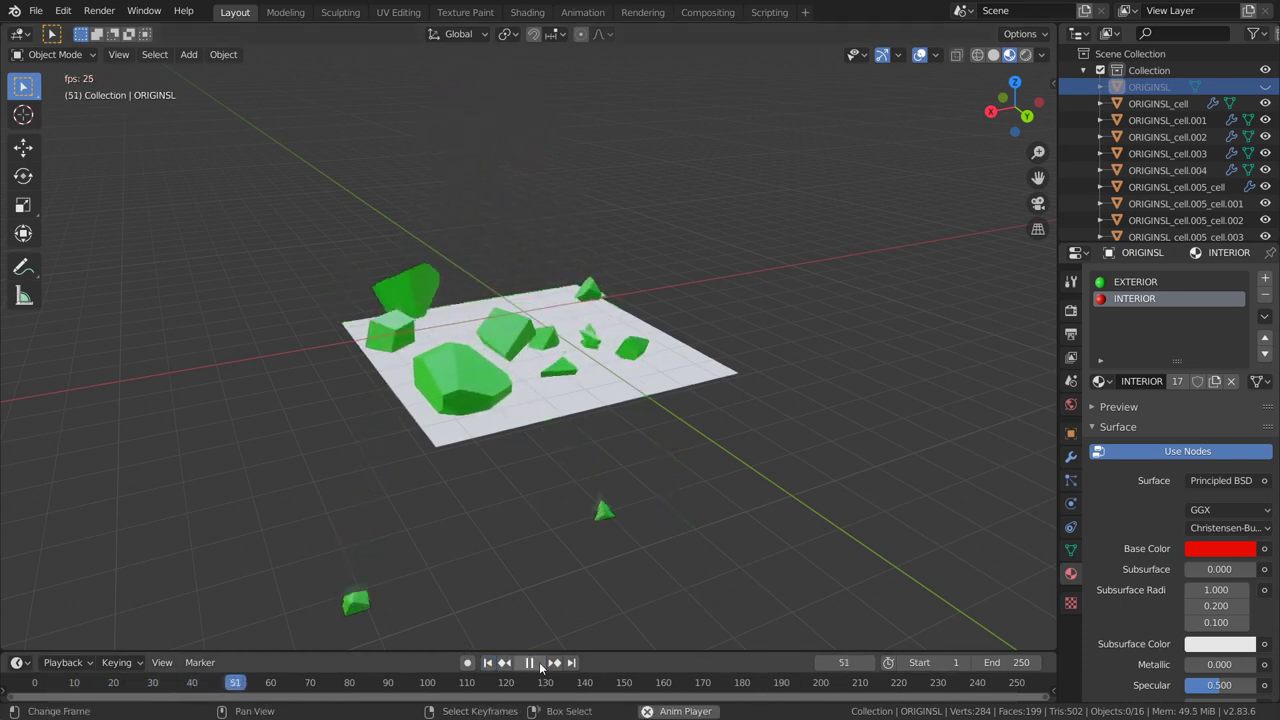
pyautogui.click(529, 662)
pyautogui.hotkey('ctrl', 'z')
pyautogui.click(518, 242)
# - Start a Cell Fracture of the cube, then rewind and replay the animation
pyautogui.press('f')
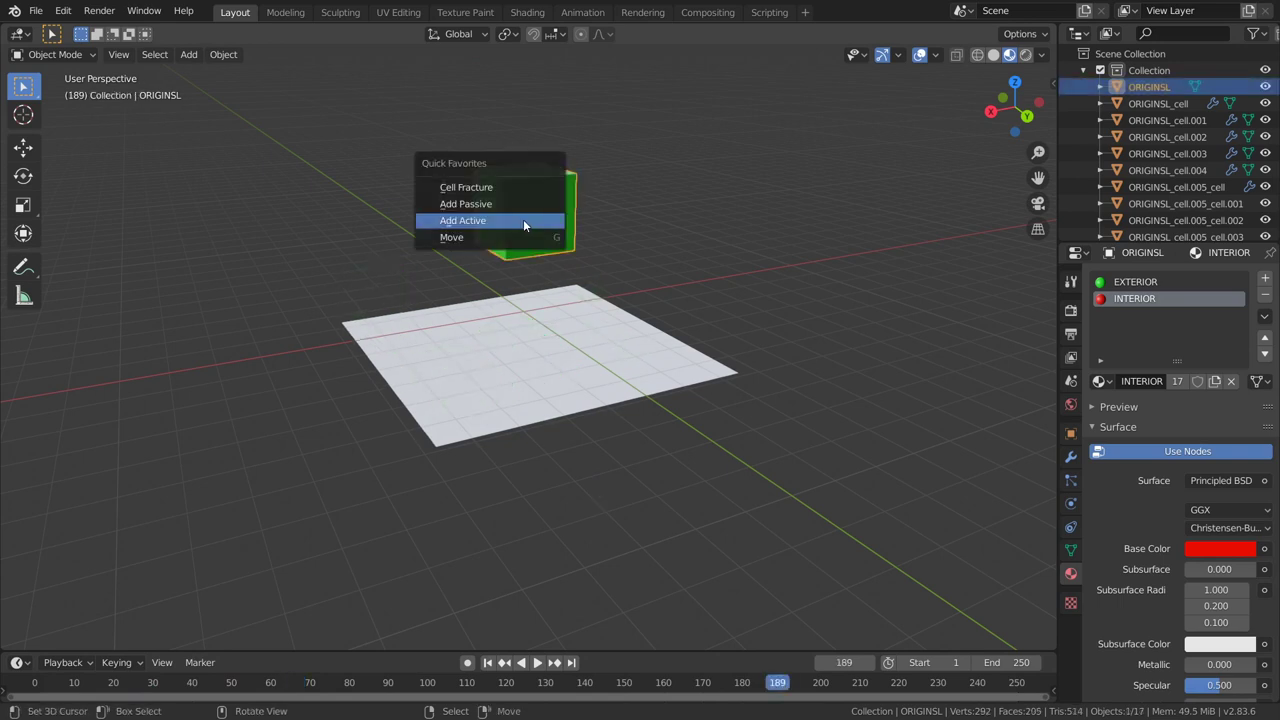
pyautogui.click(517, 190)
pyautogui.press('Return')
pyautogui.hotkey('shift', 'Left')
pyautogui.press('space')
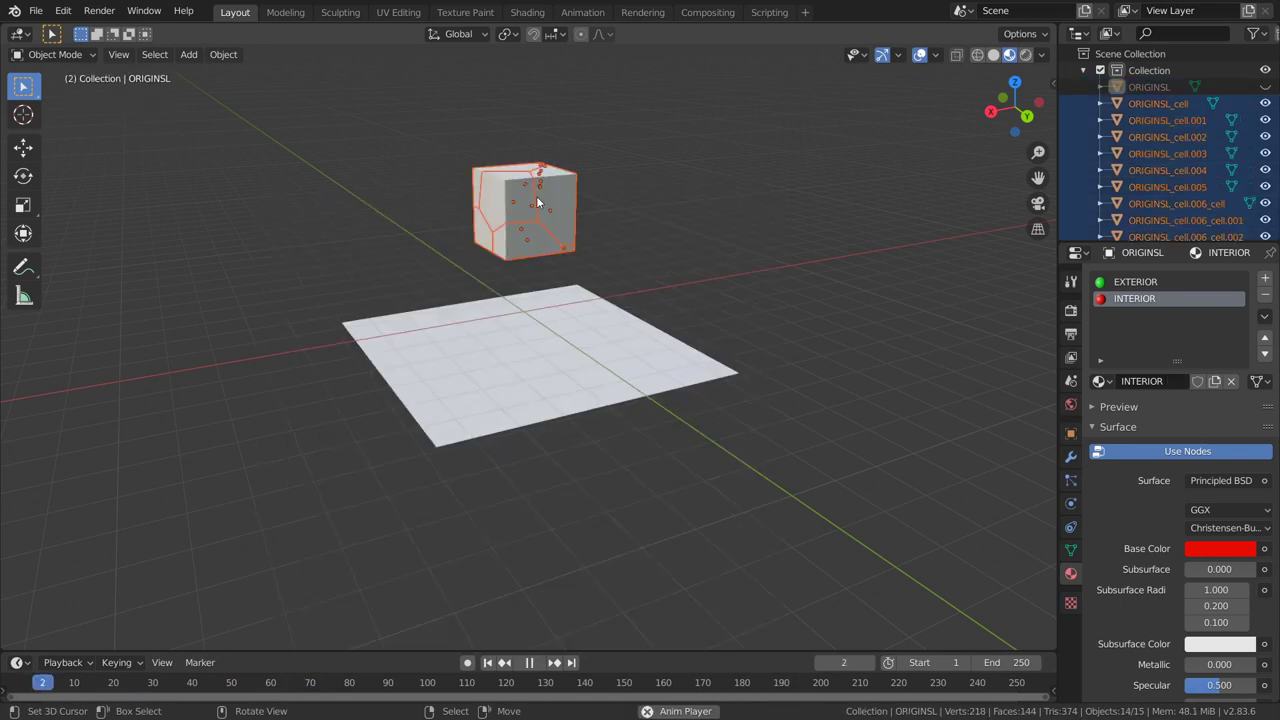
pyautogui.click(488, 662)
pyautogui.click(540, 663)
pyautogui.click(533, 663)
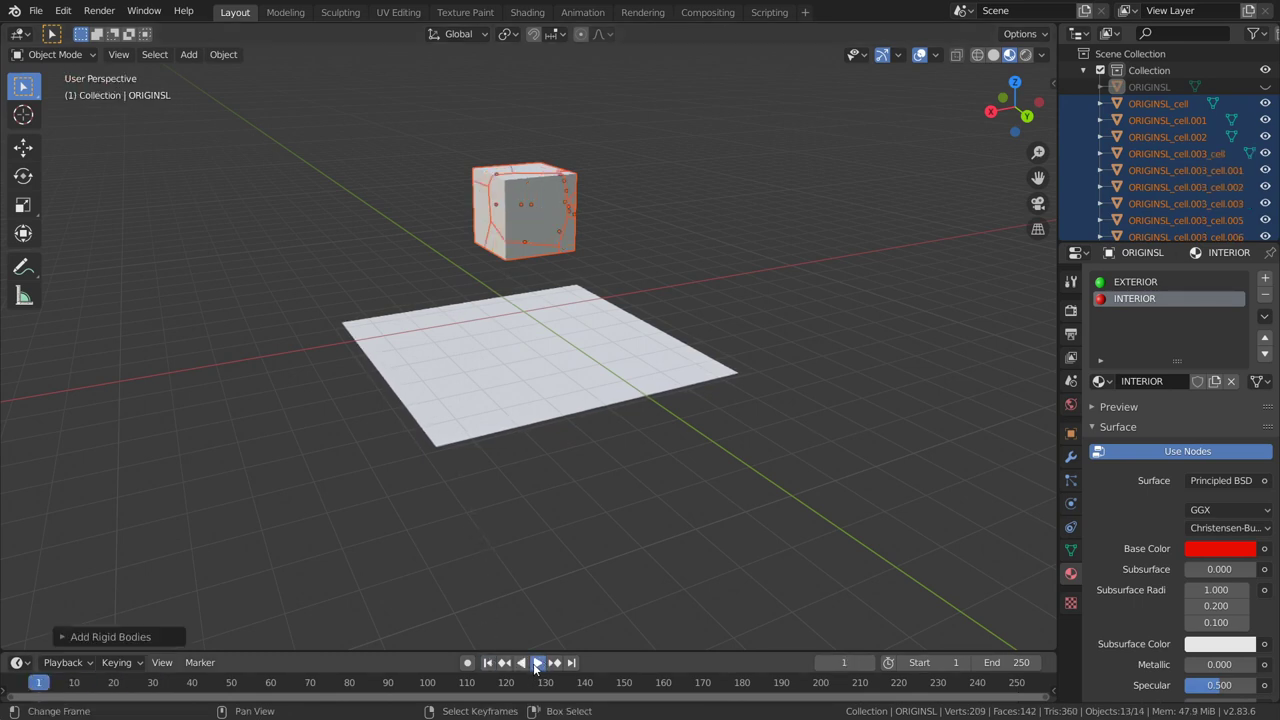
pyautogui.click(533, 663)
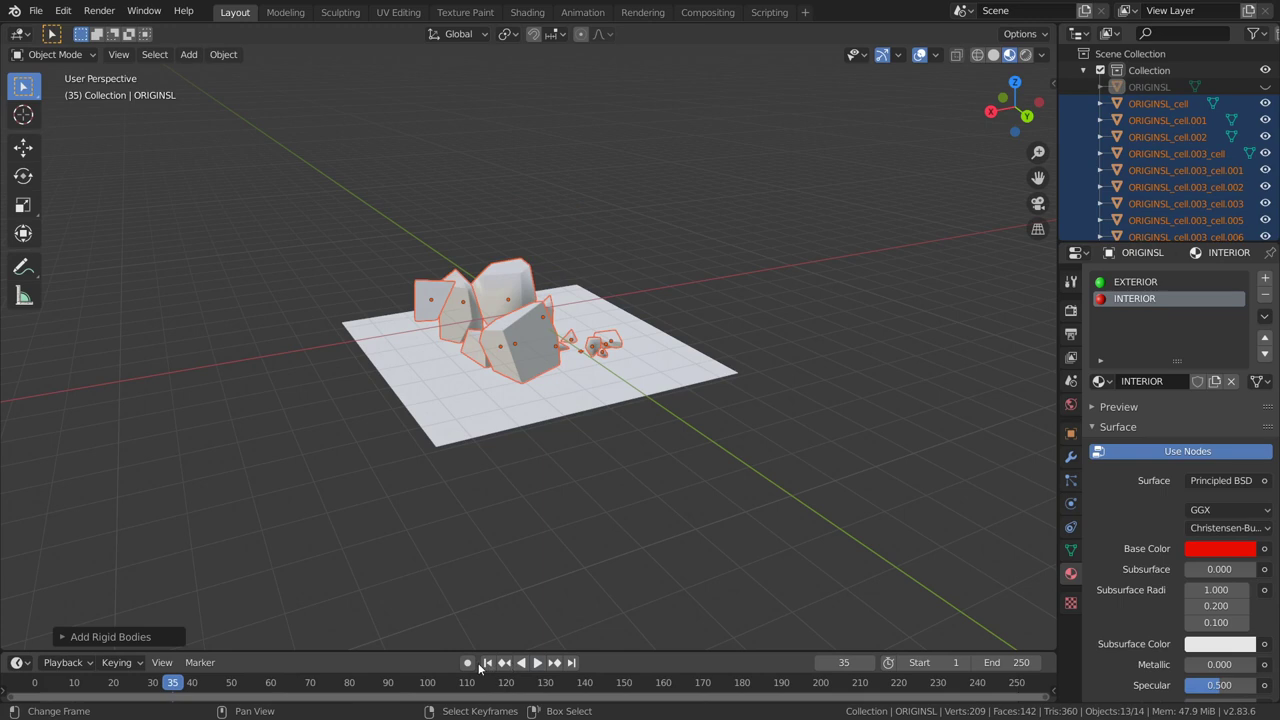
pyautogui.click(488, 662)
pyautogui.click(536, 663)
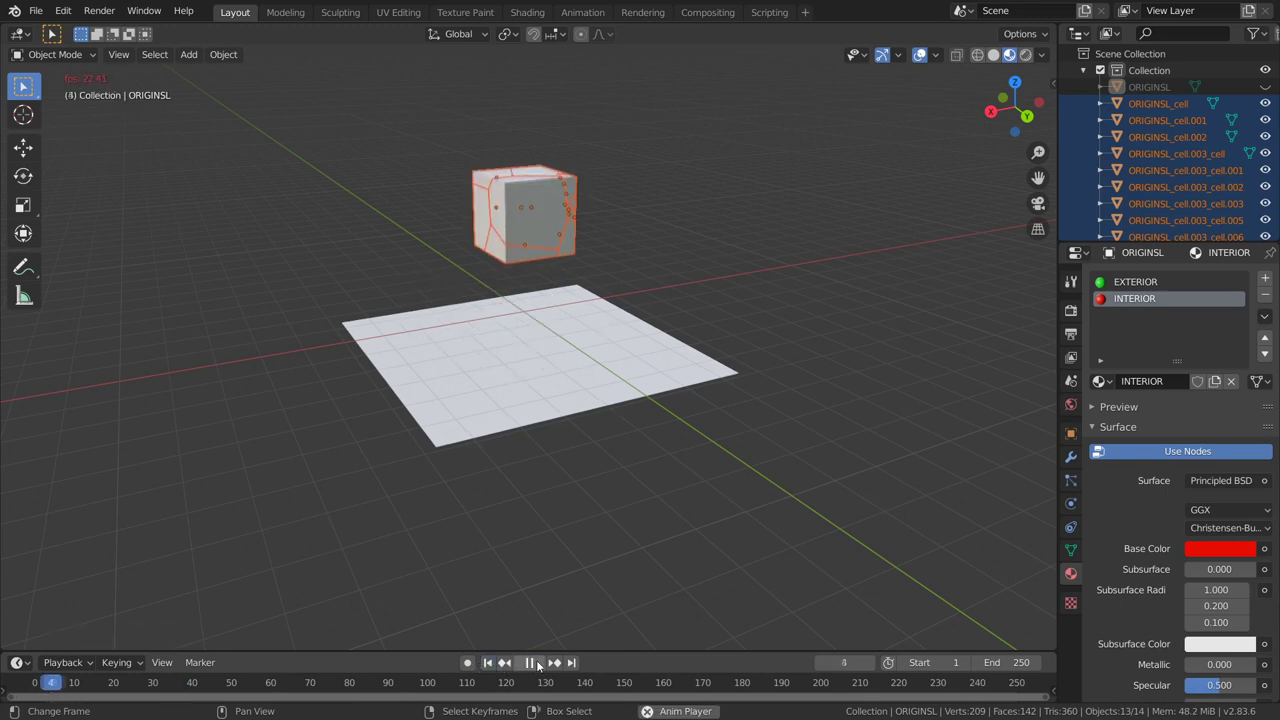
pyautogui.click(533, 663)
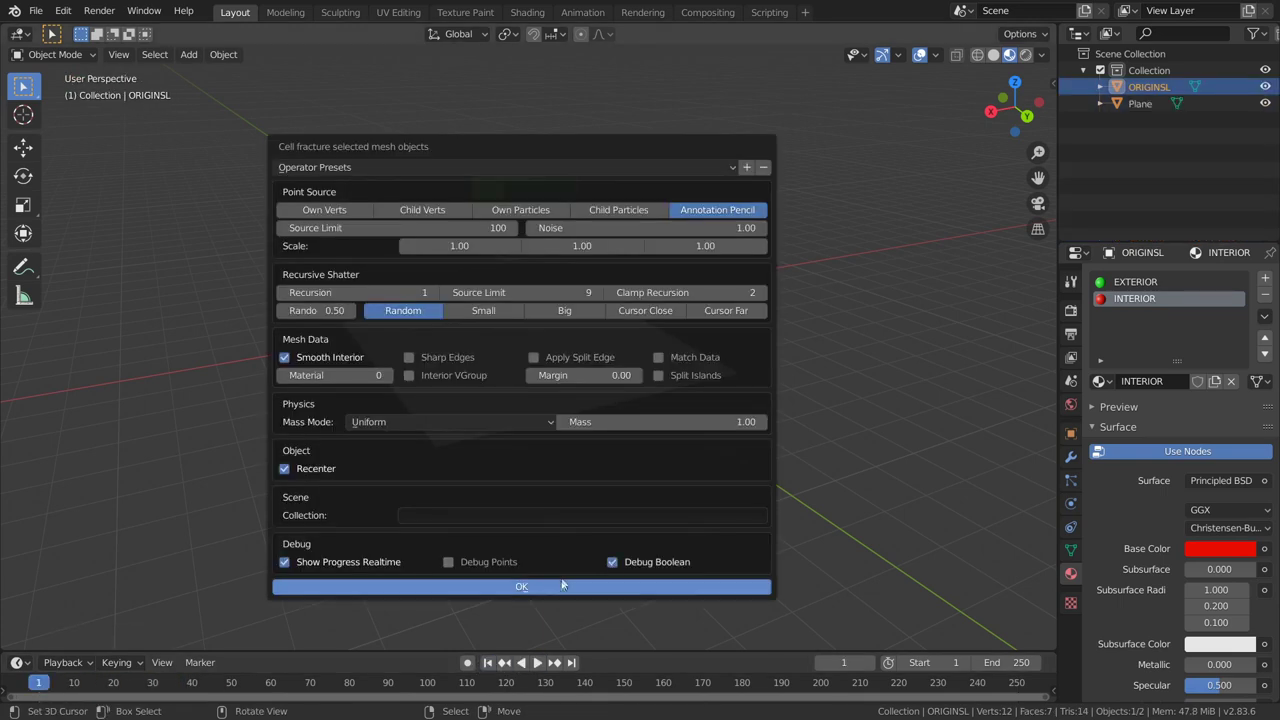
# - Run the fracture, hide the original, make the cells active rigid bodies, and play their fall
pyautogui.click(562, 586)
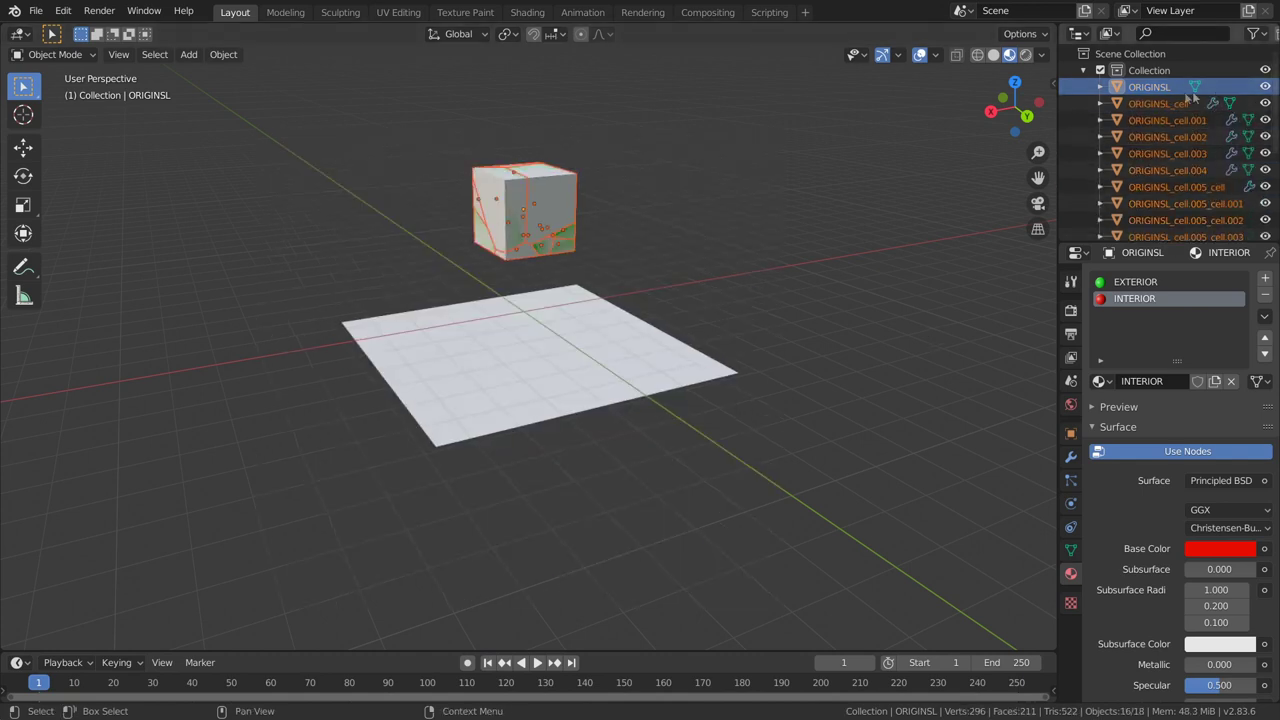
pyautogui.press('h')
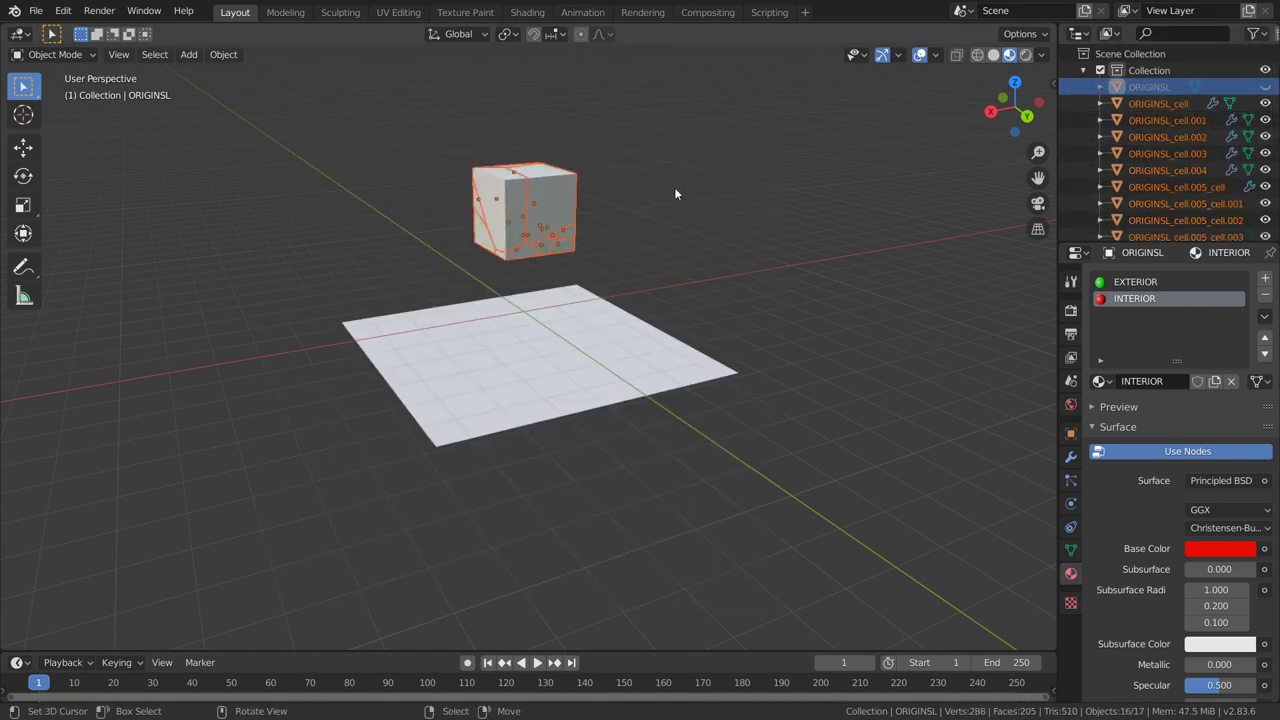
pyautogui.press('q')
pyautogui.click(665, 221)
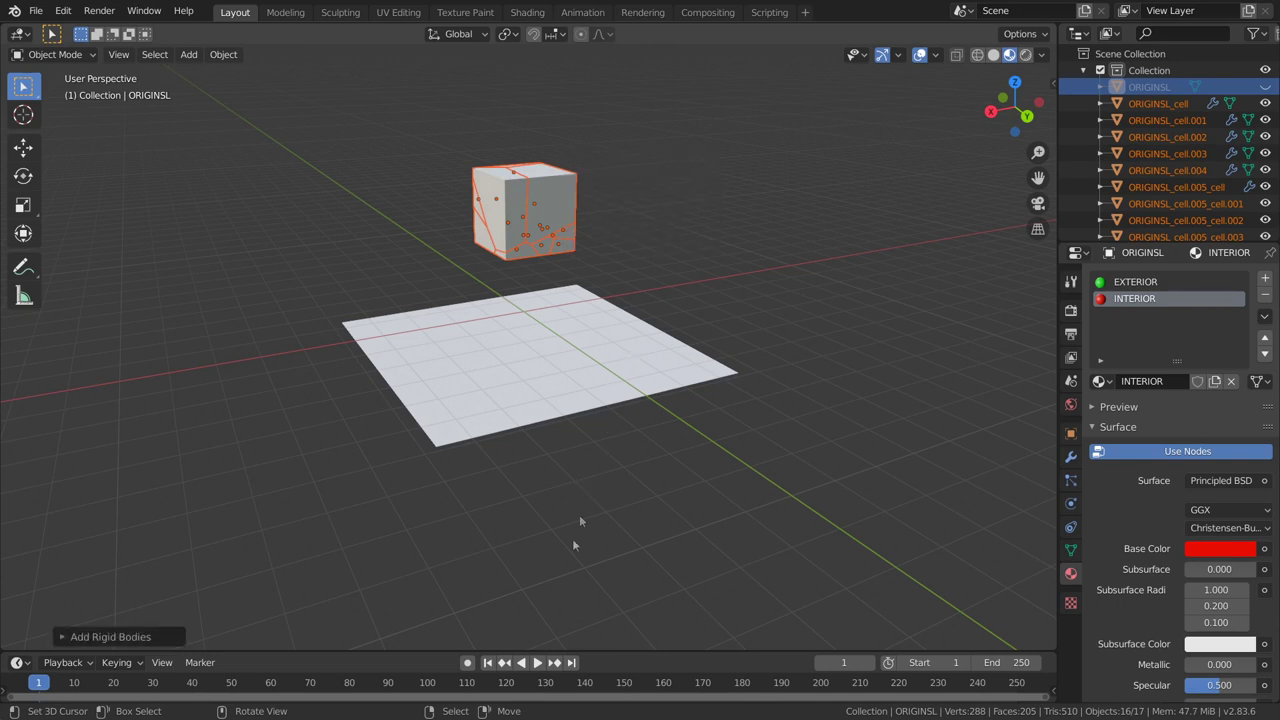
pyautogui.click(530, 662)
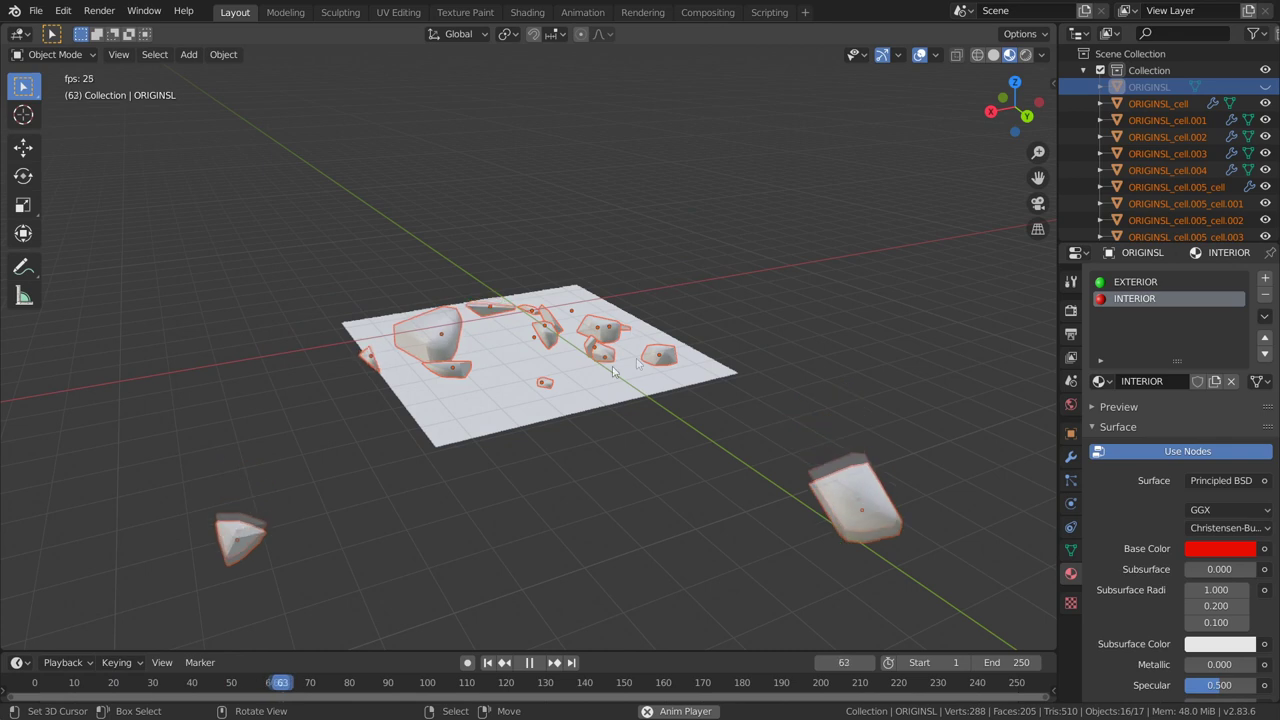
pyautogui.press('space')
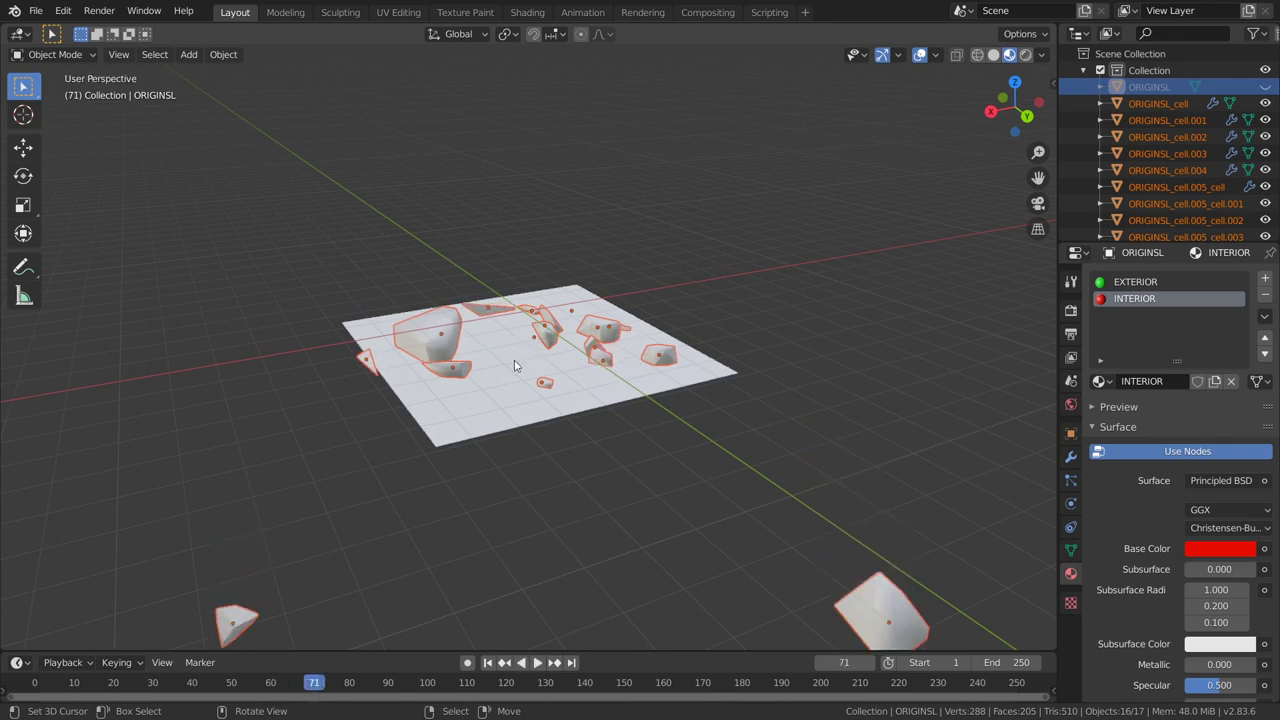
pyautogui.moveTo(514, 366); pyautogui.dragTo(538, 392, button='middle')
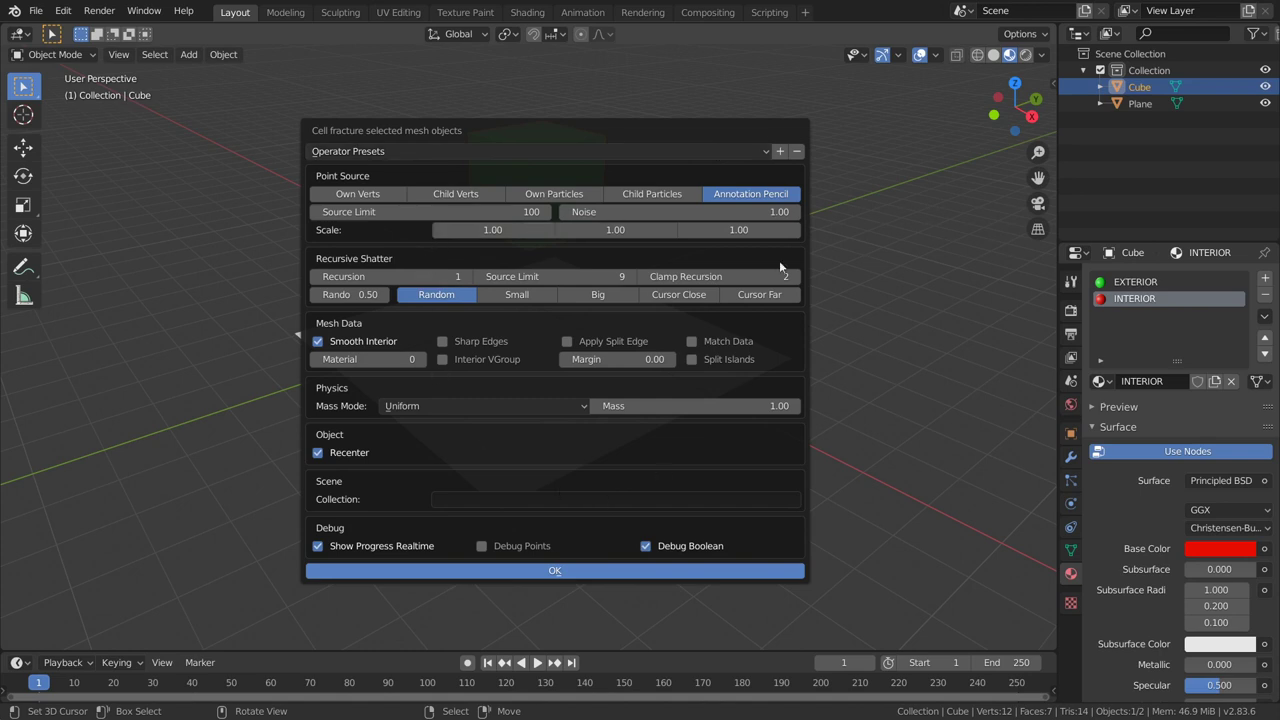
# - Save the fracture settings as operator preset 'ROTURAS DE COLUMNAS' and load it from the presets list
pyautogui.click(781, 153)
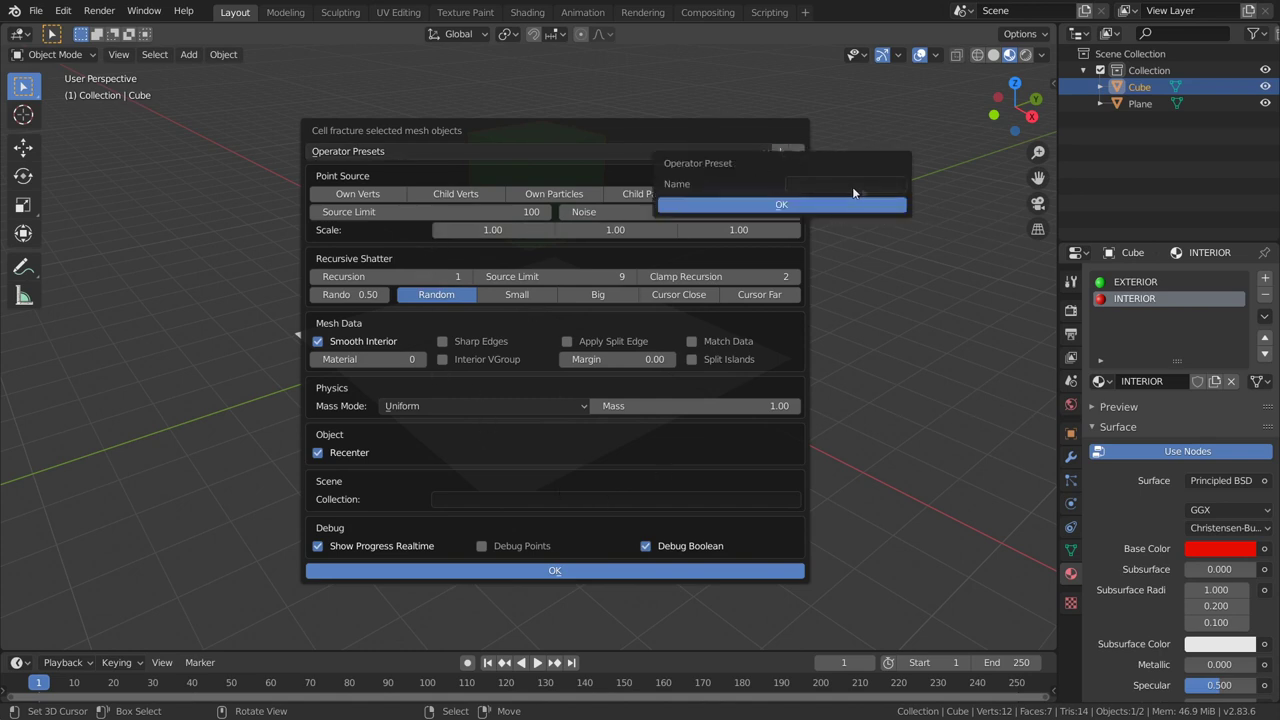
pyautogui.write('ROTURAS DE')
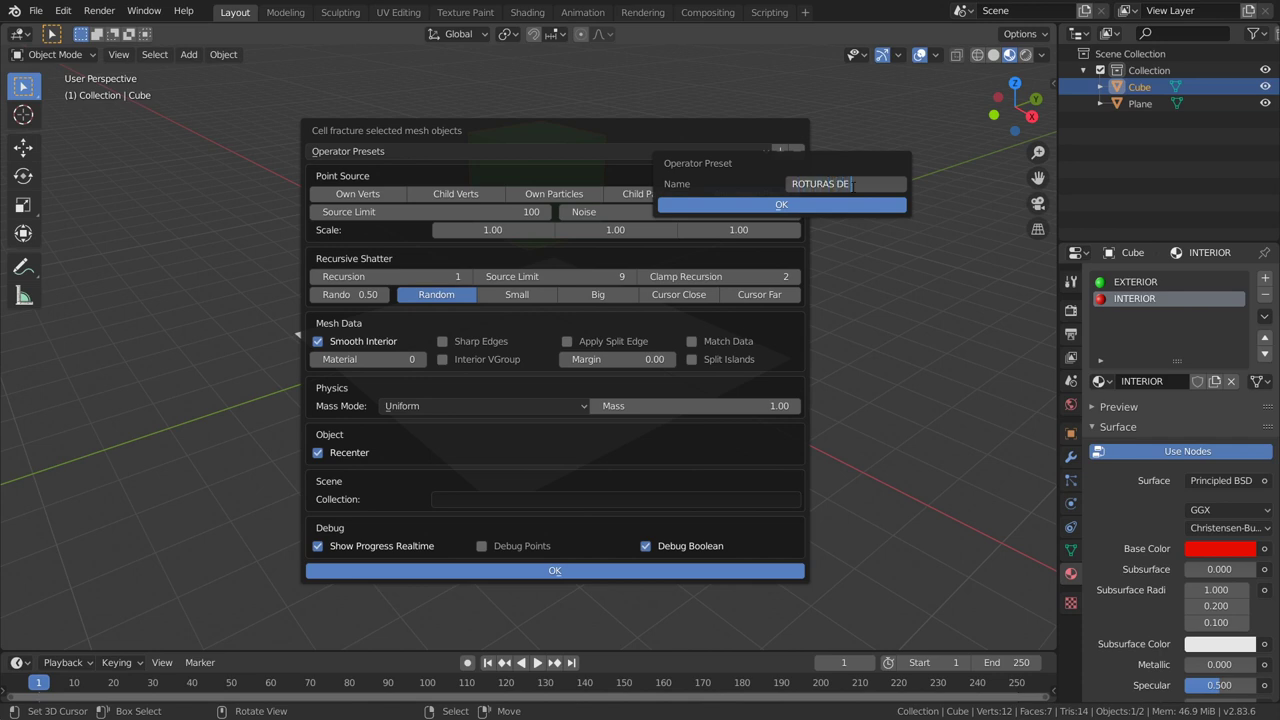
pyautogui.write(' COLUMNAS')
pyautogui.press('Return')
pyautogui.click(805, 205)
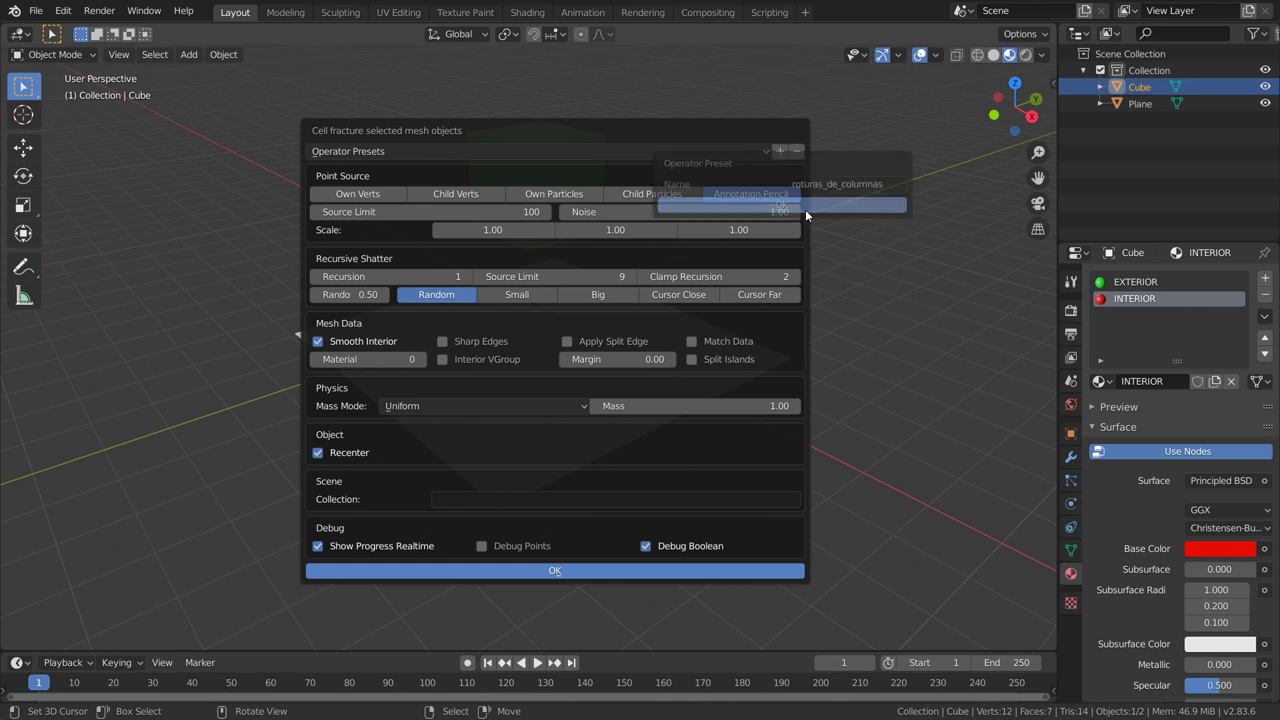
pyautogui.click(760, 151)
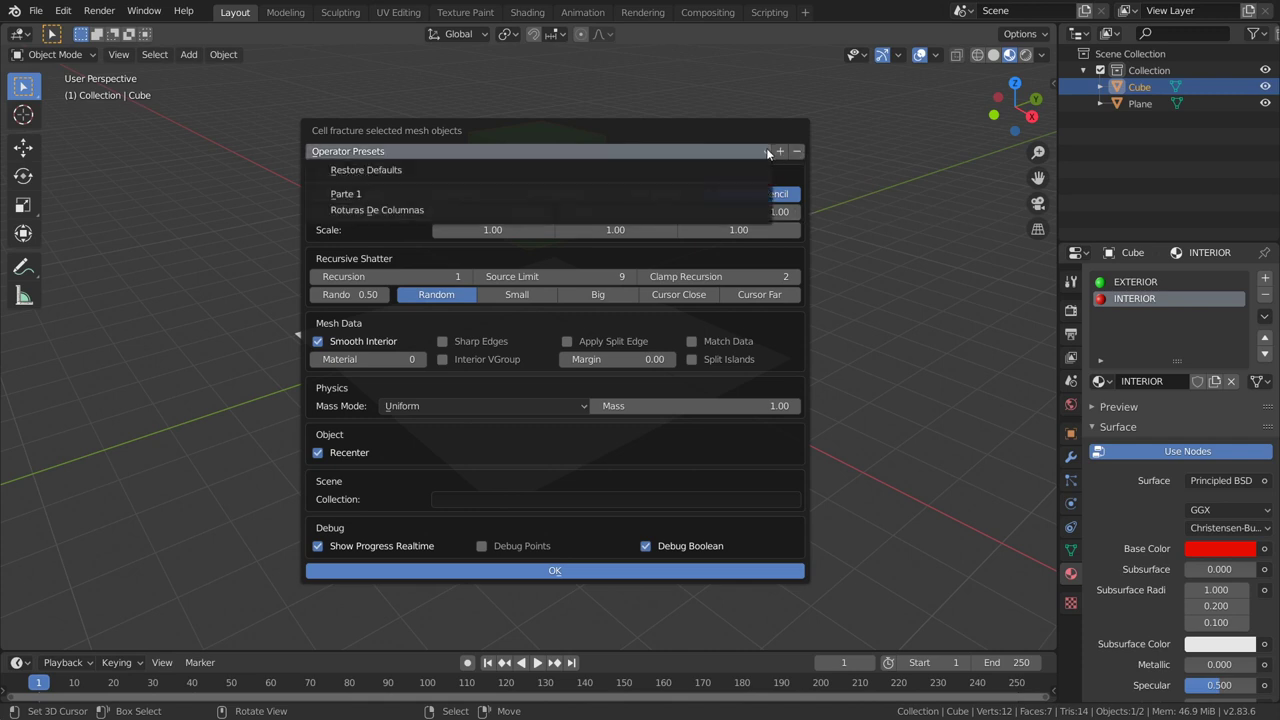
pyautogui.click(390, 211)
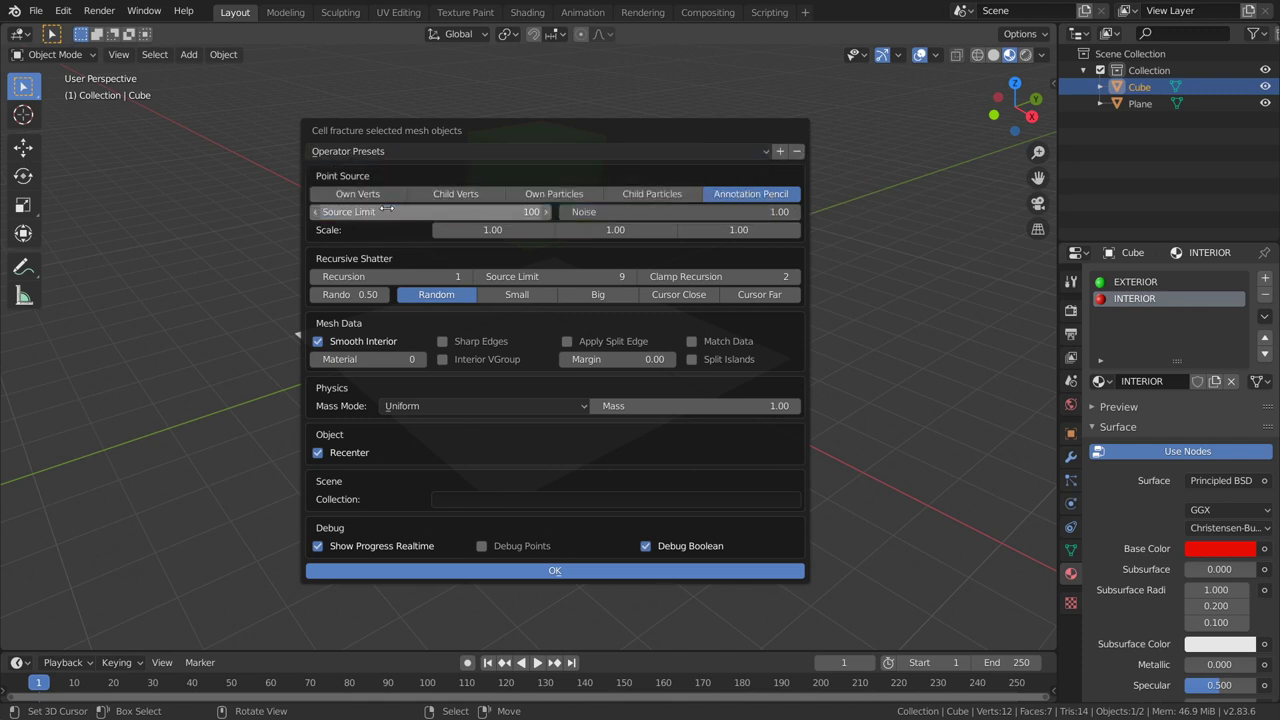
# - Run the cell fracture, then raise the interior Material index from 0 to 5
pyautogui.click(586, 572)
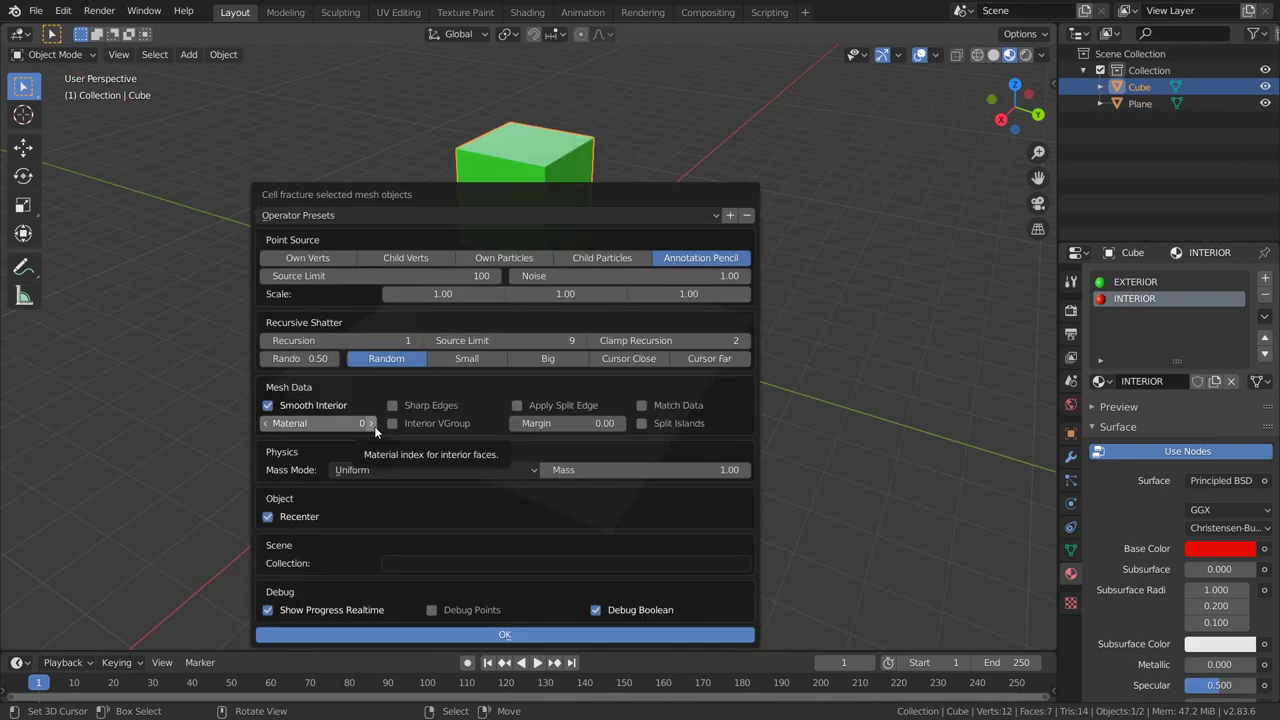
pyautogui.moveTo(375, 430); pyautogui.dragTo(522, 170)
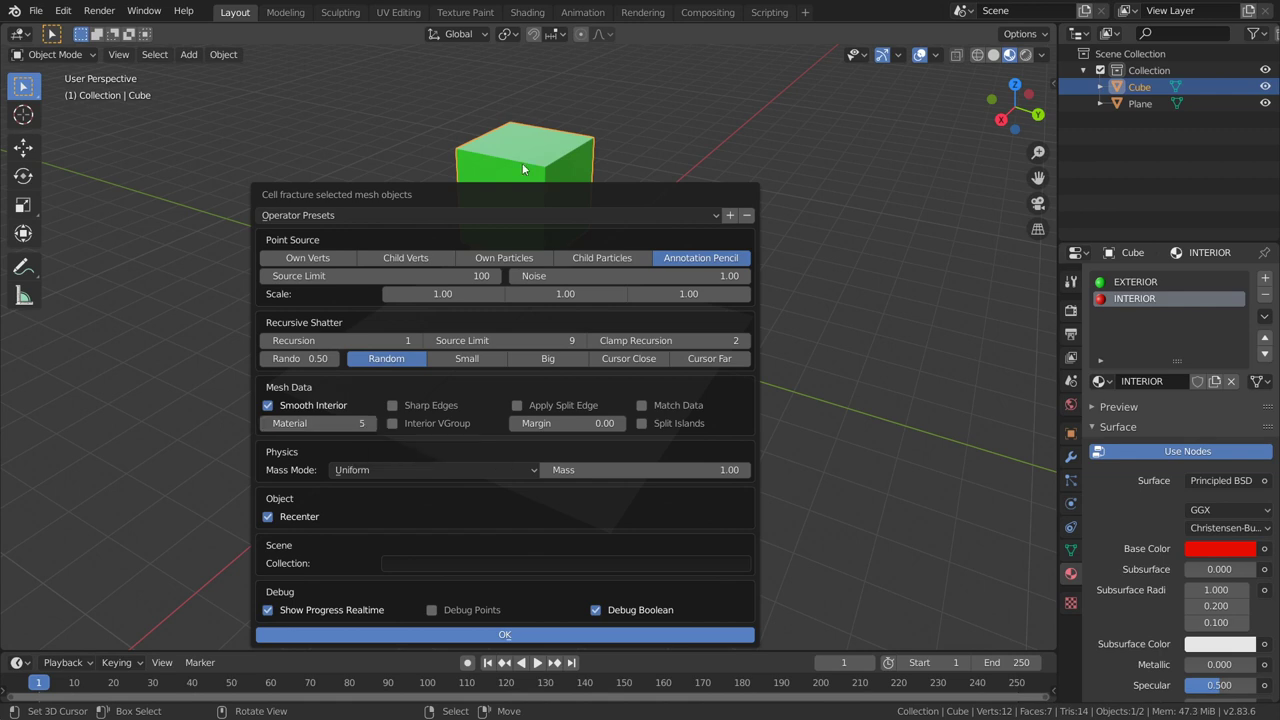